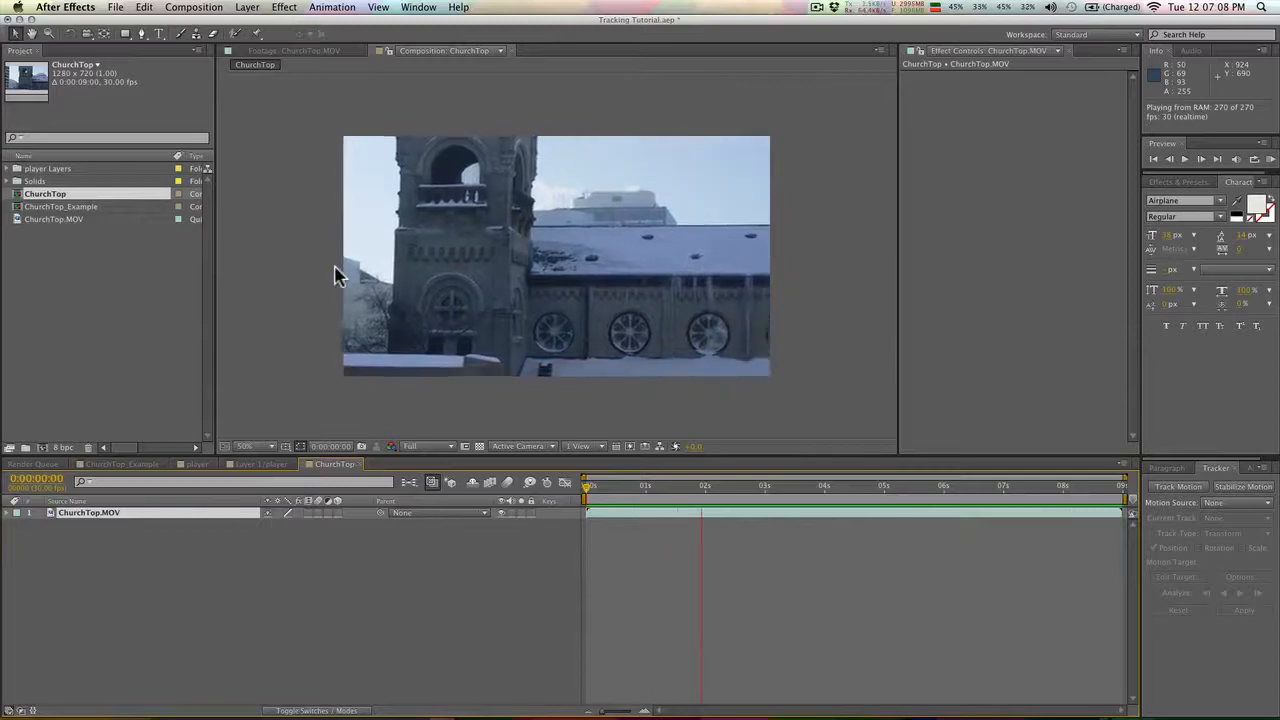
Stop the preview, open the ChurchTop.MOV layer in its own viewer and start Track Motion on it
key(space)
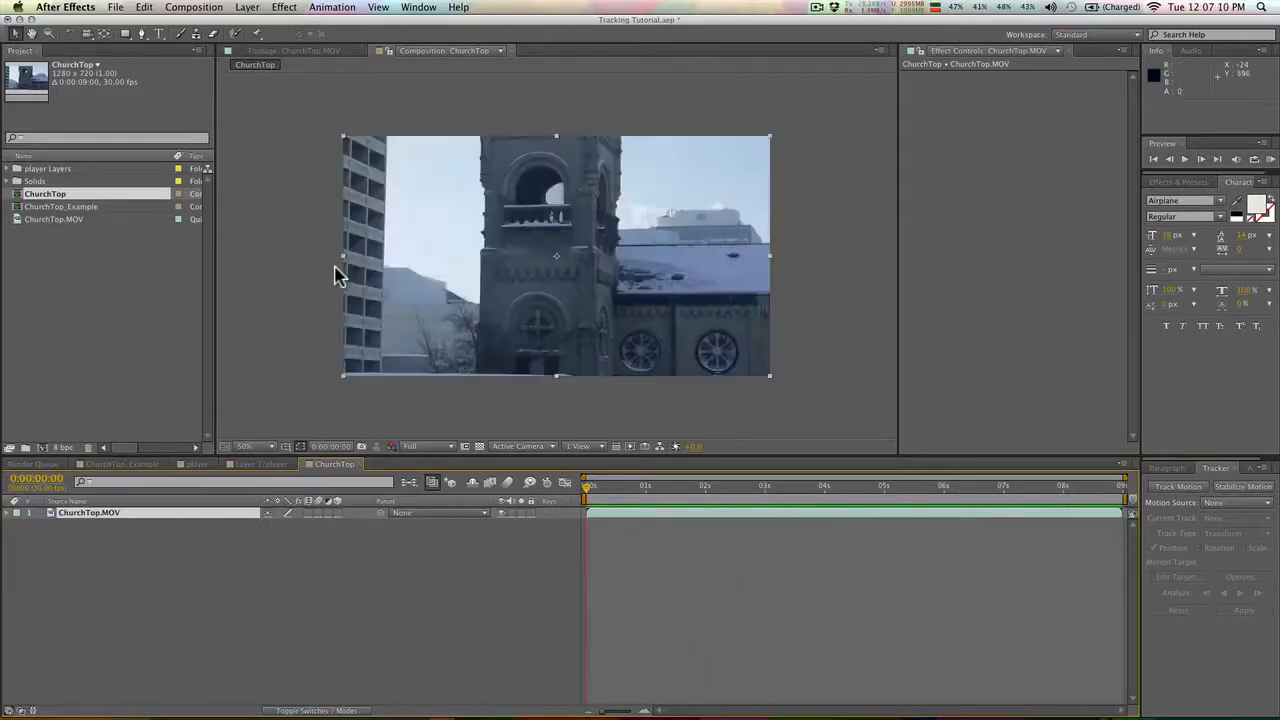
double_click(605, 517)
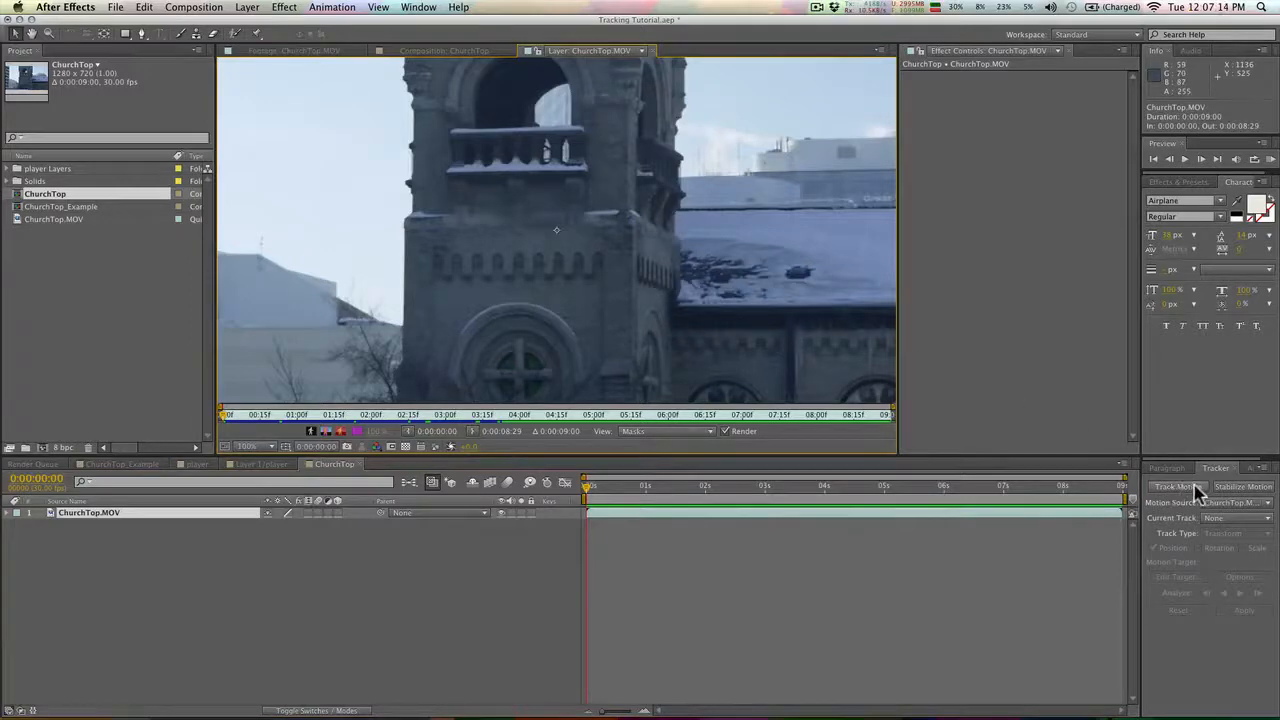
click(418, 7)
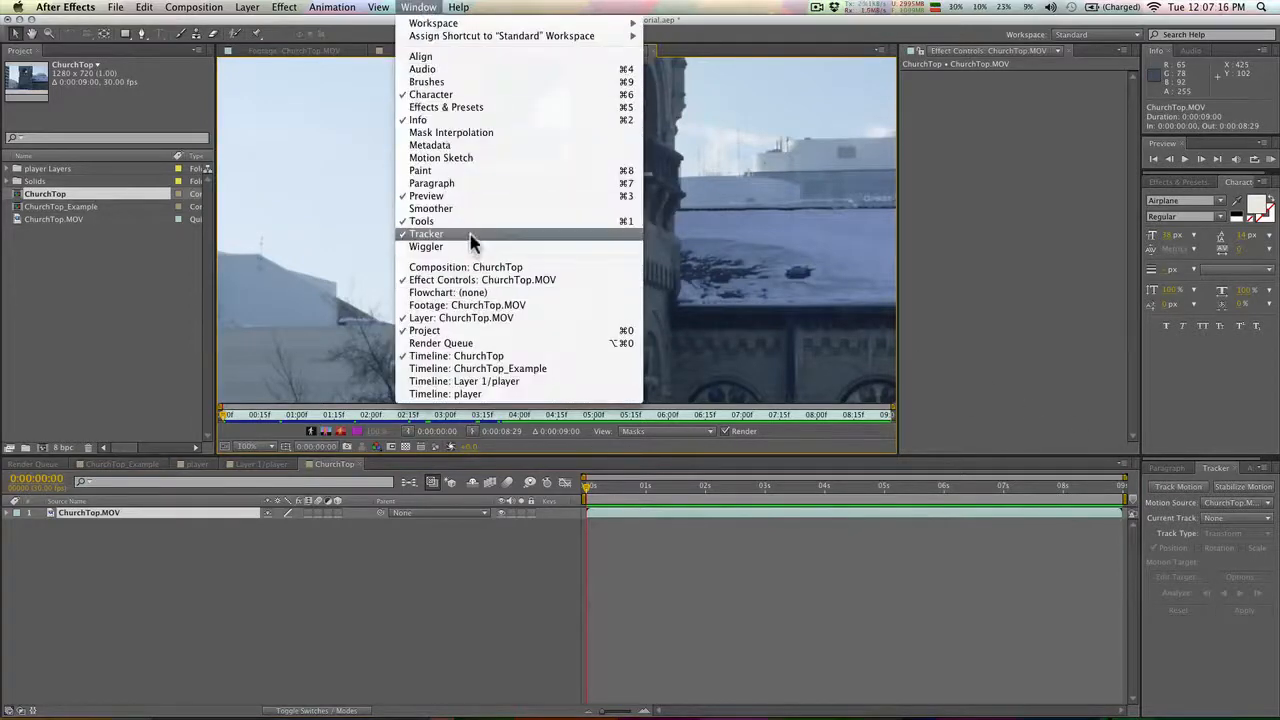
click(1148, 495)
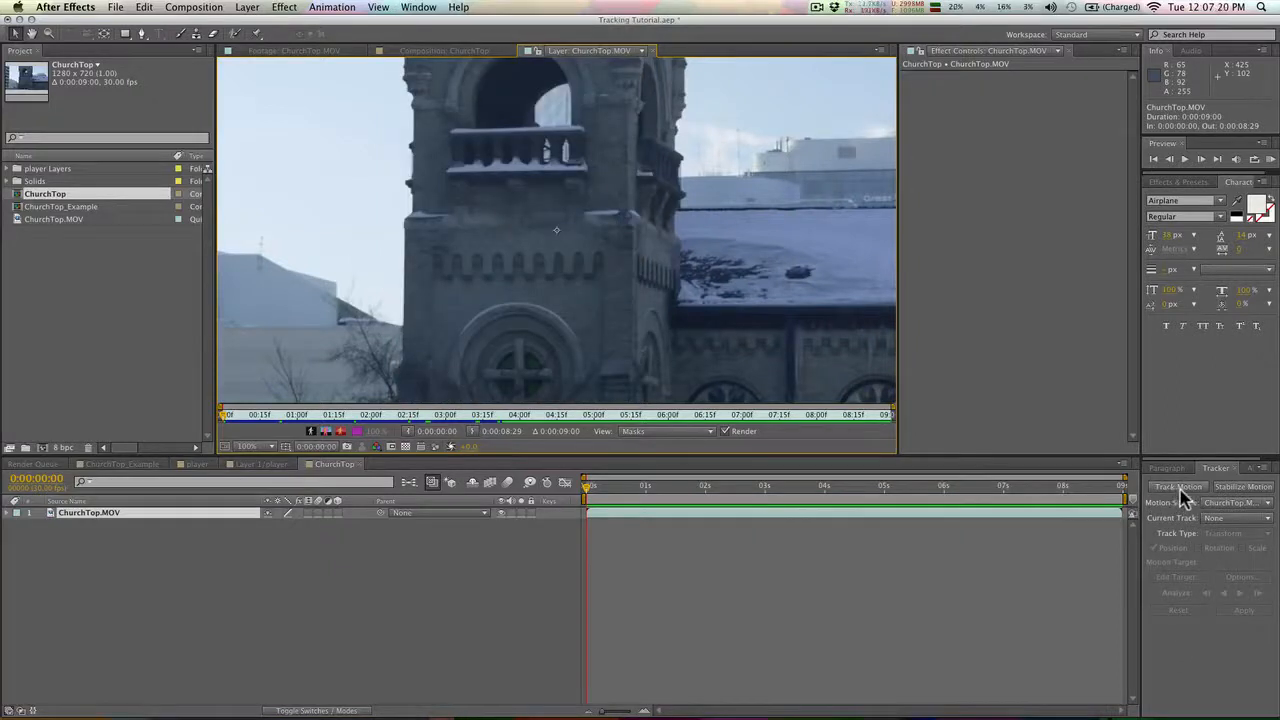
click(1179, 487)
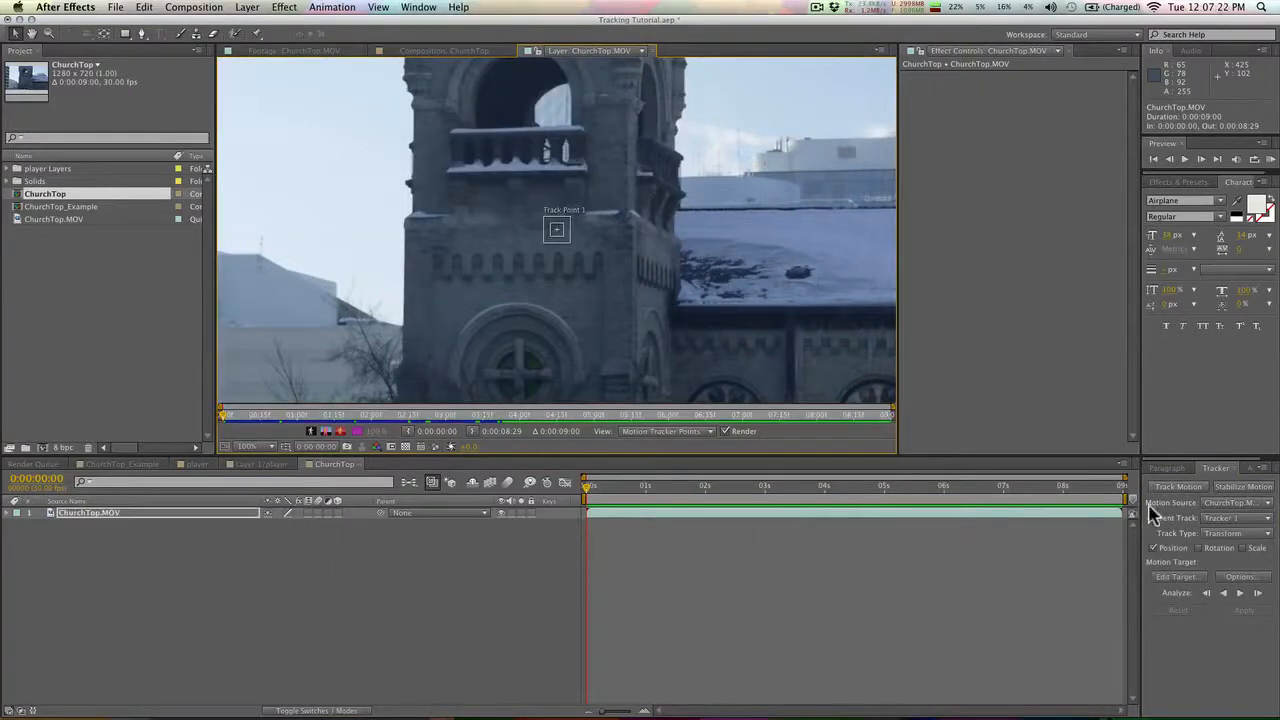
Place Track Point 1 over the dark roof vent nearest the tower and enlarge its search region around the vent
drag(631, 220, 608, 236)
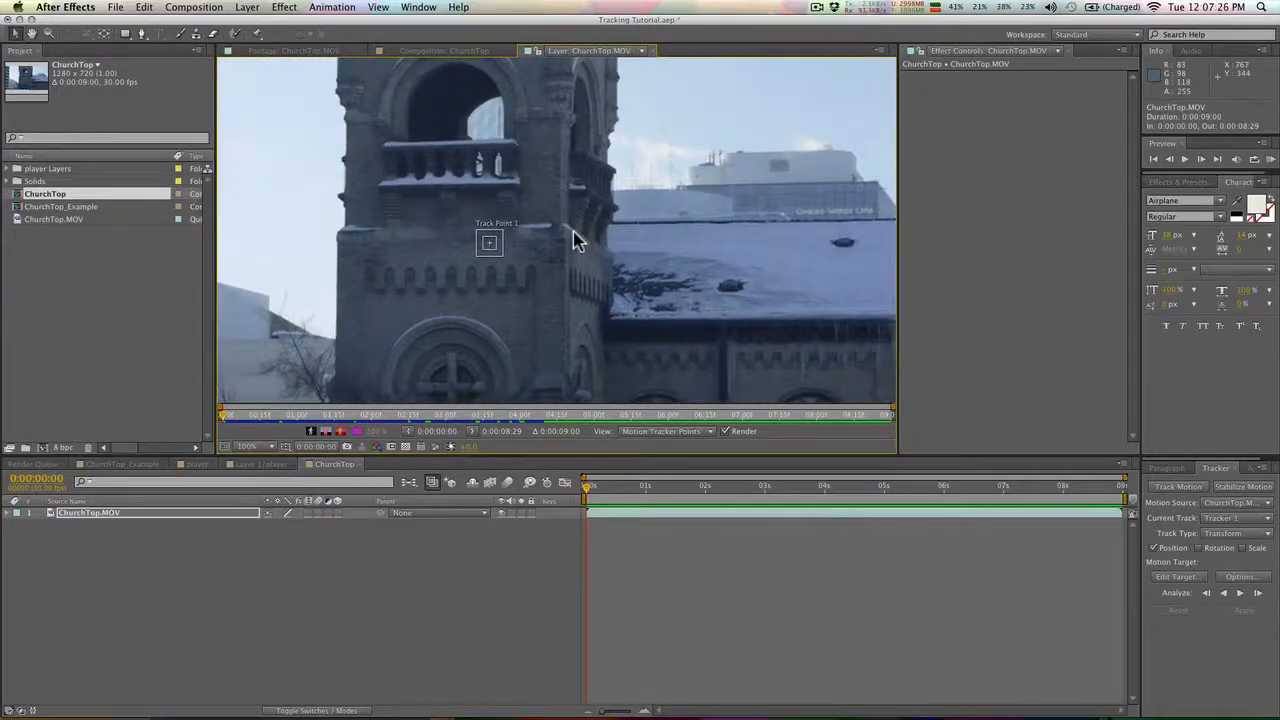
key(period)
drag(500, 268, 685, 286)
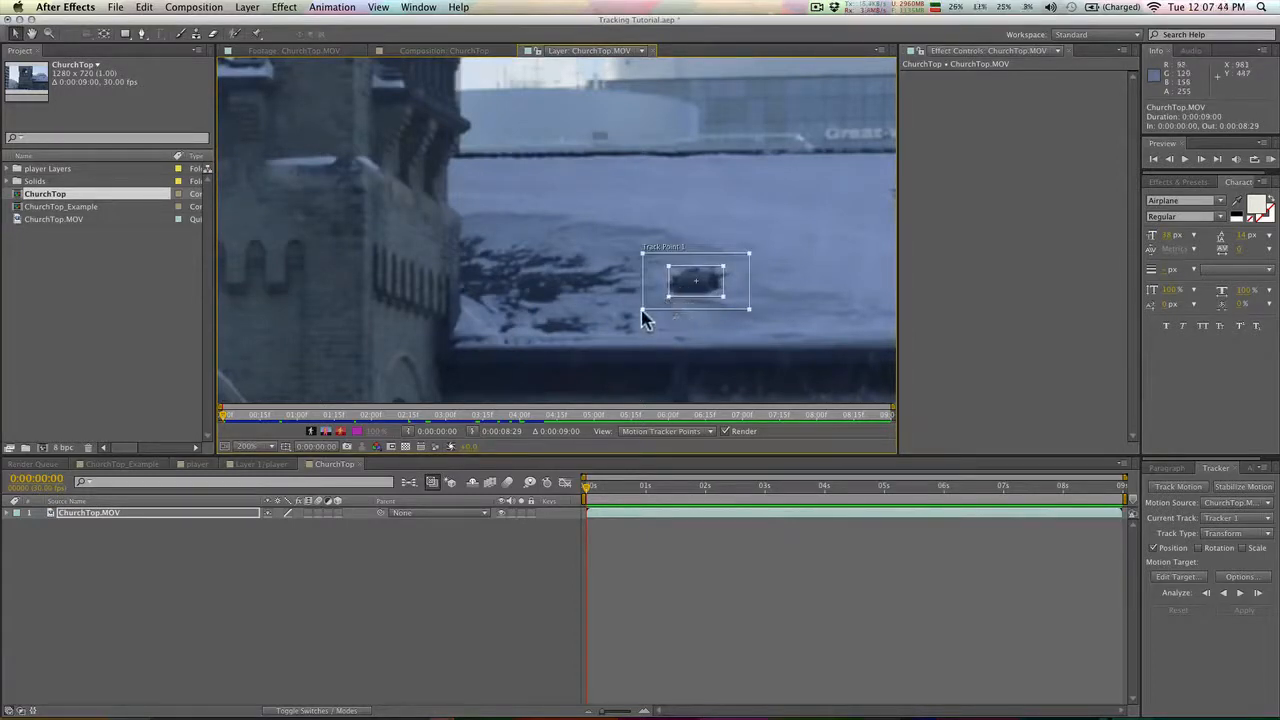
mouse_move(643, 310)
mouse_down()
mouse_move(653, 321)
mouse_move(652, 282)
mouse_move(634, 325)
mouse_up()
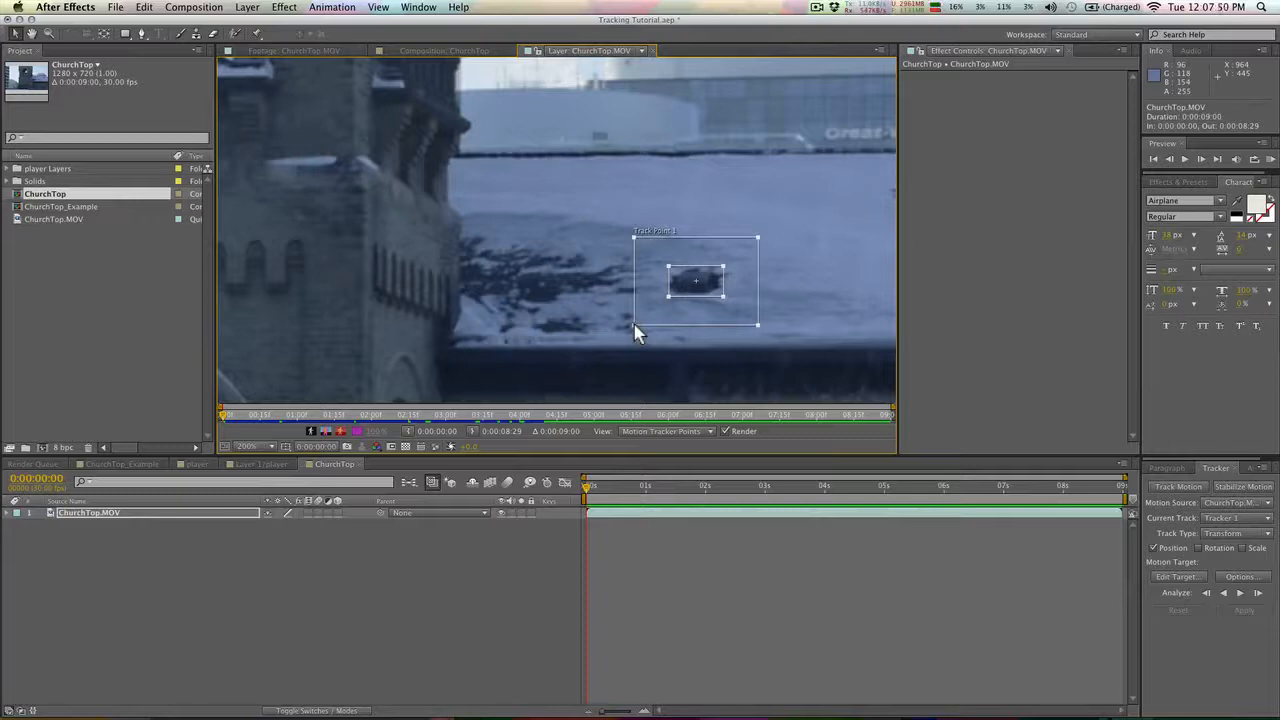
drag(634, 325, 629, 327)
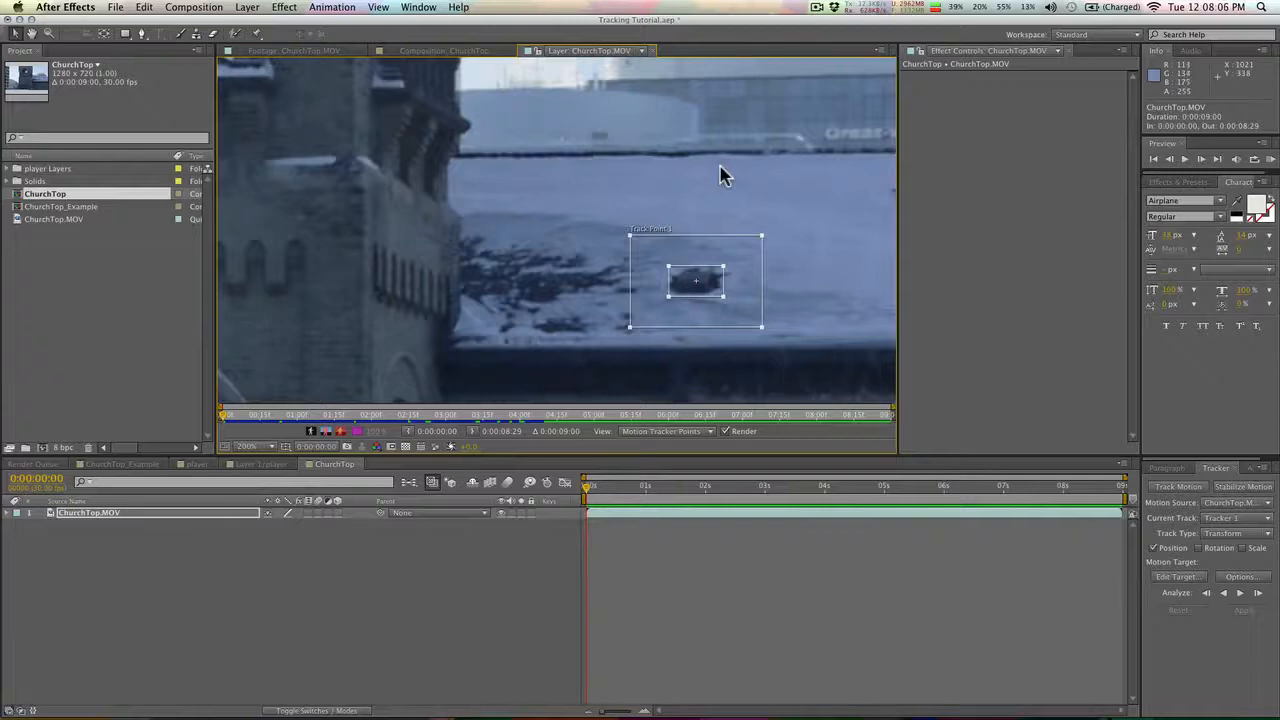
Analyze the track point's motion forward from the start of the clip until the first roof vent leaves the frame
key(comma)
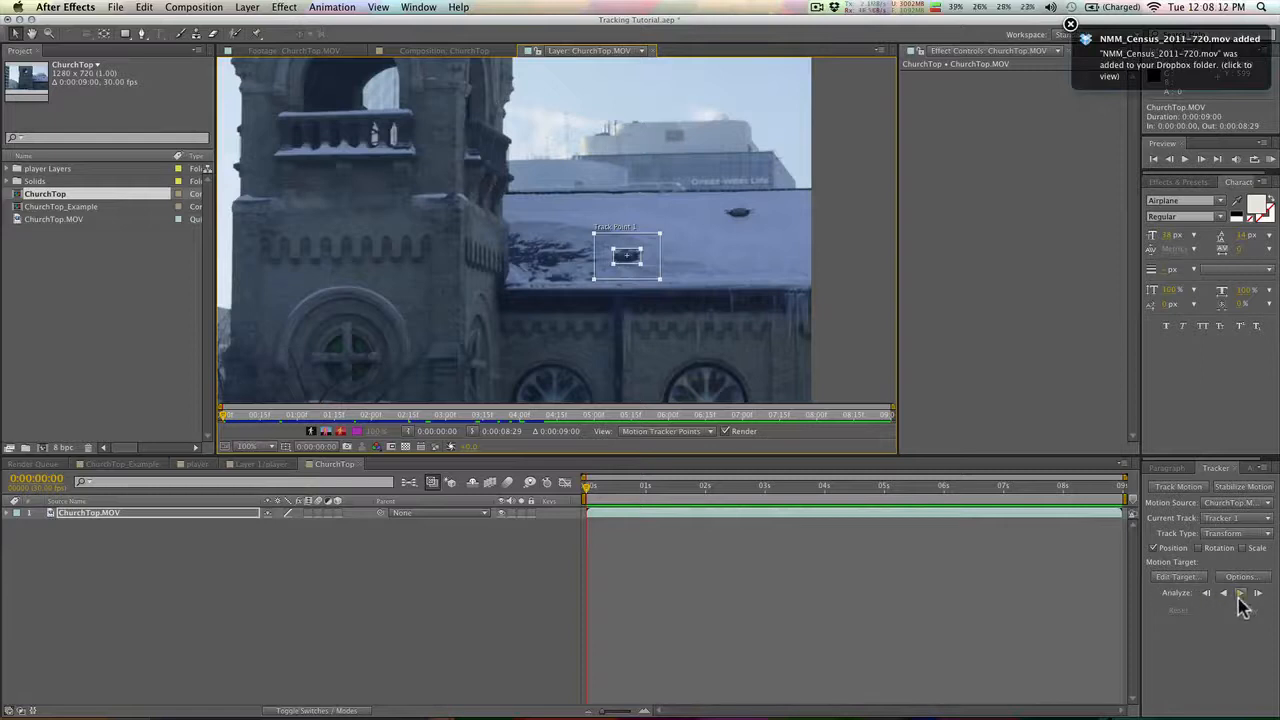
click(1240, 593)
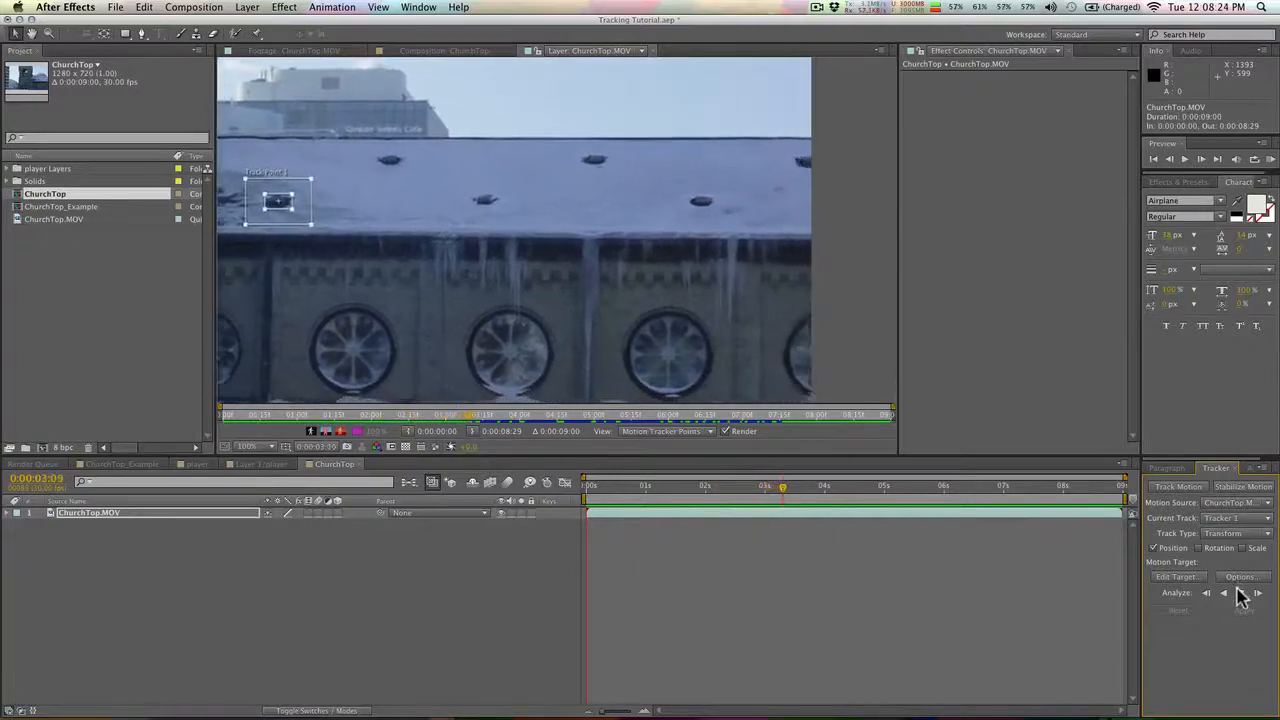
click(1240, 592)
key(space)
drag(361, 259, 745, 295)
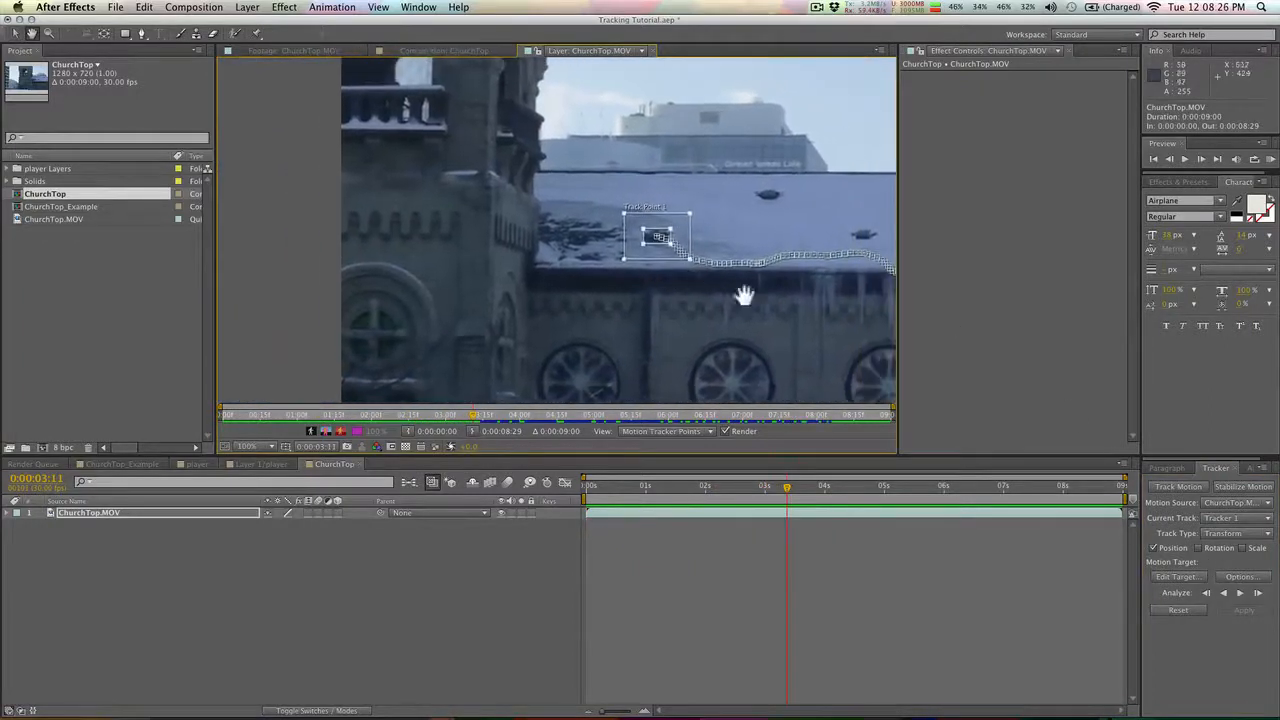
click(1240, 592)
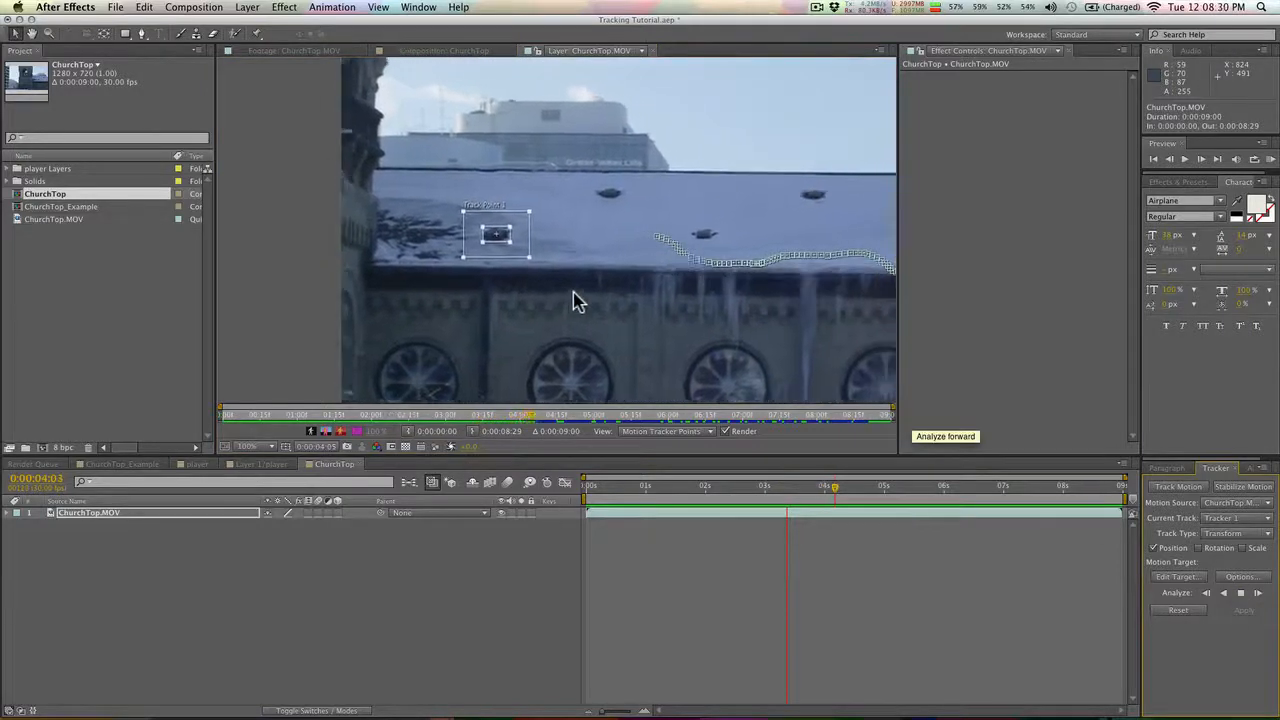
click(1240, 592)
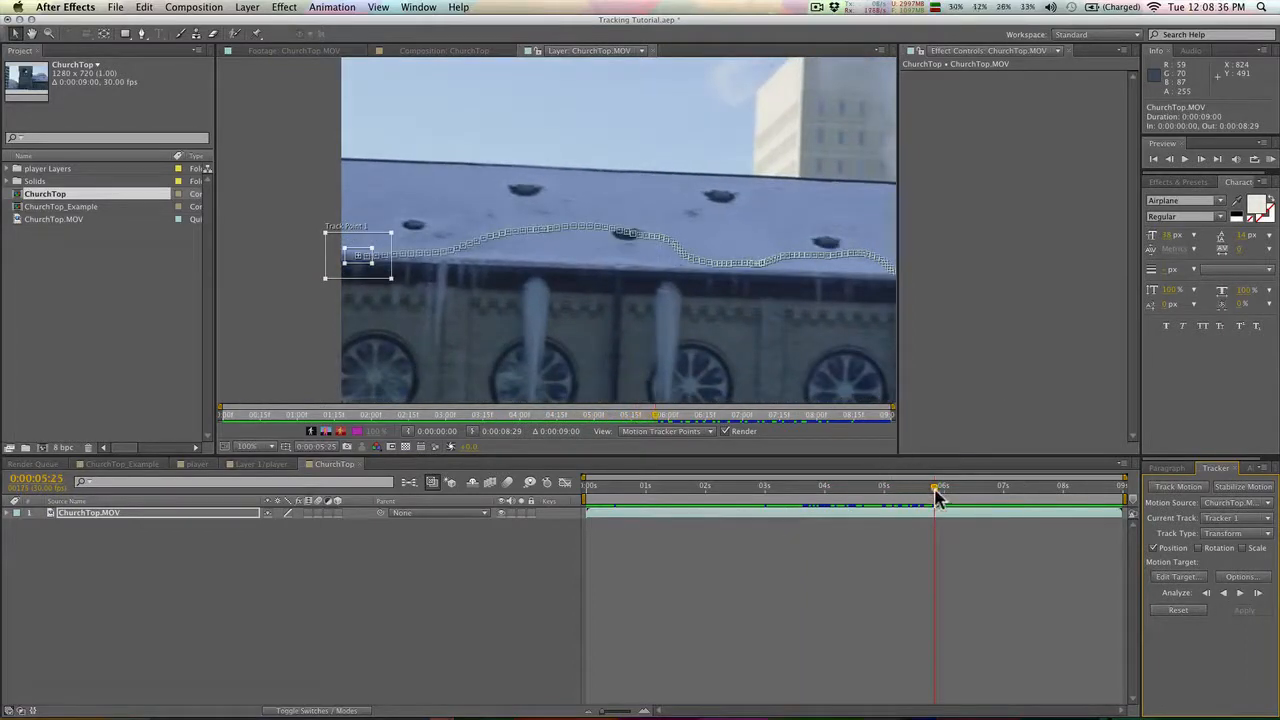
Return to 0:00:04:22 and move the track point onto the upper-row roof vent near the far right edge of the footage
drag(936, 495, 869, 505)
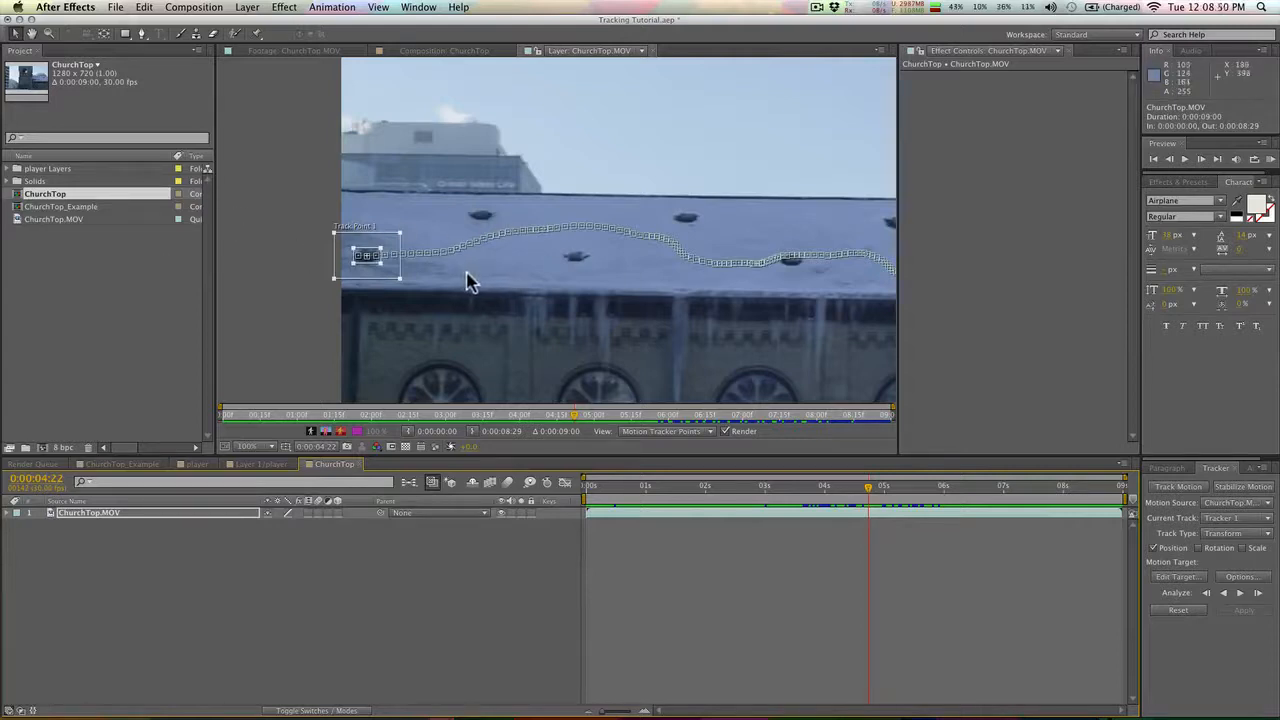
key(h)
drag(789, 277, 756, 271)
key(v)
key(h)
key(v)
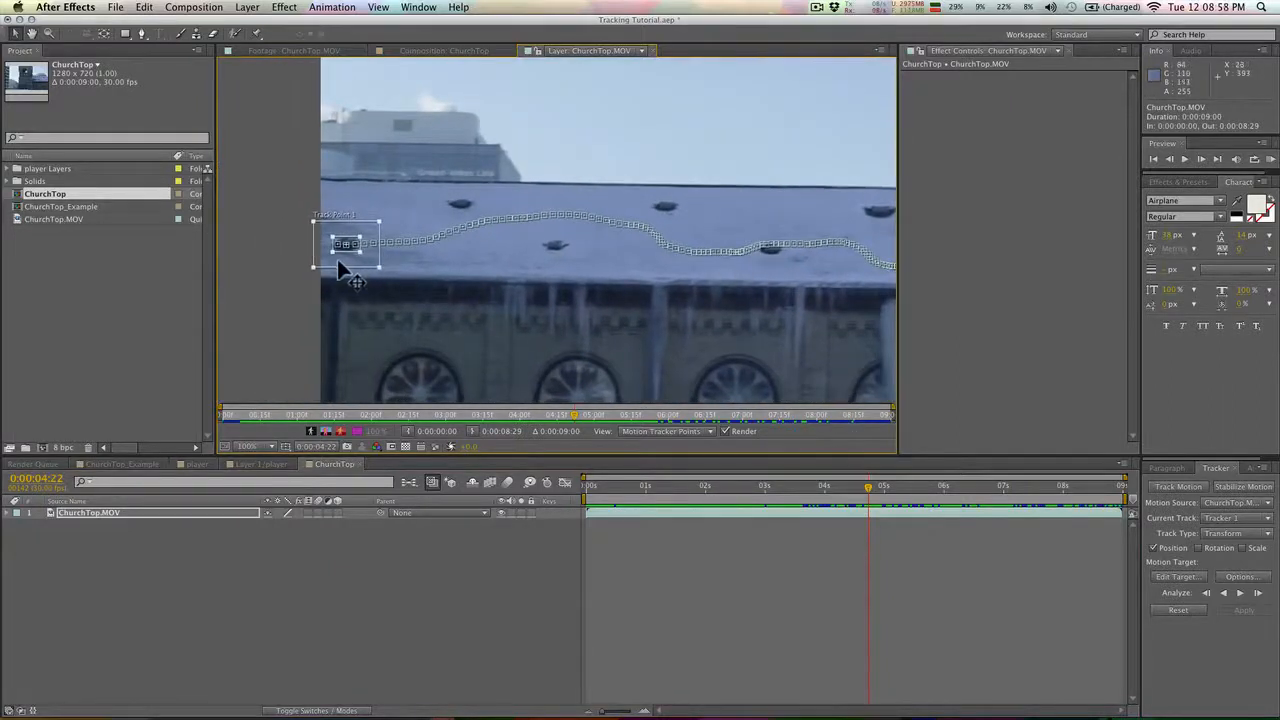
drag(338, 260, 825, 233)
key(h)
drag(801, 291, 545, 316)
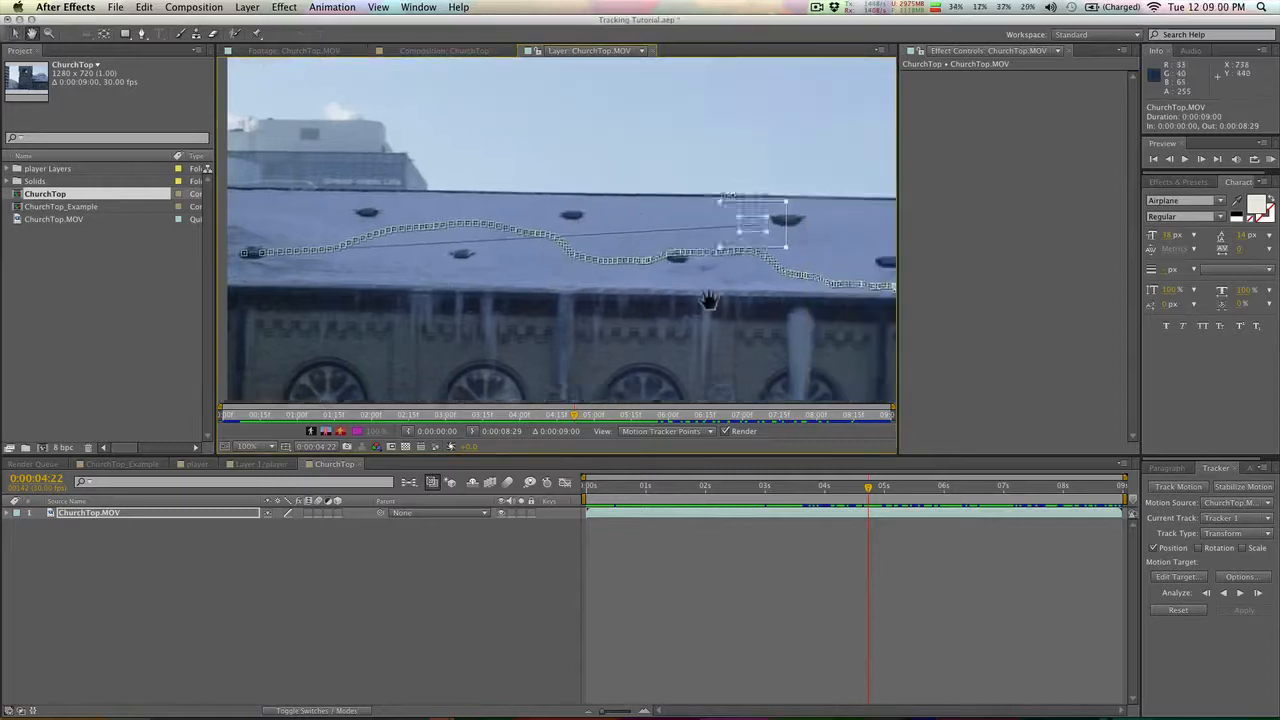
key(v)
drag(583, 254, 623, 256)
key(h)
key(v)
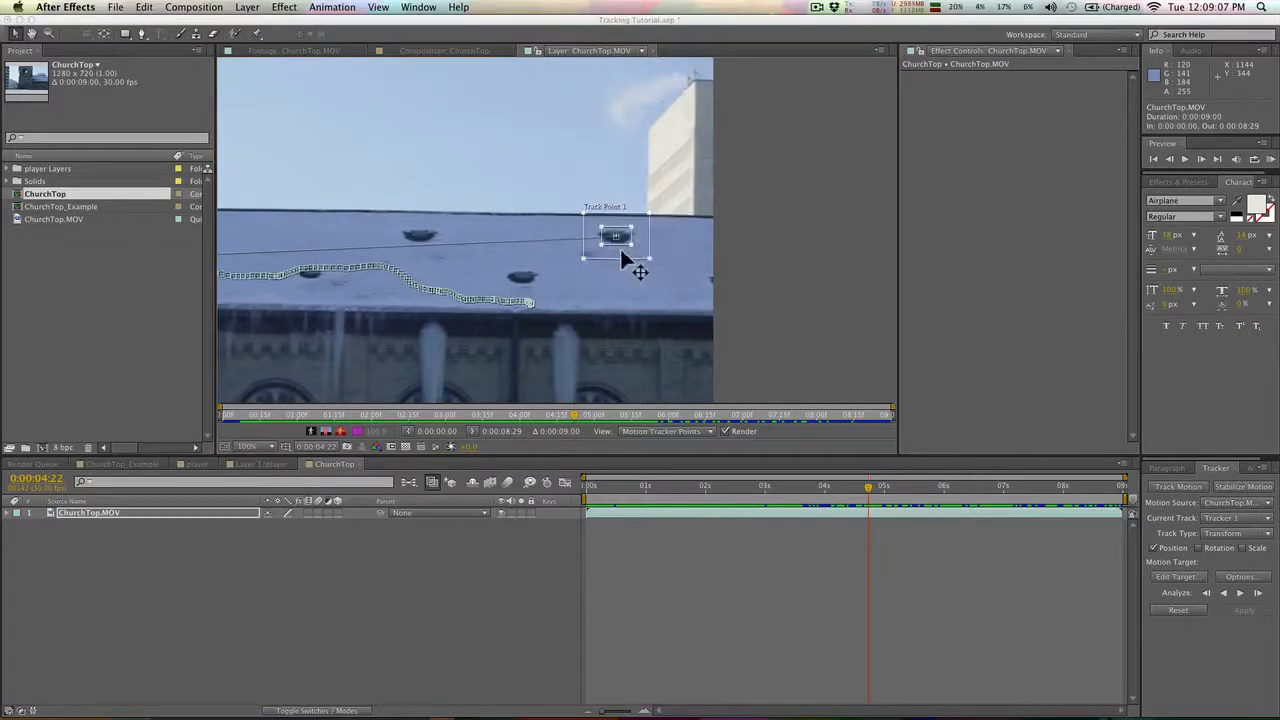
Analyze the motion forward from 0:00:04:22 until the newly targeted roof vent leaves the frame
click(1241, 594)
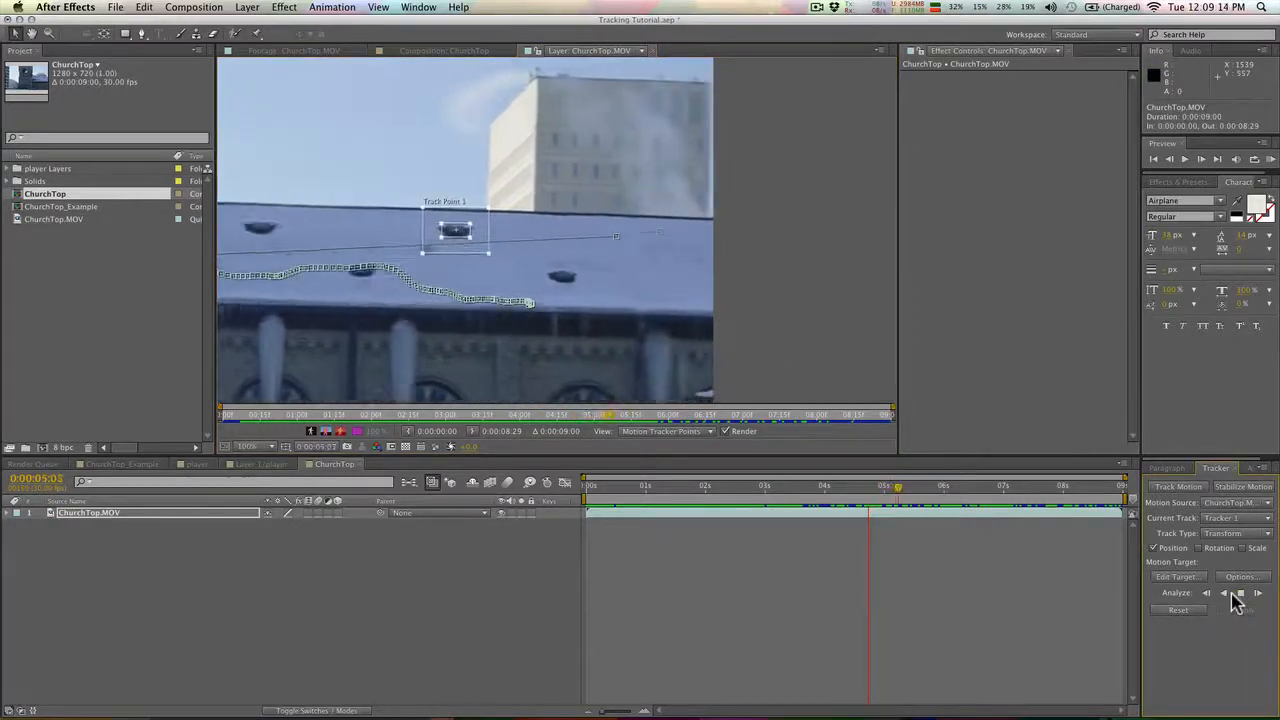
click(1238, 594)
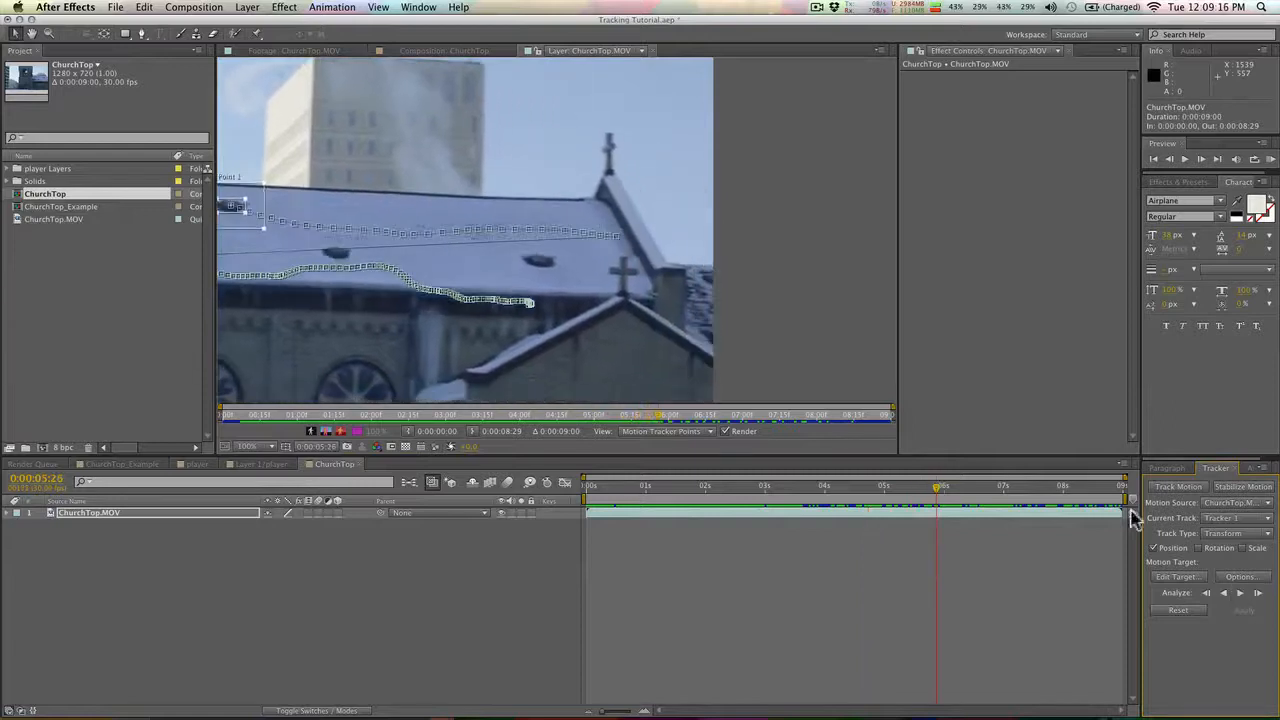
drag(447, 280, 806, 303)
click(1240, 594)
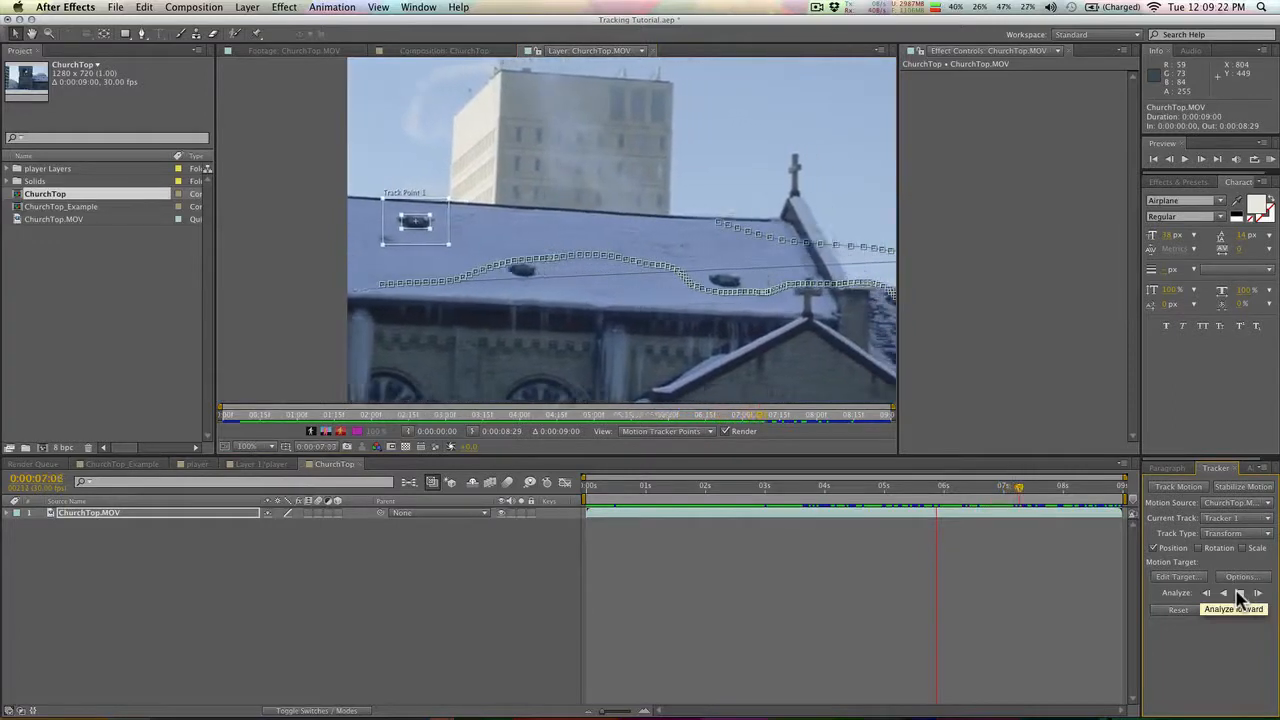
click(1239, 594)
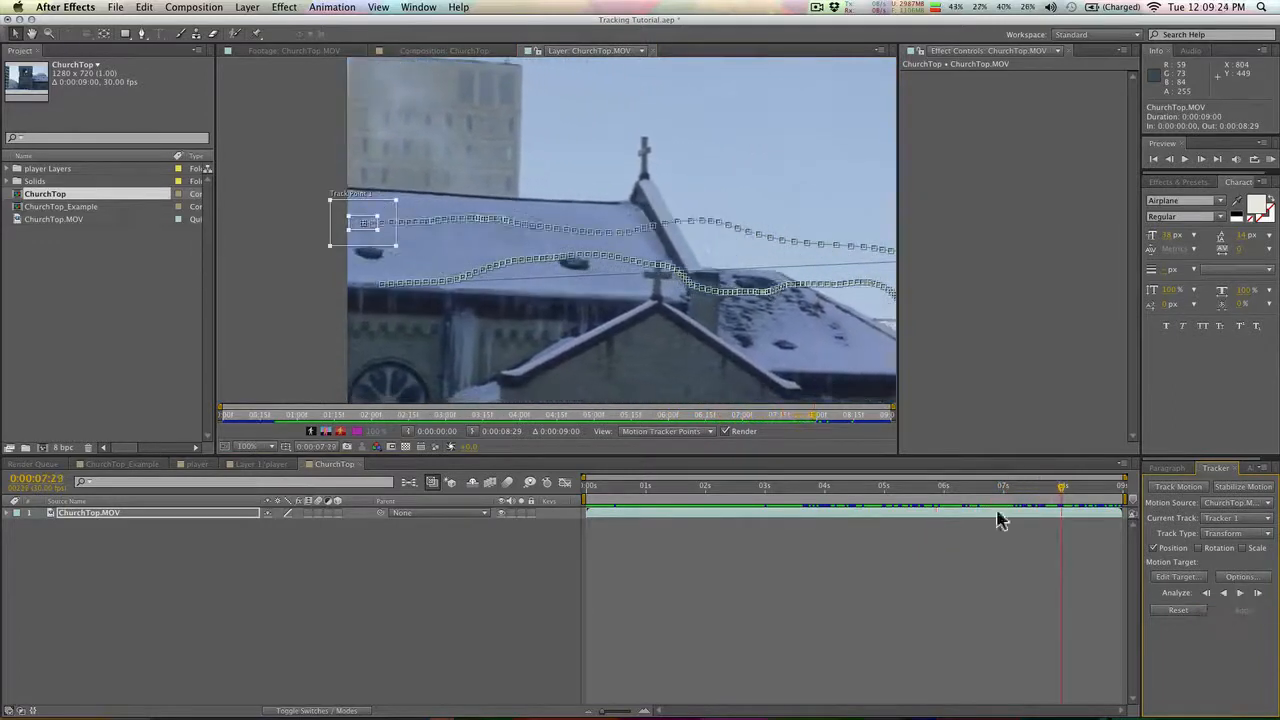
At 0:00:07:14, move the track point onto the roof-peak cross and analyze backward to 0:00:07:02, then forward to the clip's end
drag(1062, 500, 1034, 503)
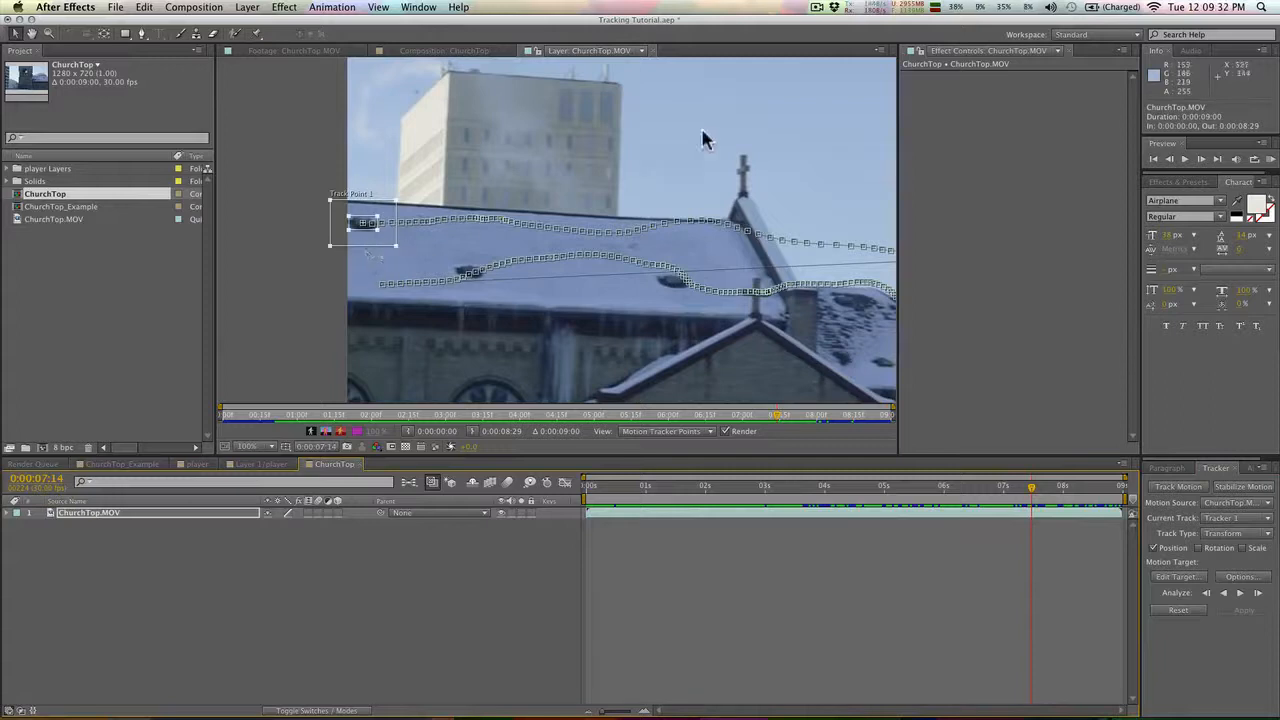
key(h)
drag(798, 260, 757, 290)
key(v)
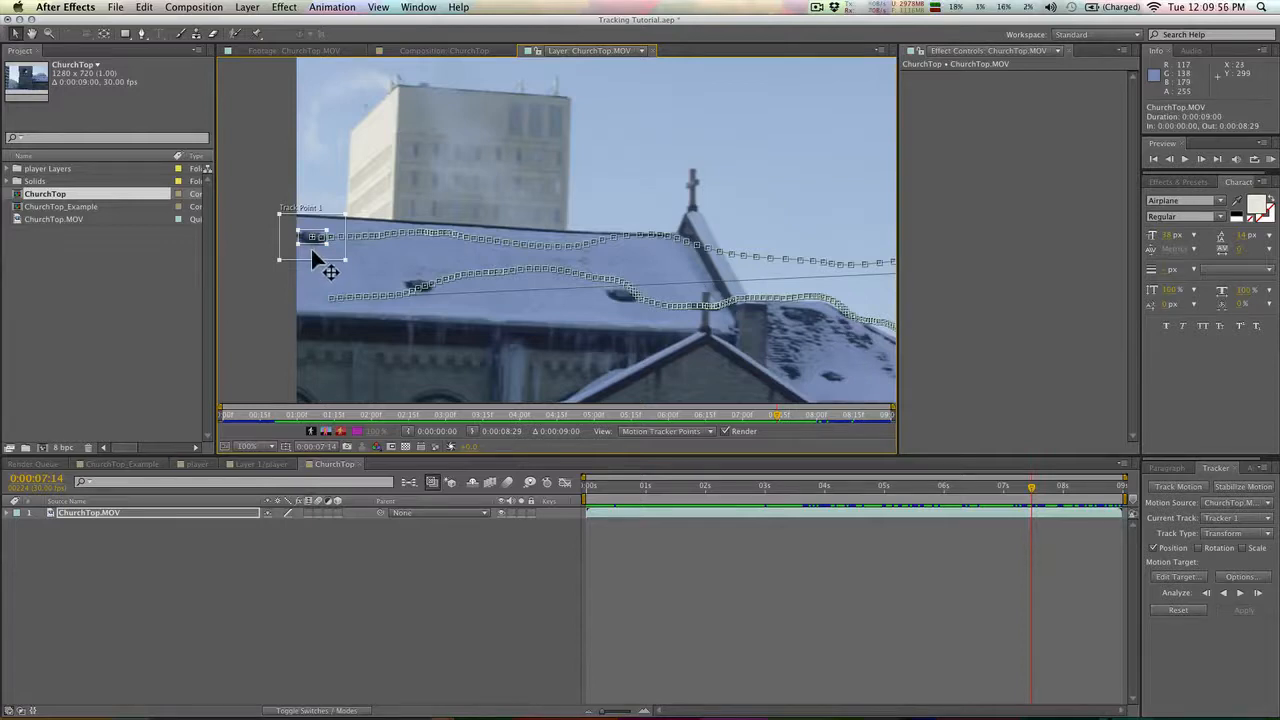
drag(315, 254, 712, 194)
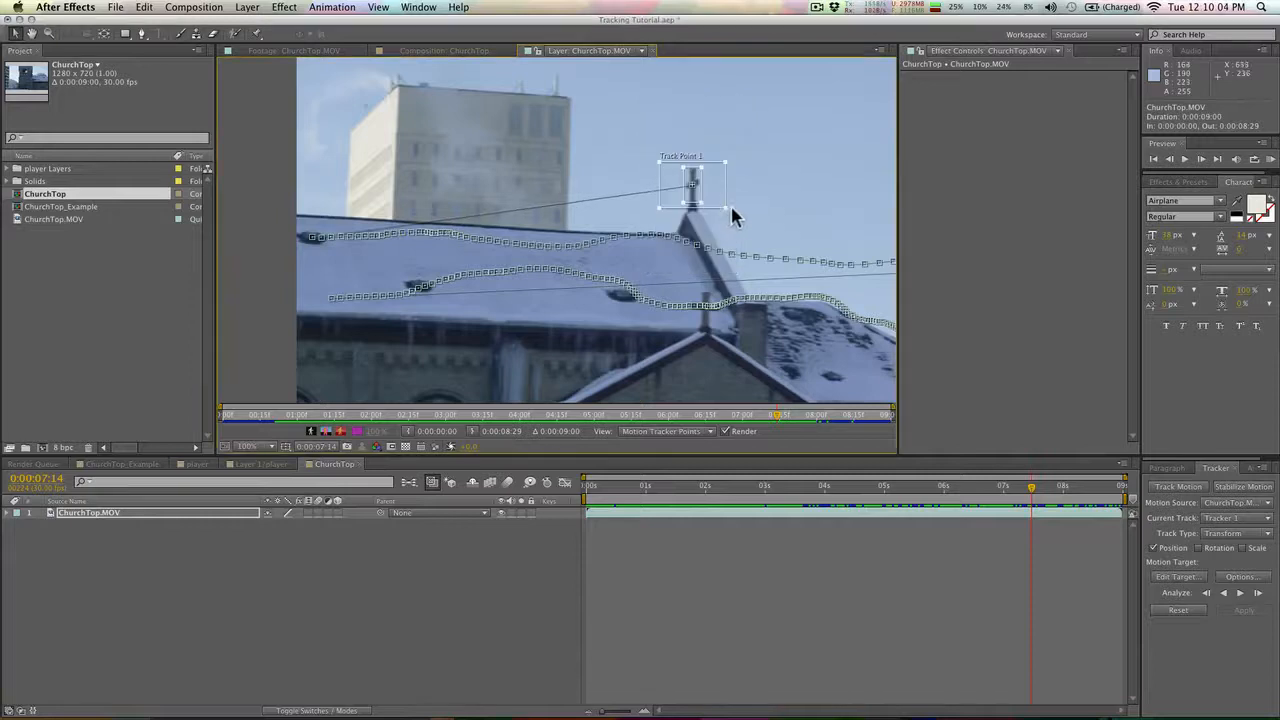
click(1224, 593)
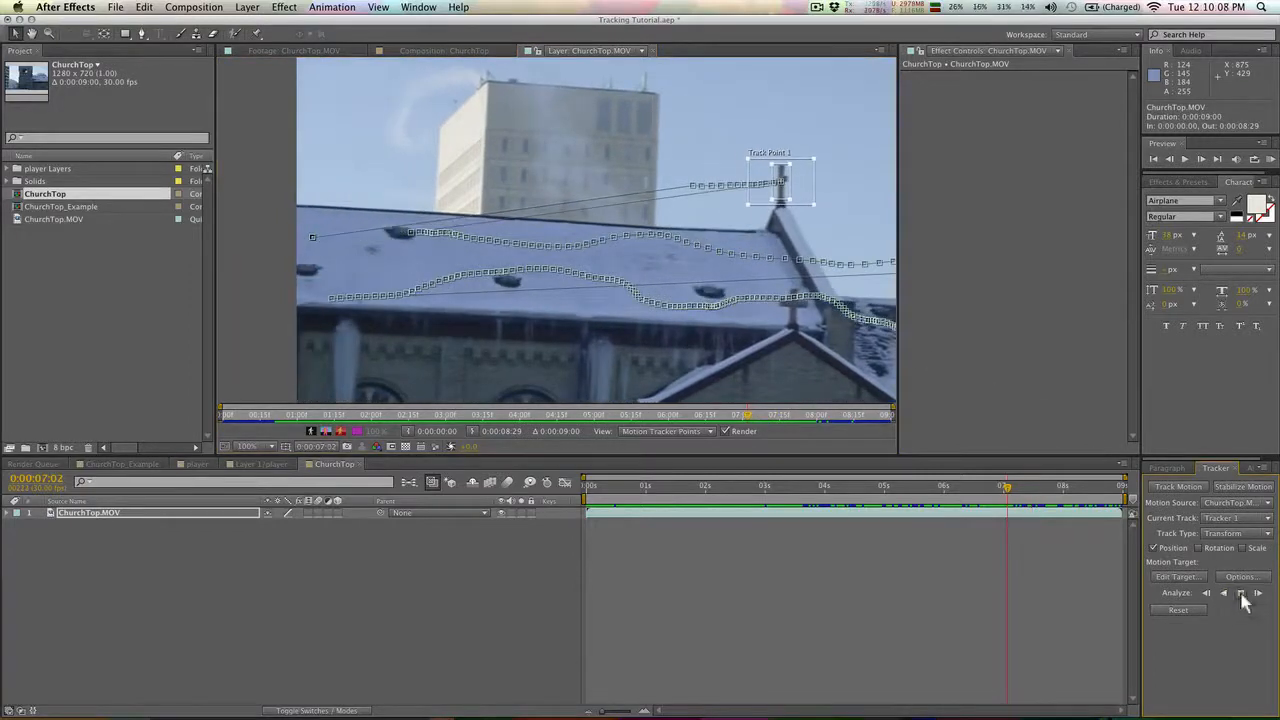
click(1241, 593)
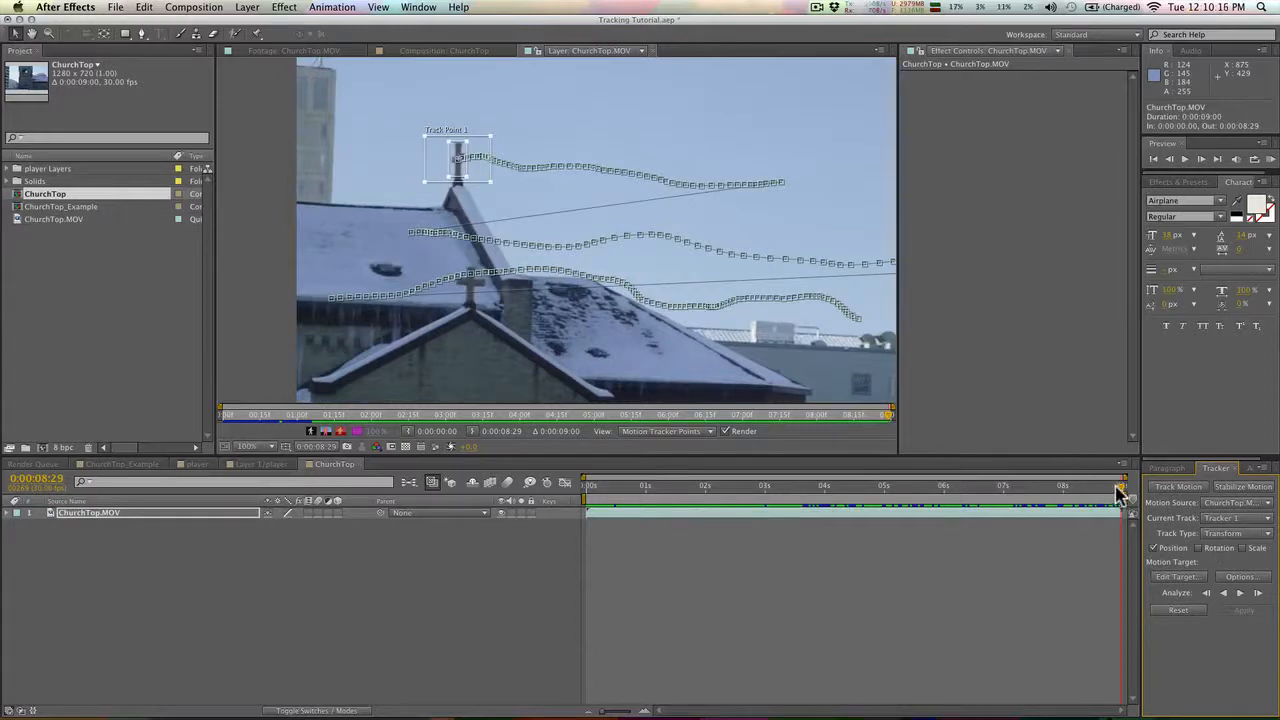
Add markers to the ChurchTop.MOV layer at 0:00:07:02 and 0:00:04:22, where the track jumps to a new feature
drag(1122, 490, 1010, 499)
click(1035, 518)
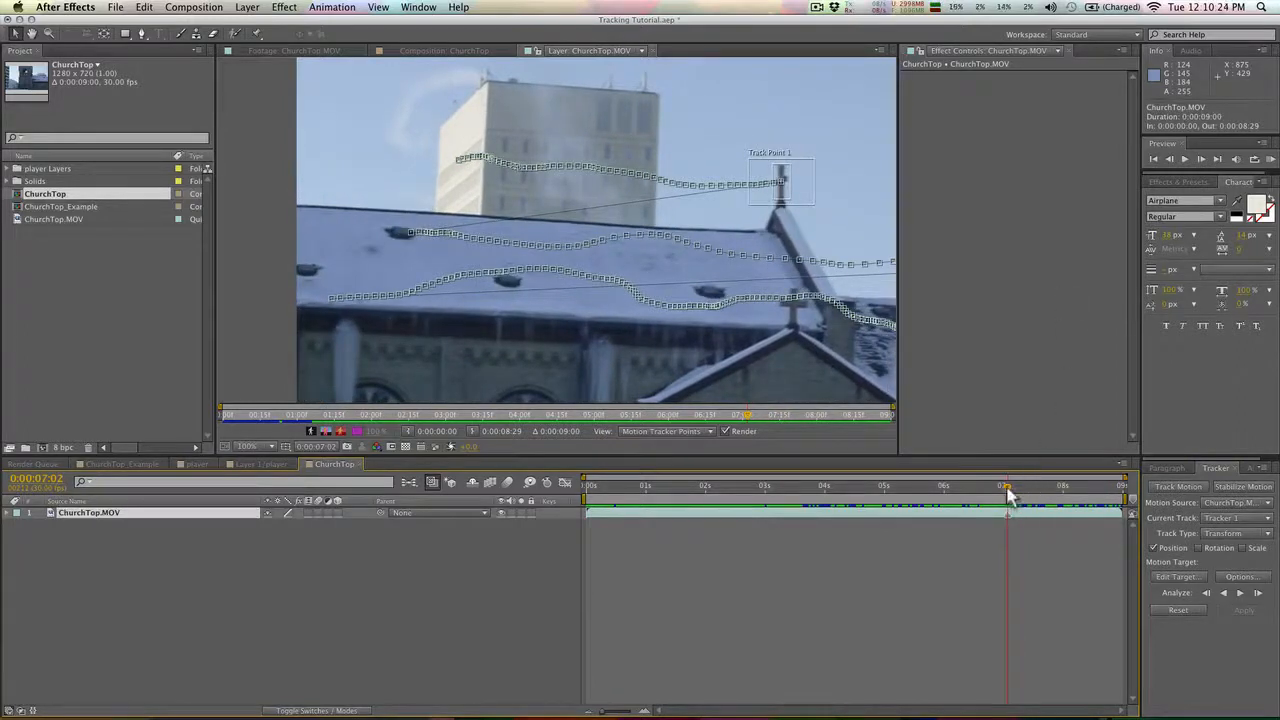
drag(1008, 492, 886, 497)
key(h)
drag(743, 286, 452, 272)
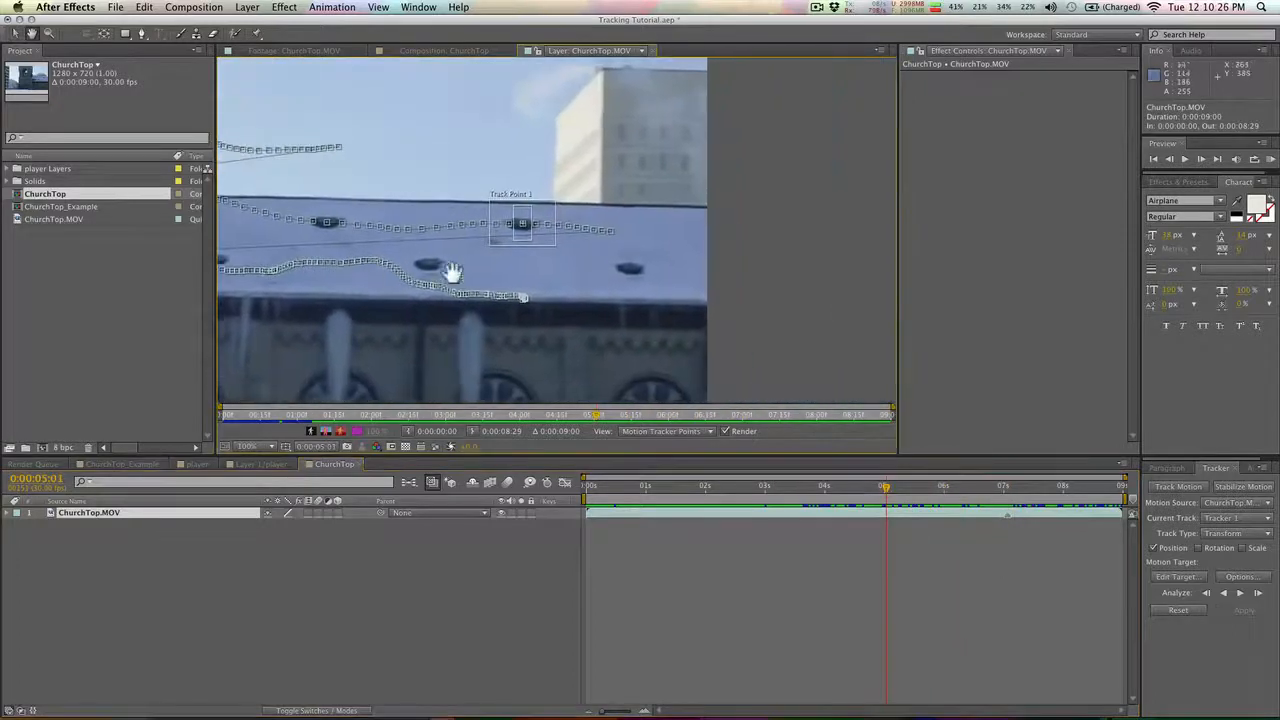
drag(885, 490, 1058, 518)
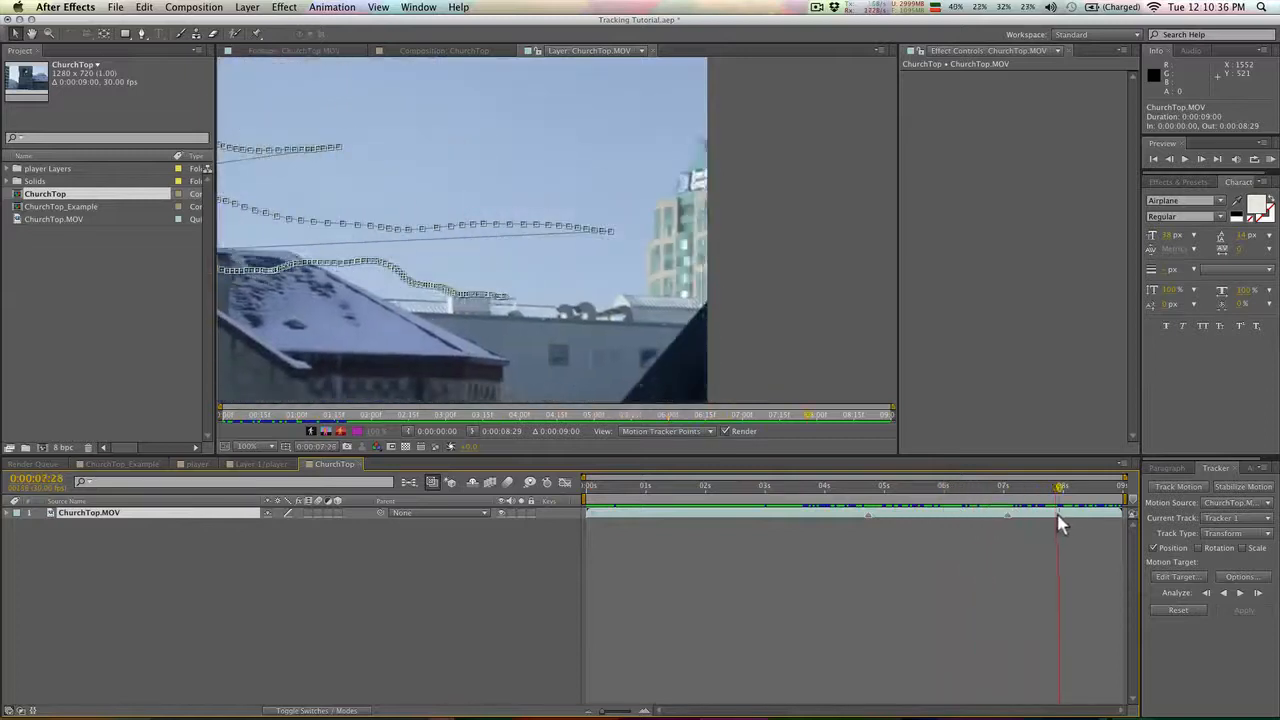
Create a new null object layer in the ChurchTop composition
drag(456, 292, 714, 309)
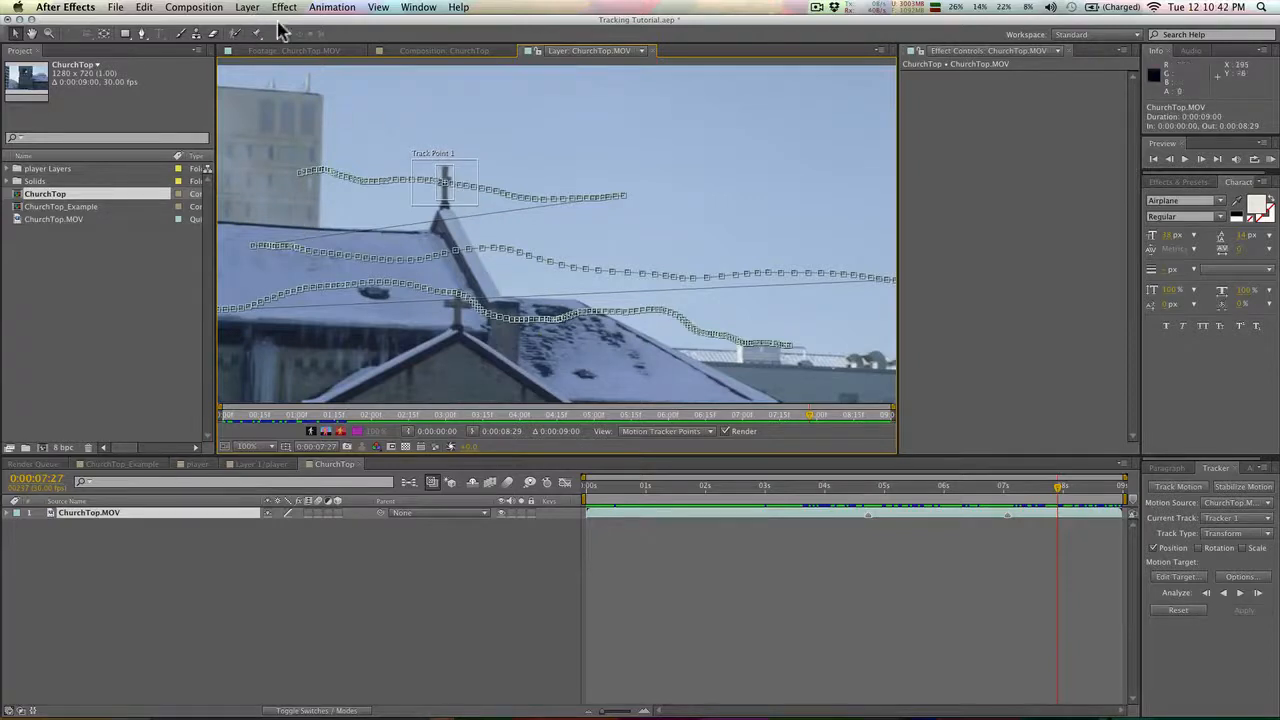
click(247, 7)
mouse_move(300, 22)
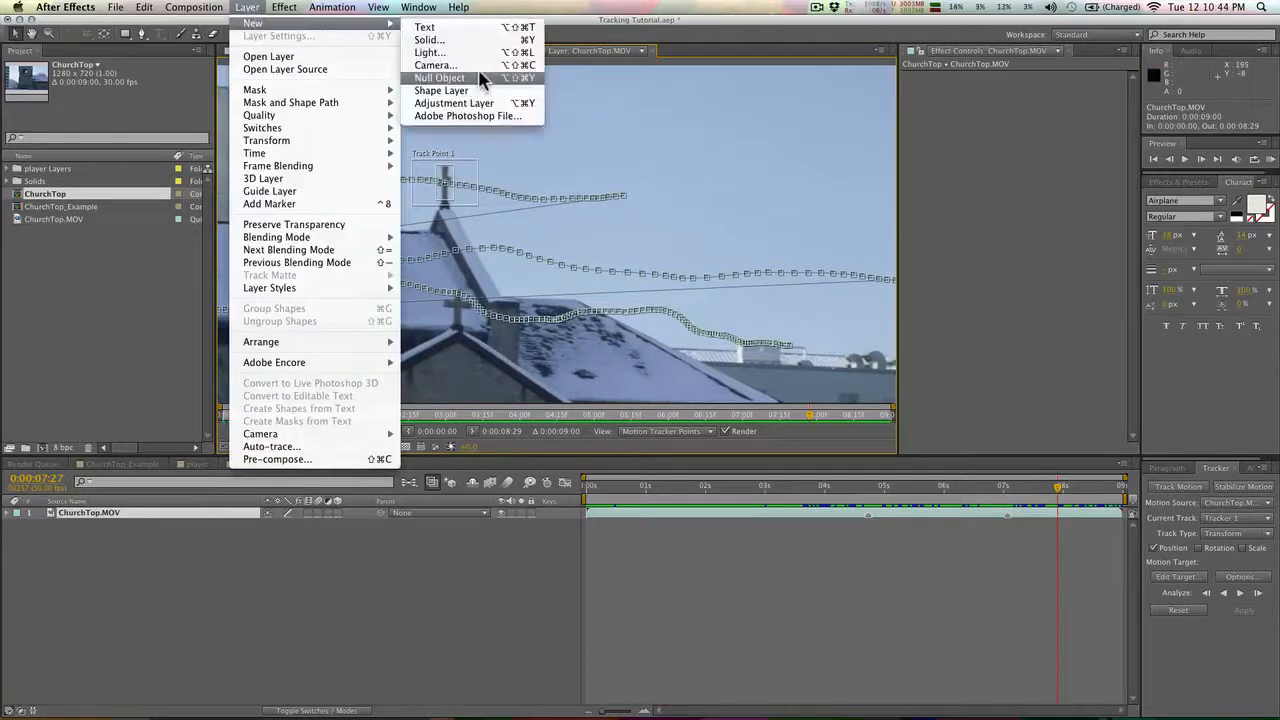
click(440, 78)
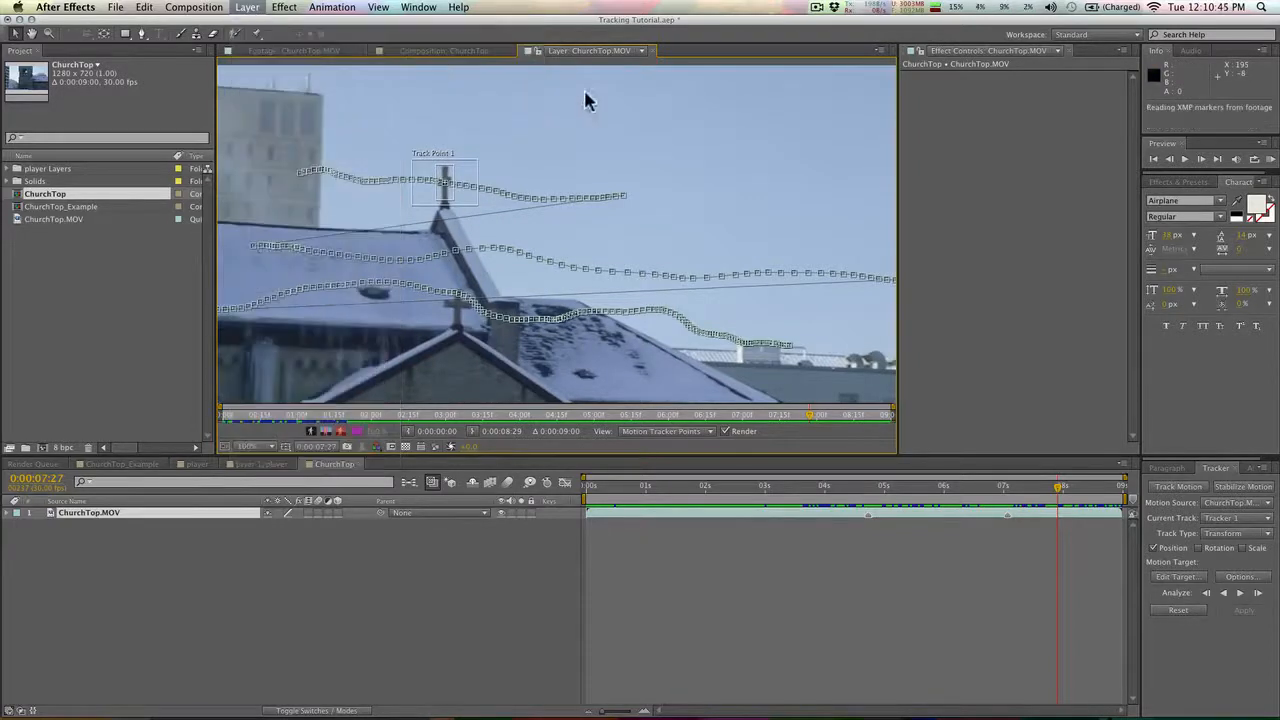
click(1180, 577)
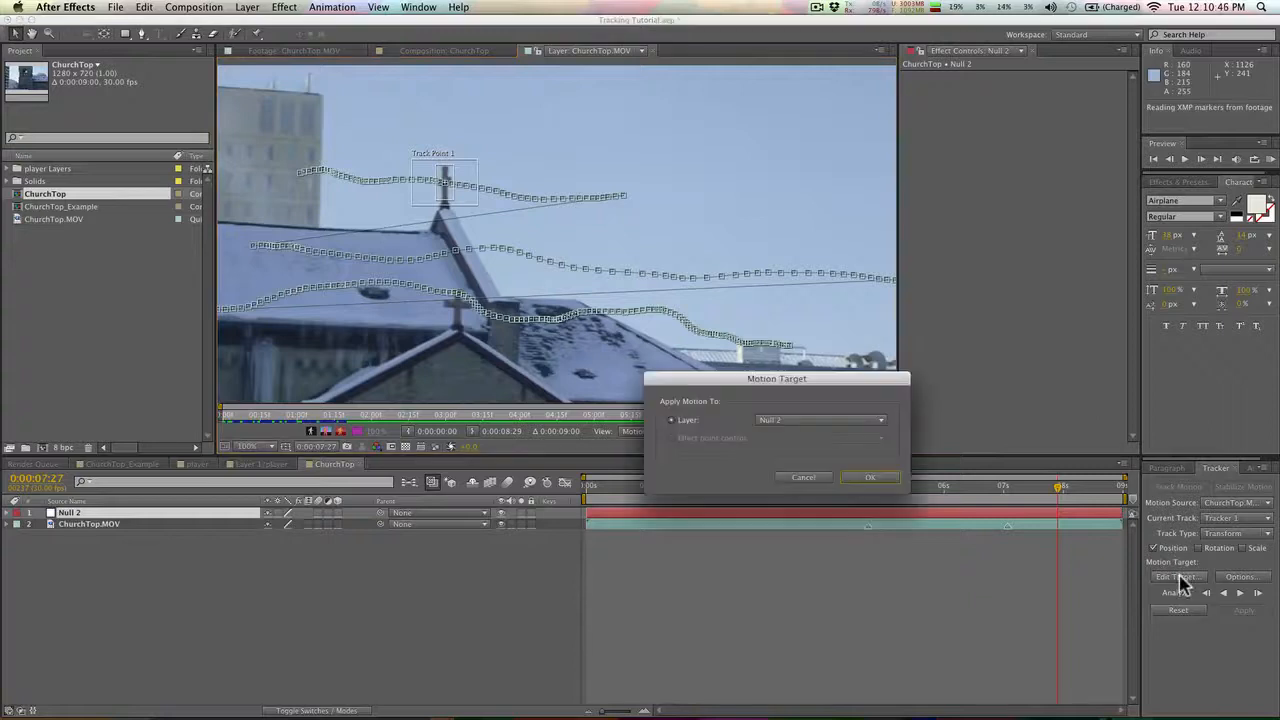
click(804, 420)
click(818, 408)
click(812, 475)
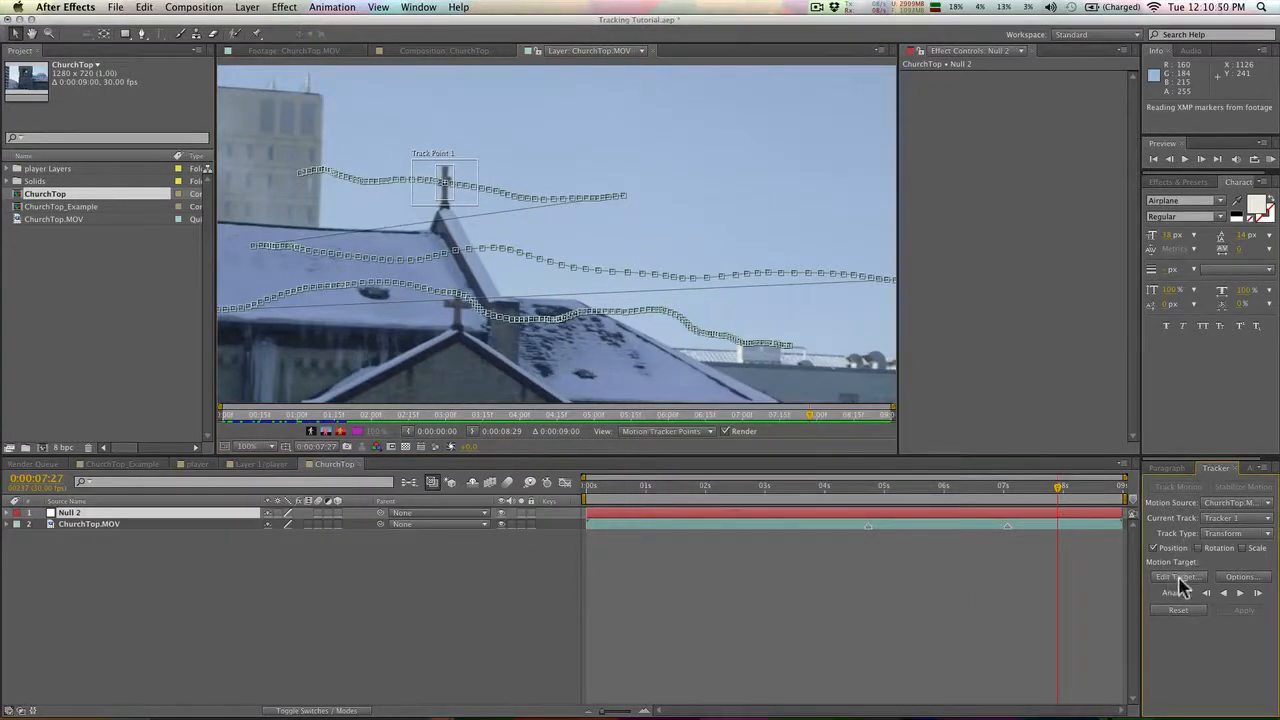
Set the tracker's motion target to the Null 2 layer
click(1176, 577)
click(800, 420)
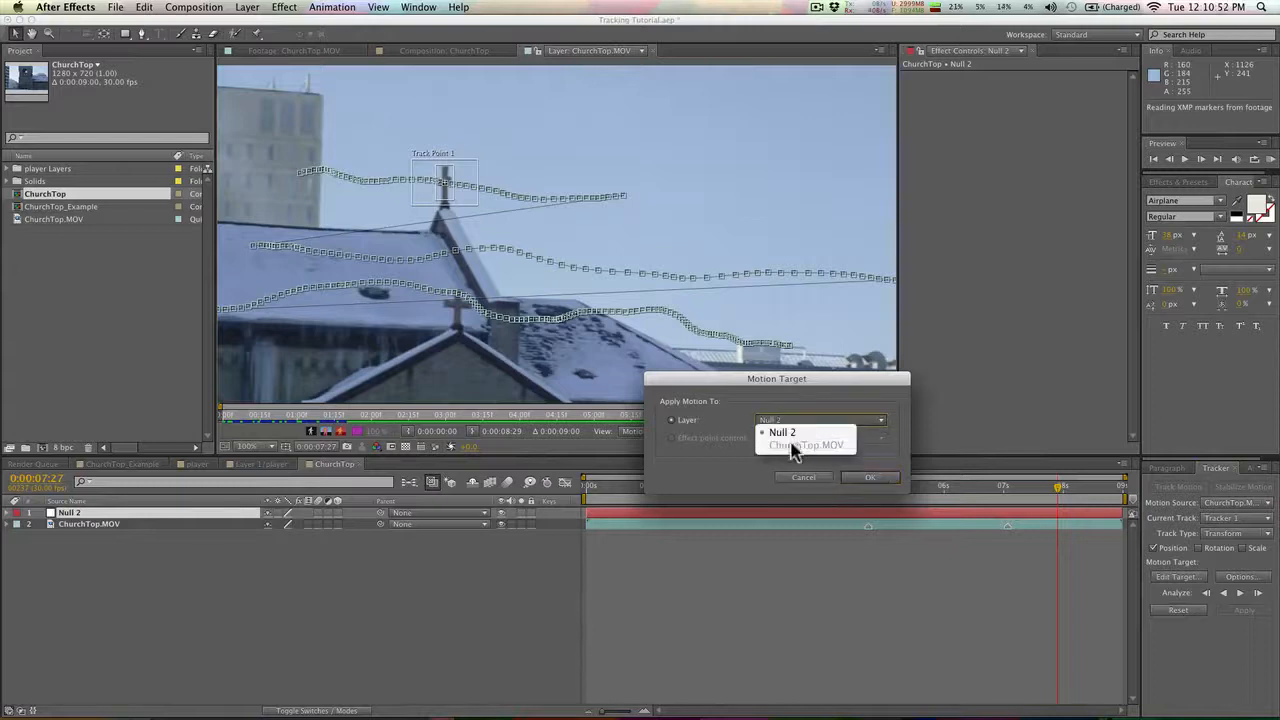
click(812, 434)
click(867, 477)
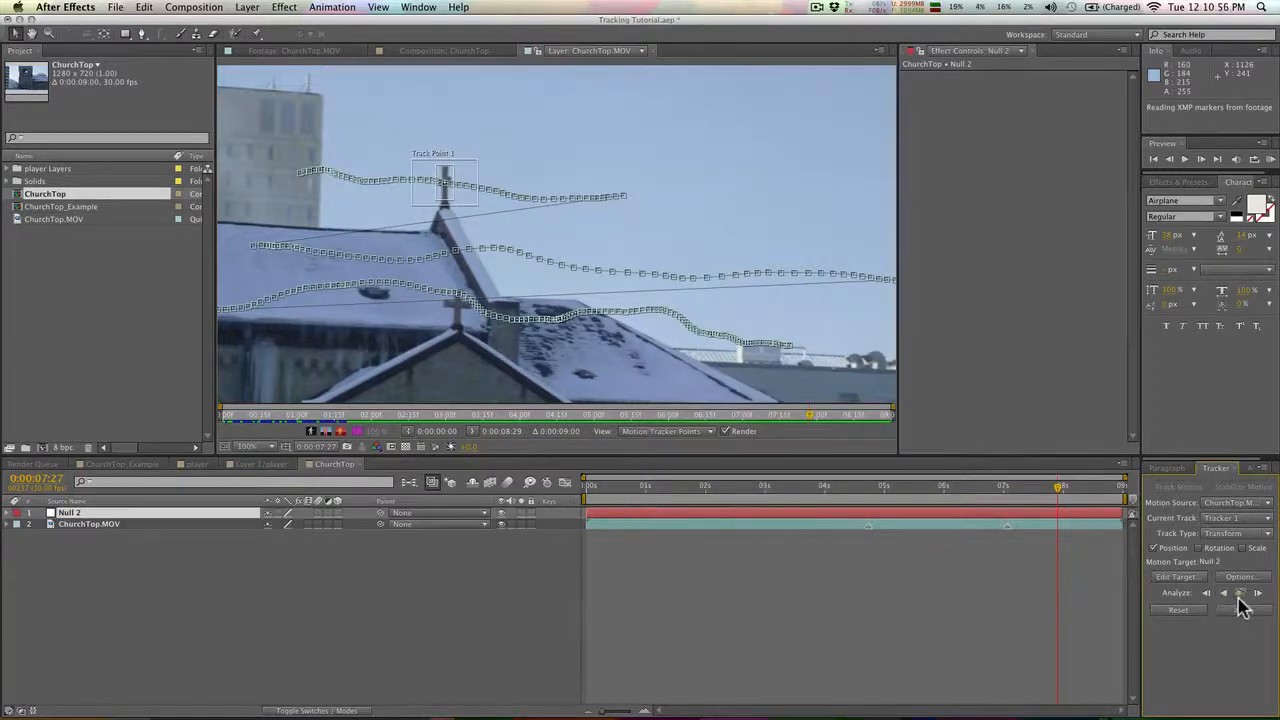
From the start of the clip, apply the tracking data to the null in both the X and Y dimensions
drag(596, 484, 520, 496)
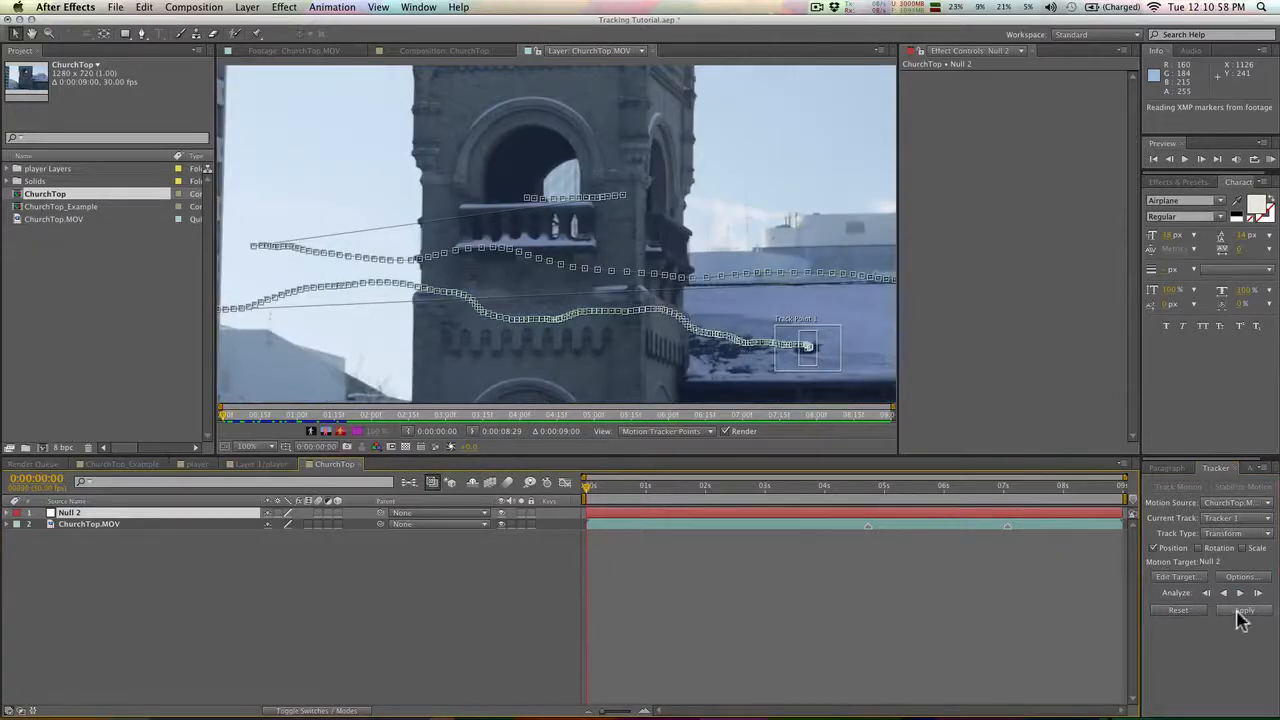
click(1243, 611)
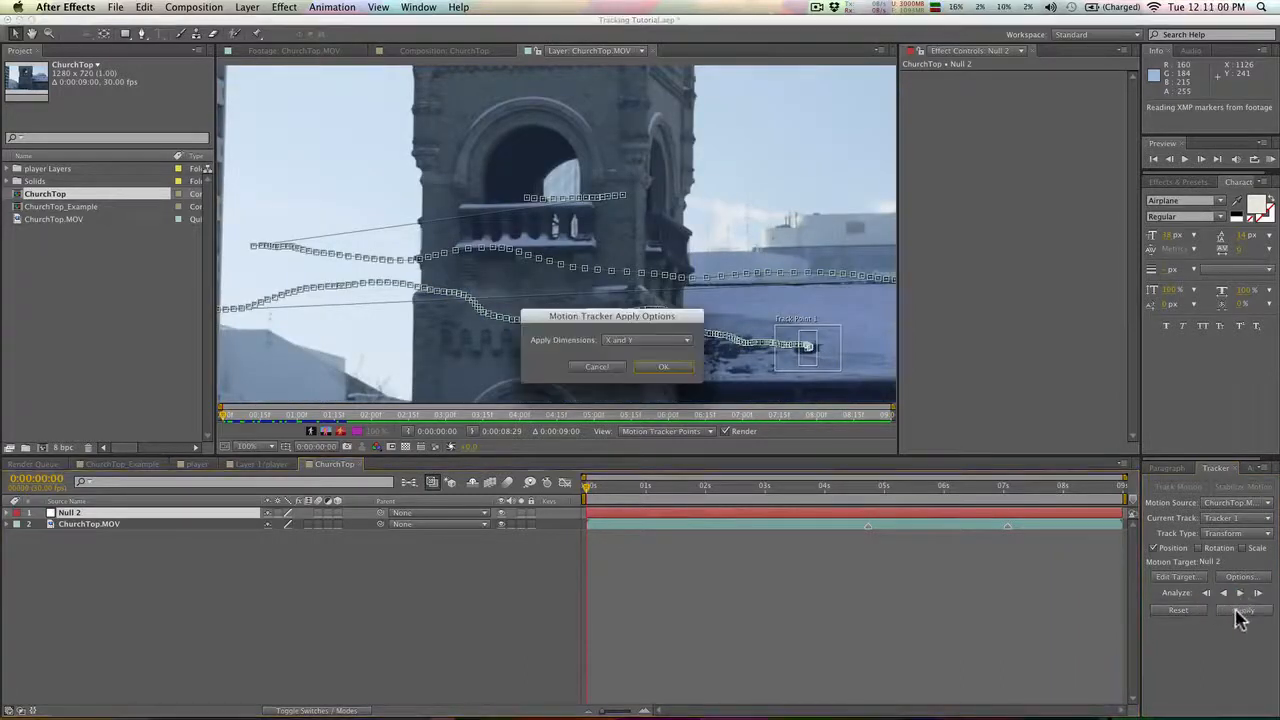
click(672, 369)
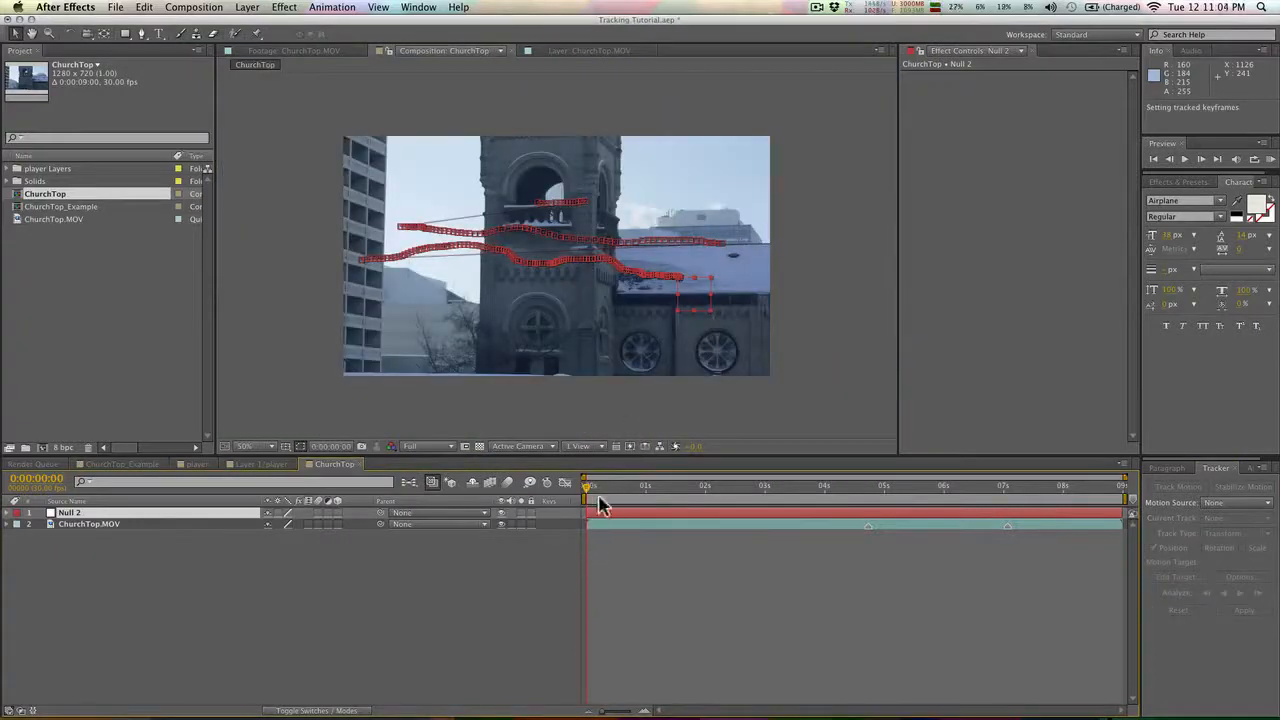
Scrub through the null's motion, return to 0:00:04:22, and reveal Null 2's Position keyframes in an enlarged timeline
drag(587, 493, 1134, 486)
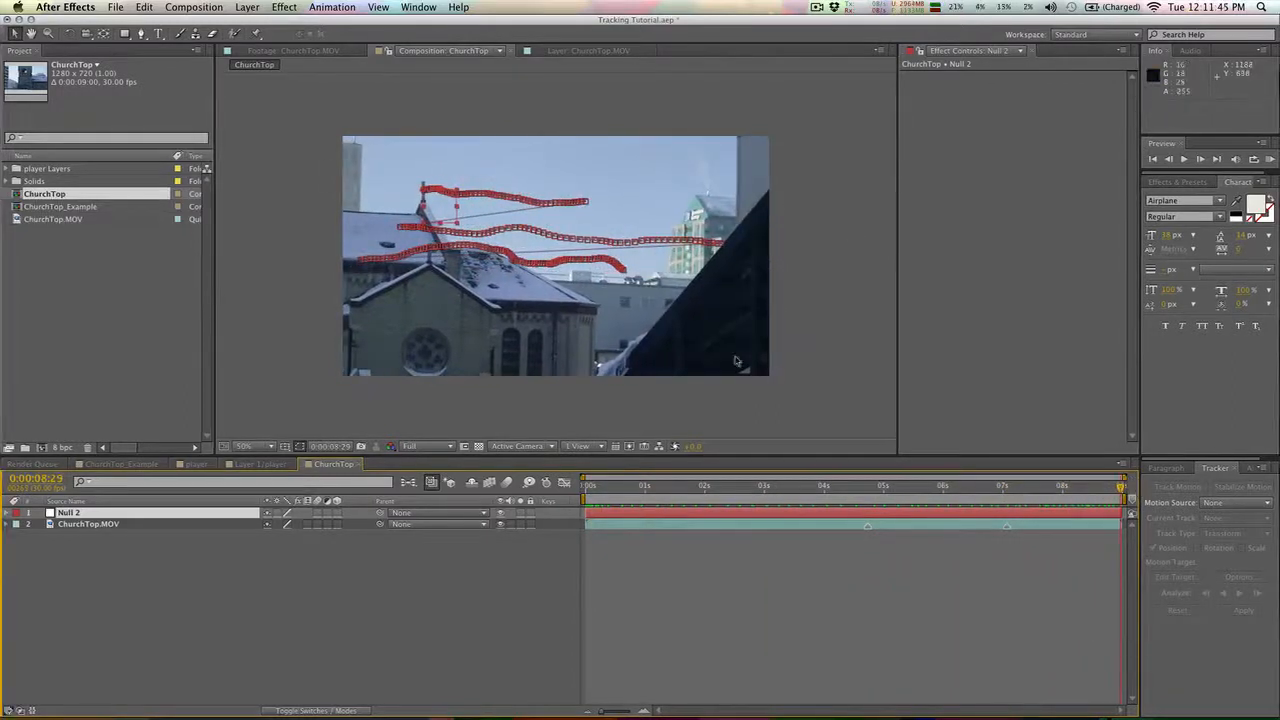
drag(636, 489, 868, 506)
click(800, 567)
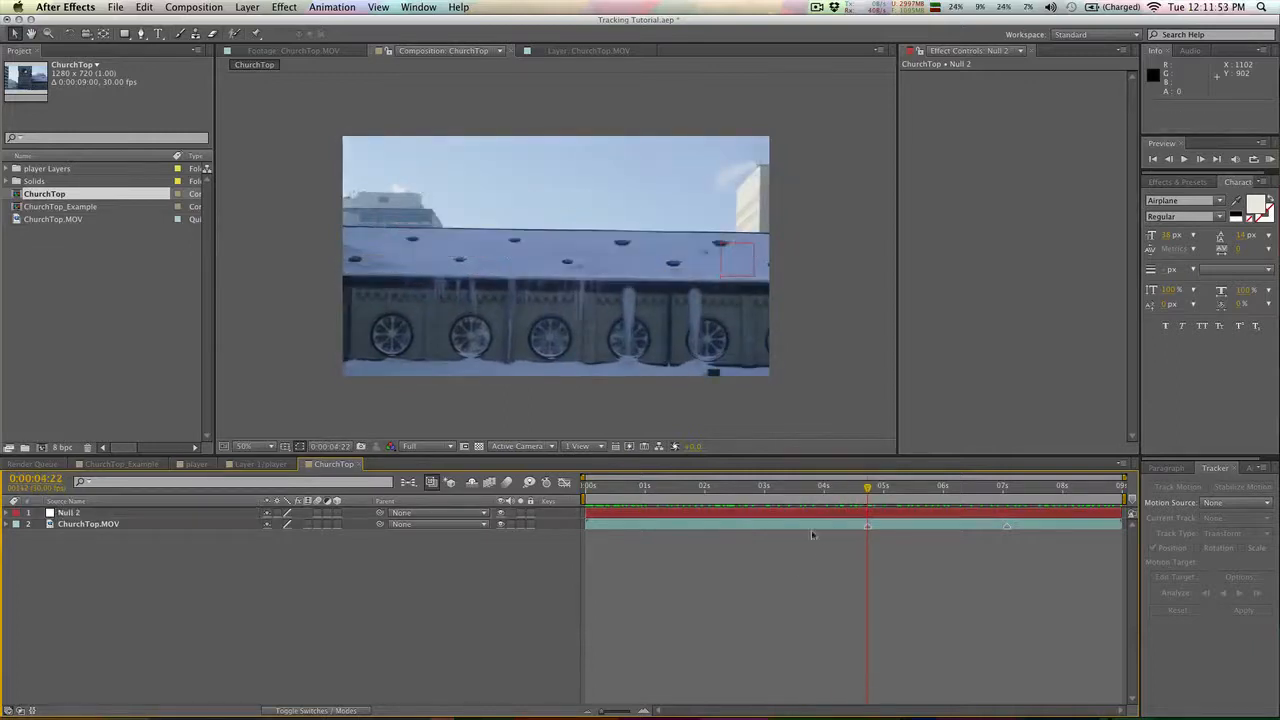
click(814, 516)
key(u)
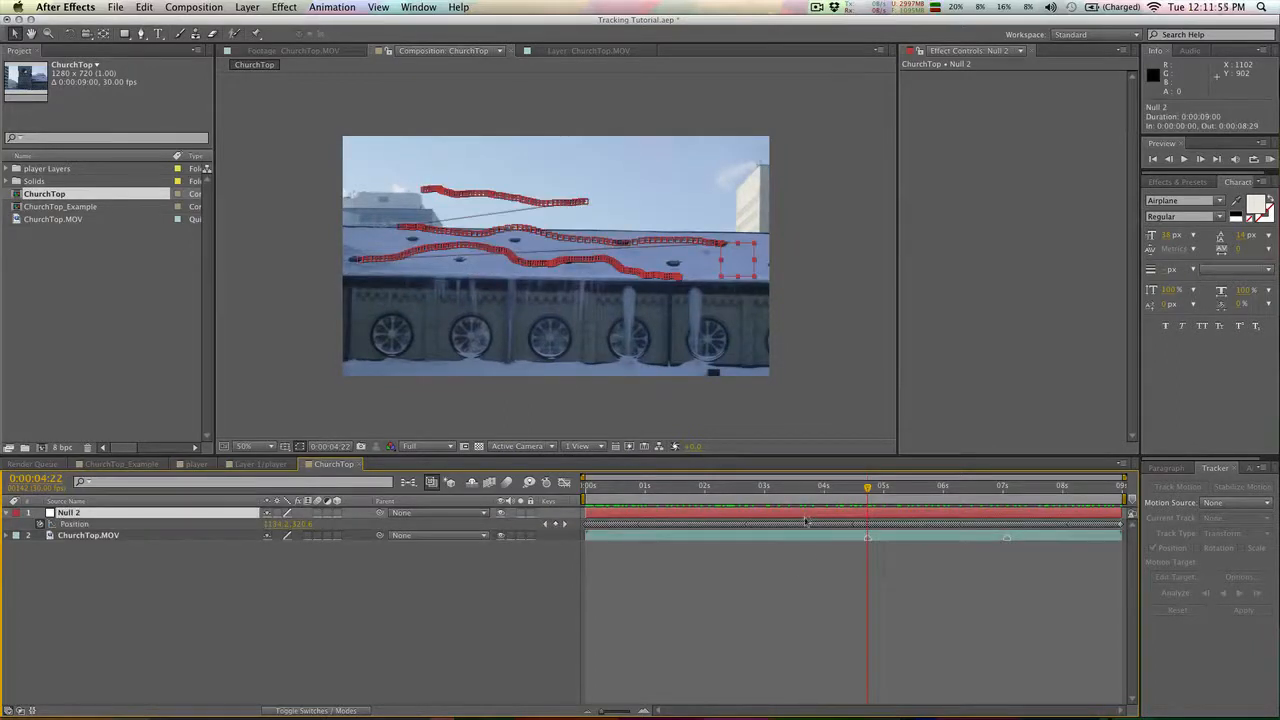
key(equal)
key(equal)
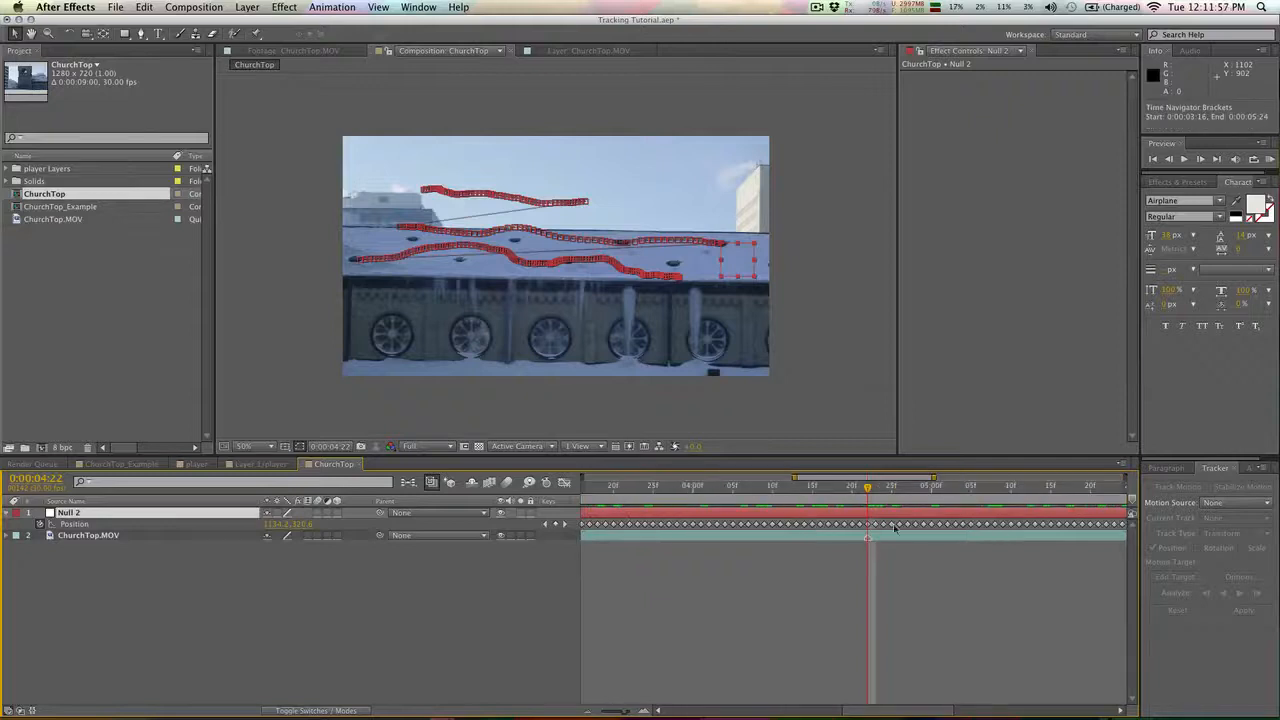
key(space)
drag(888, 532, 746, 560)
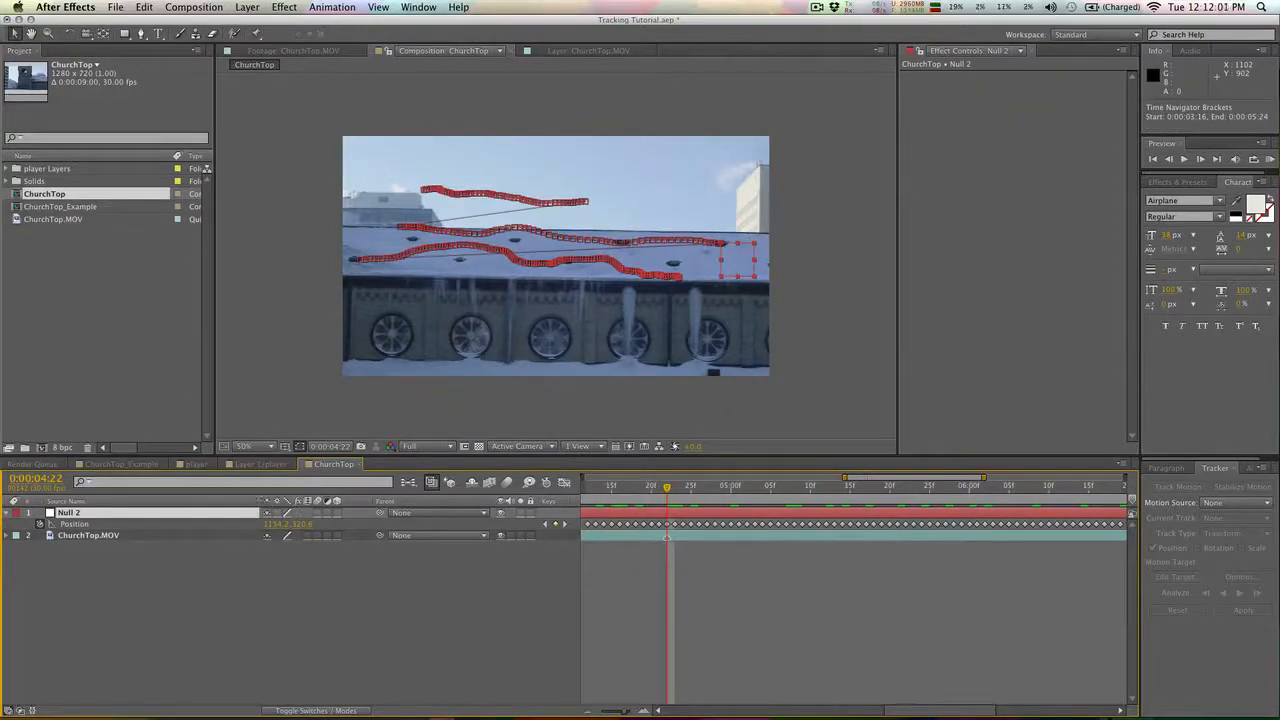
drag(258, 501, 133, 501)
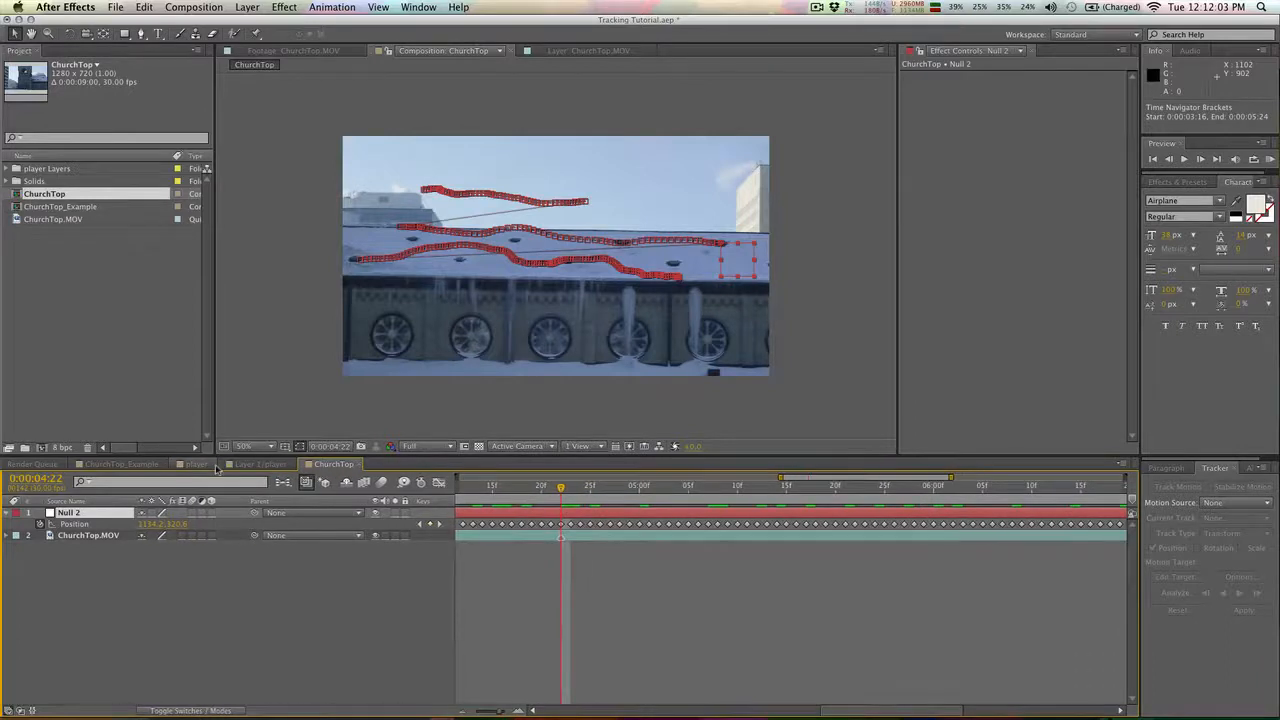
Select Null 2's Position keyframes between the markers at 0:00:04:22 and 0:00:07:02
key(comma)
key(comma)
key(comma)
key(minus)
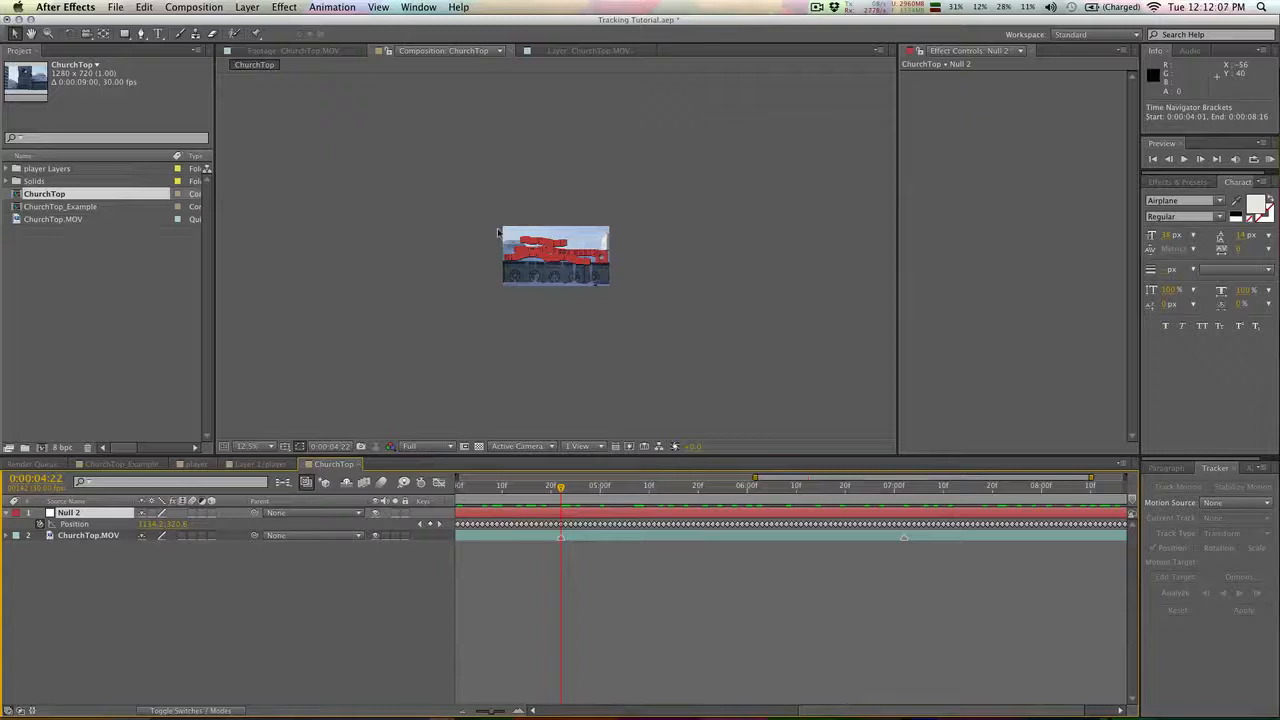
key(period)
key(period)
key(period)
key(comma)
key(period)
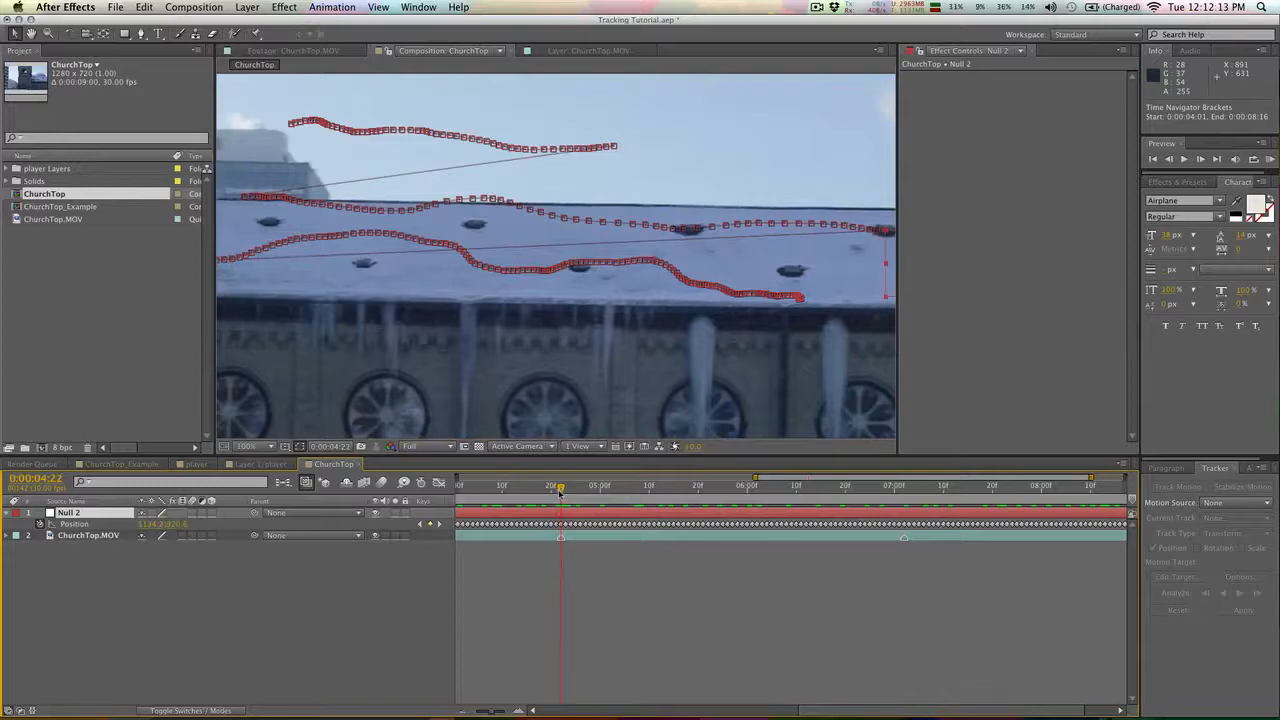
drag(568, 557, 900, 504)
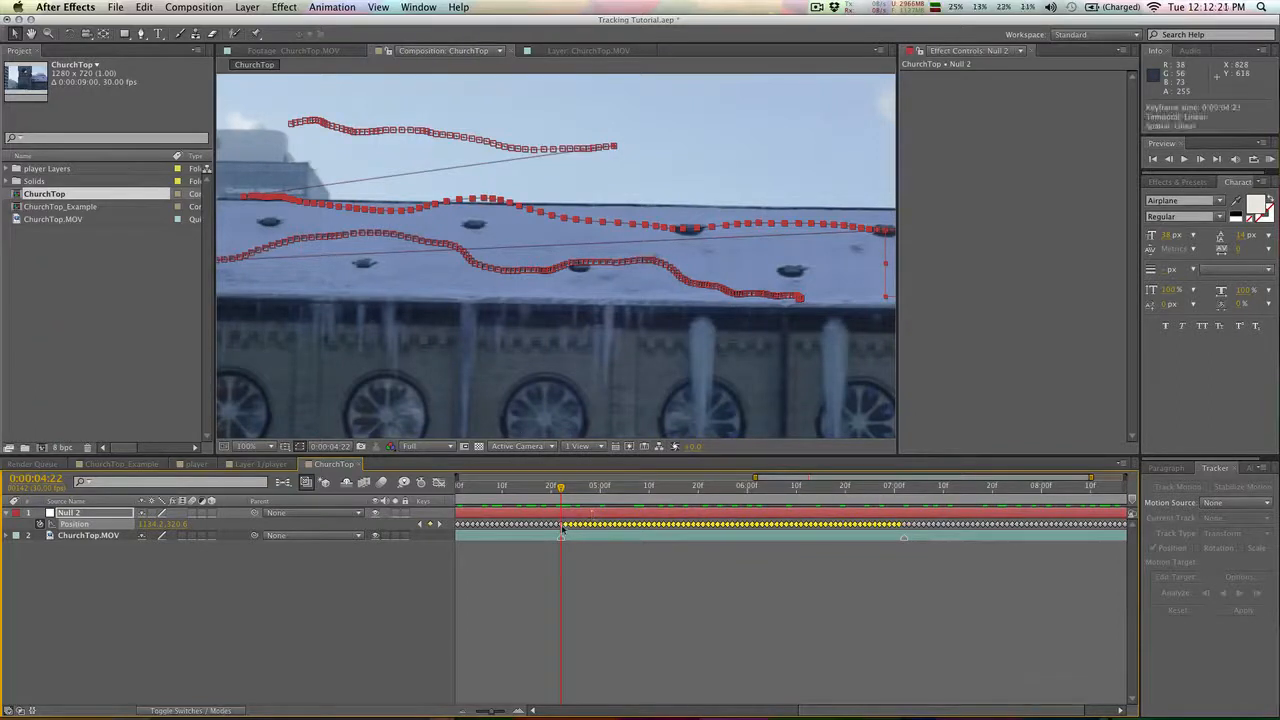
Move the selected path segment about 1114 px left and 58 px down, towards the end of the first segment
key(h)
drag(419, 308, 309, 290)
drag(829, 290, 1016, 289)
key(v)
drag(835, 218, 77, 245)
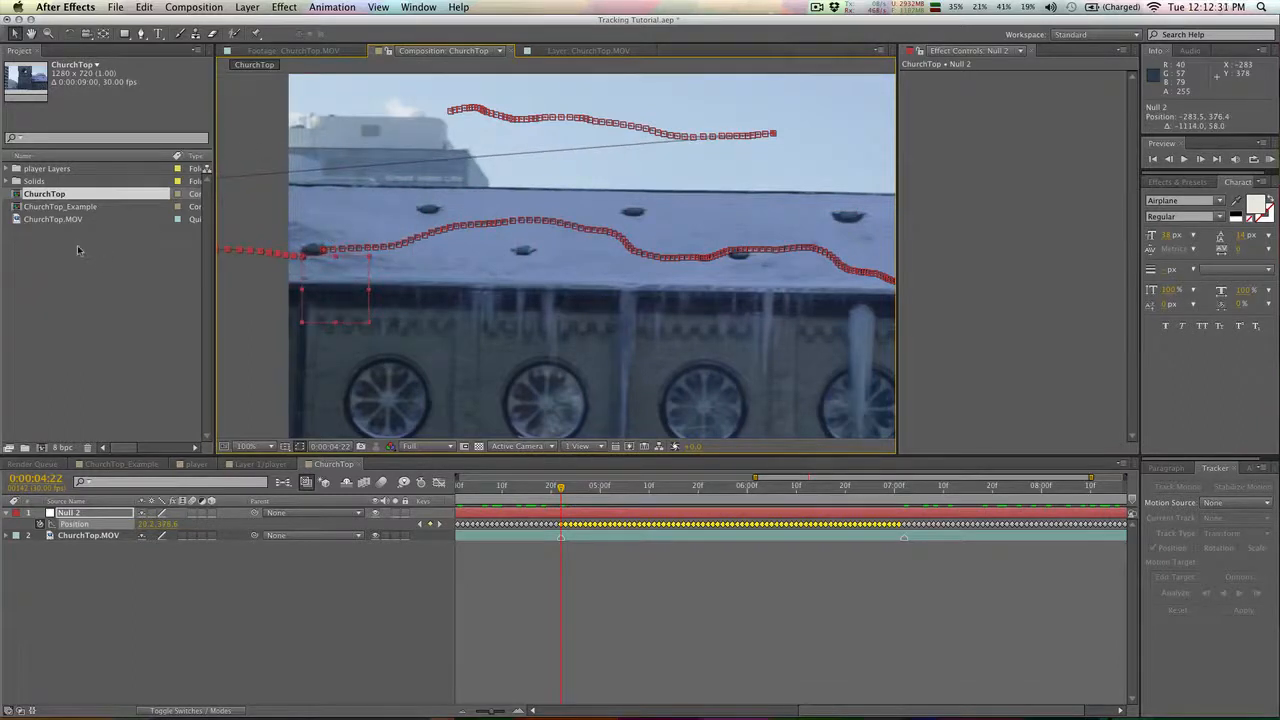
Nudge the segment about 16 px right and 9 px up so its start continues the first segment's path, then scrub to 0:00:05:00
key(period)
key(period)
key(h)
drag(360, 217, 509, 237)
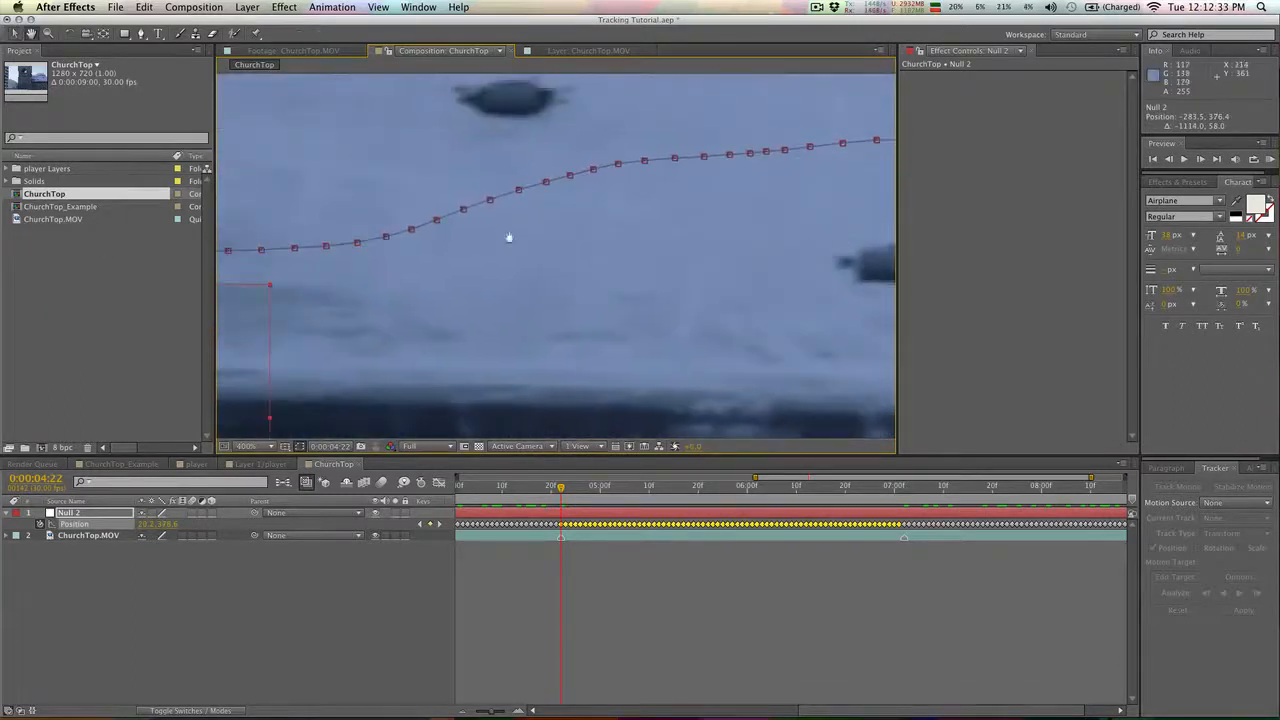
drag(276, 262, 634, 254)
drag(534, 271, 709, 263)
key(v)
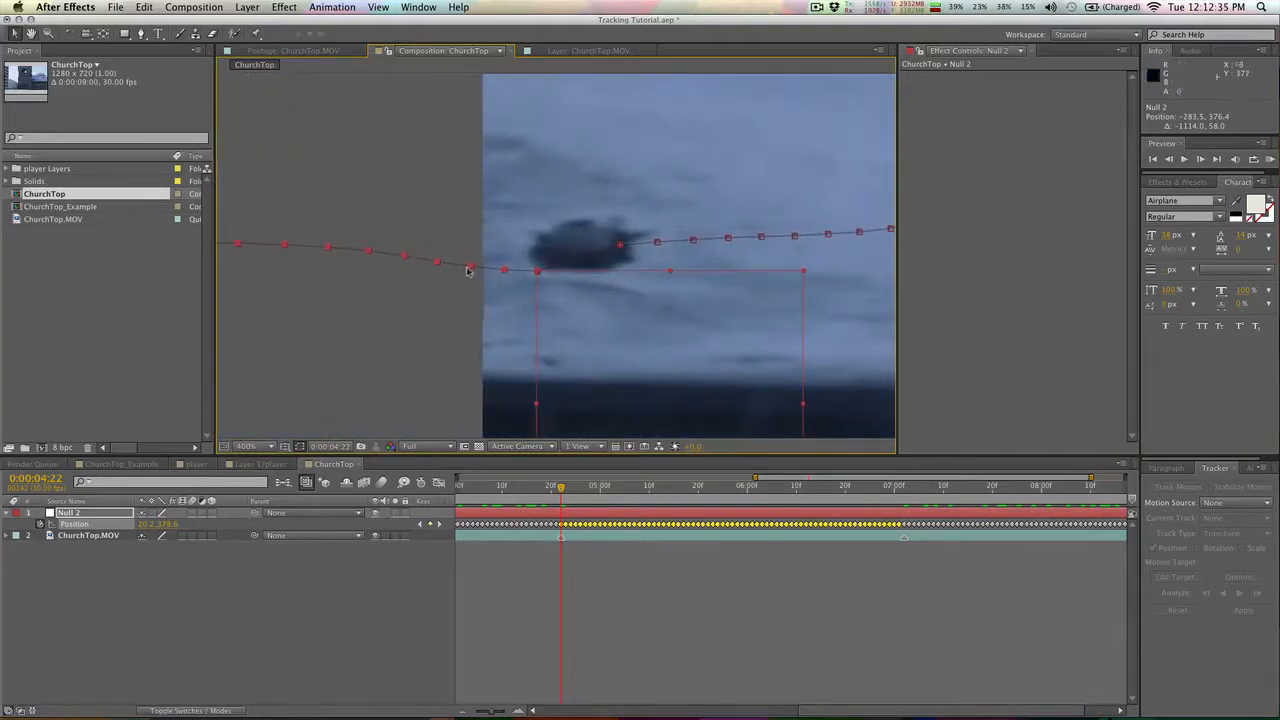
drag(467, 271, 513, 246)
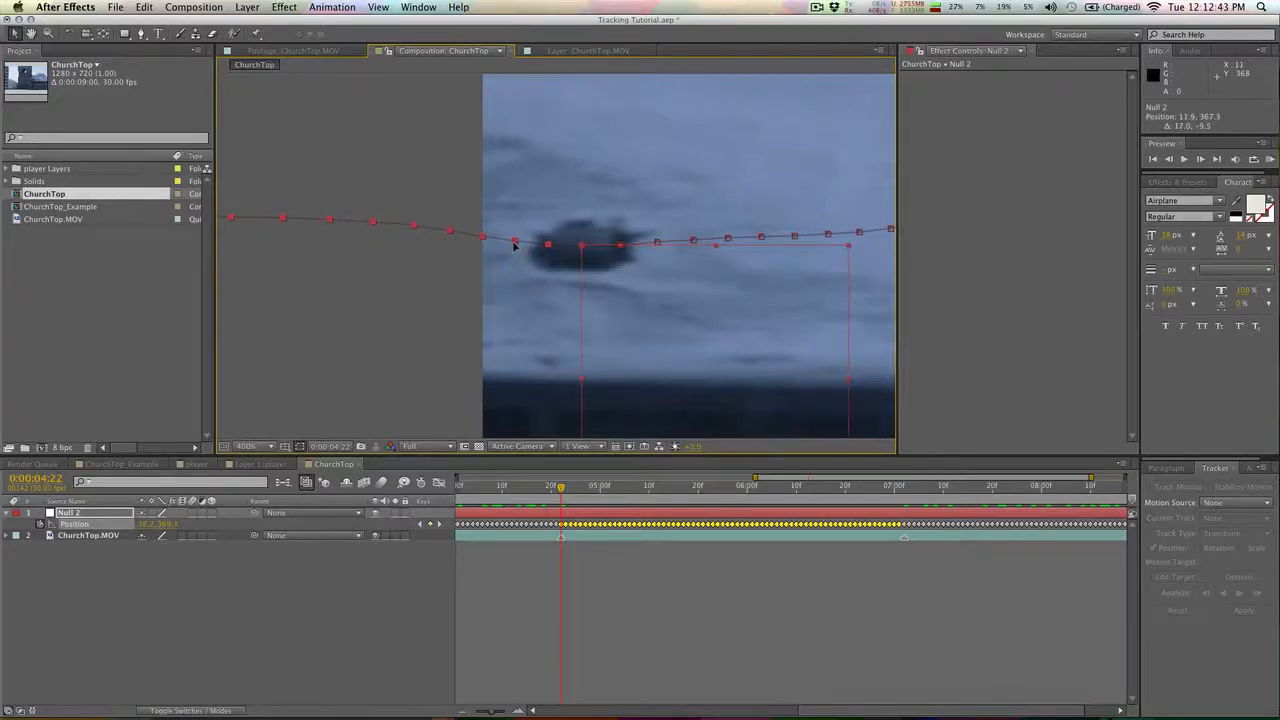
mouse_move(493, 255)
mouse_down()
mouse_move(443, 314)
mouse_move(449, 200)
mouse_move(517, 306)
mouse_move(503, 224)
mouse_move(510, 255)
mouse_move(500, 252)
mouse_move(512, 247)
mouse_up()
drag(561, 487, 600, 488)
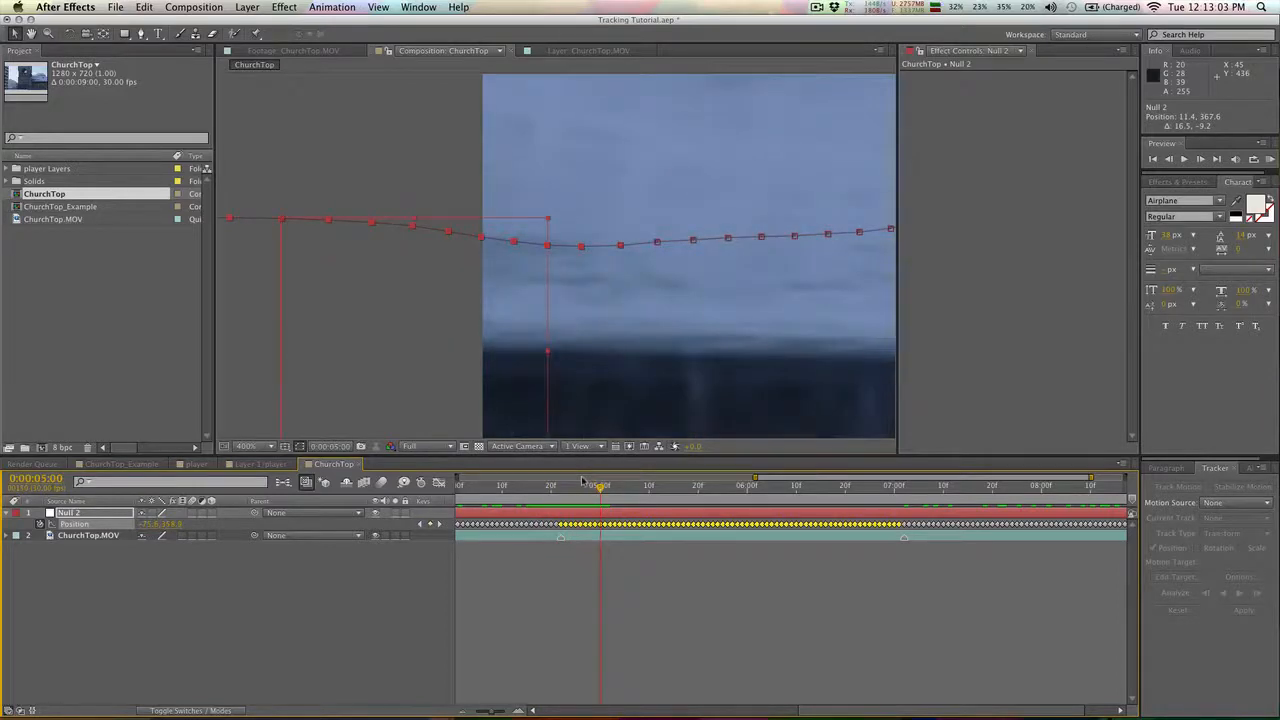
Go to 0:00:07:02 and select all of Null 2's Position keyframes from there to the clip's end
scroll(707, 262, down, 8)
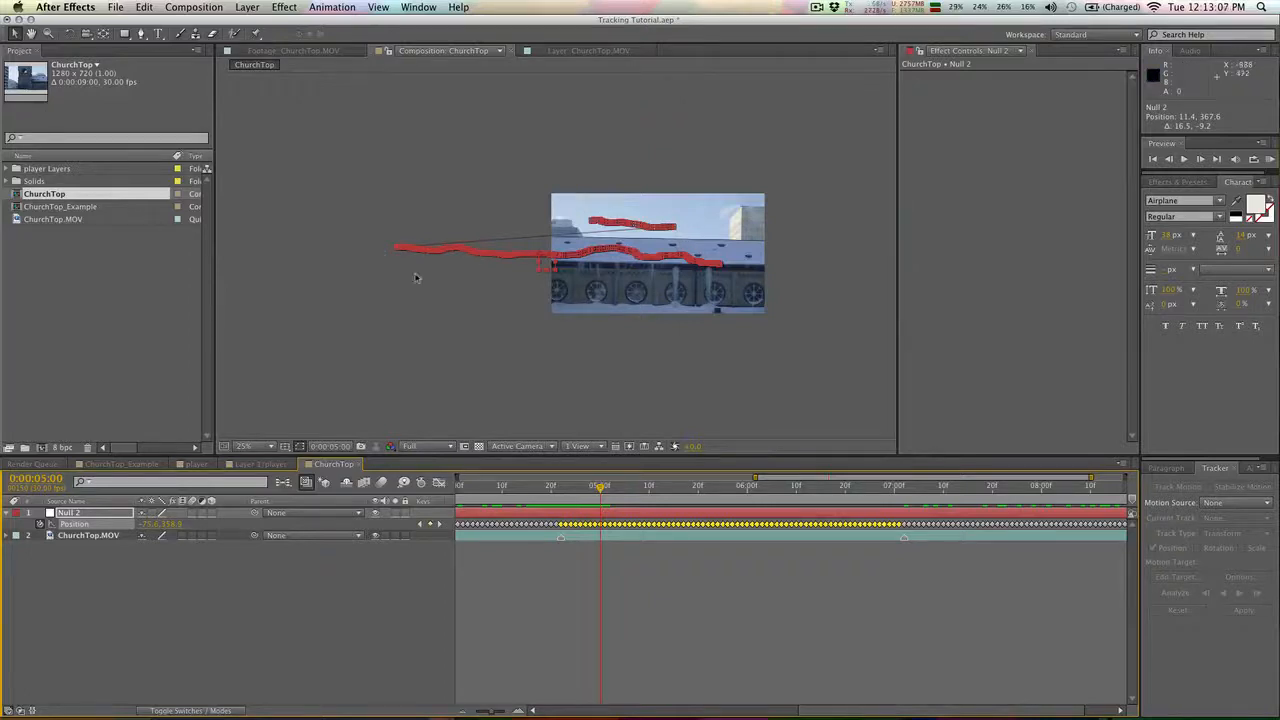
click(896, 601)
click(902, 489)
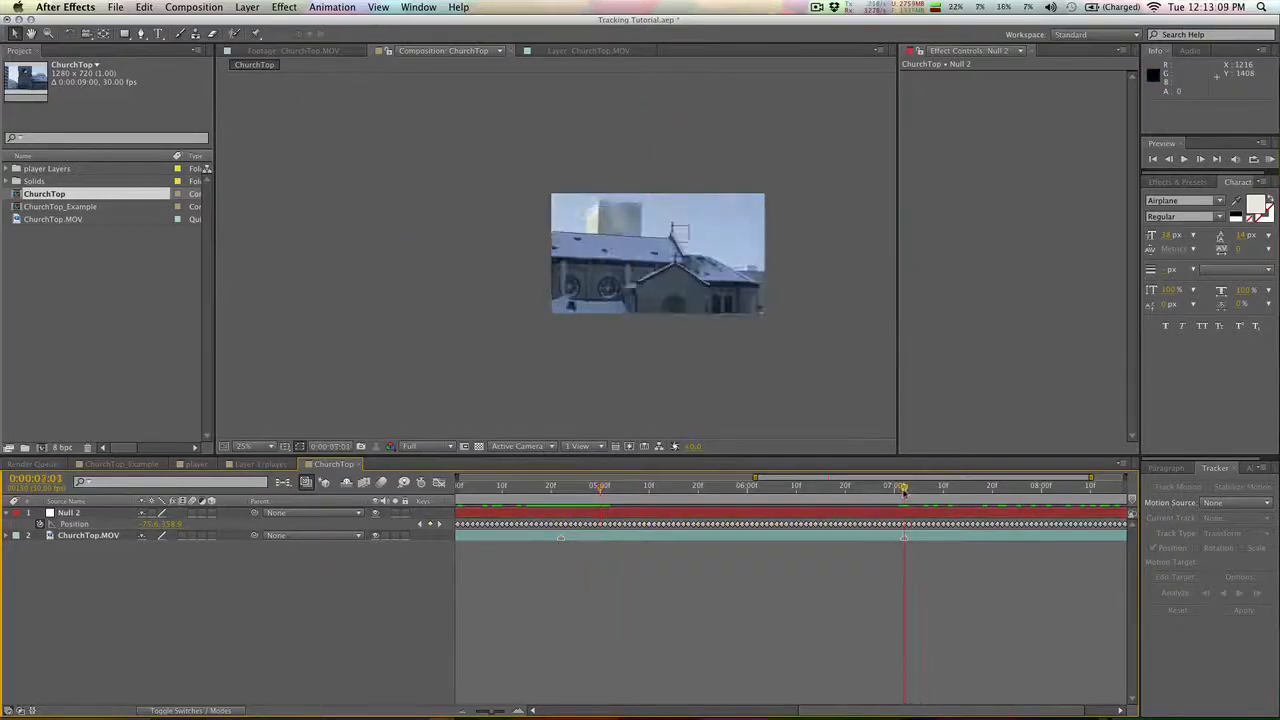
key(space)
drag(1116, 566, 947, 593)
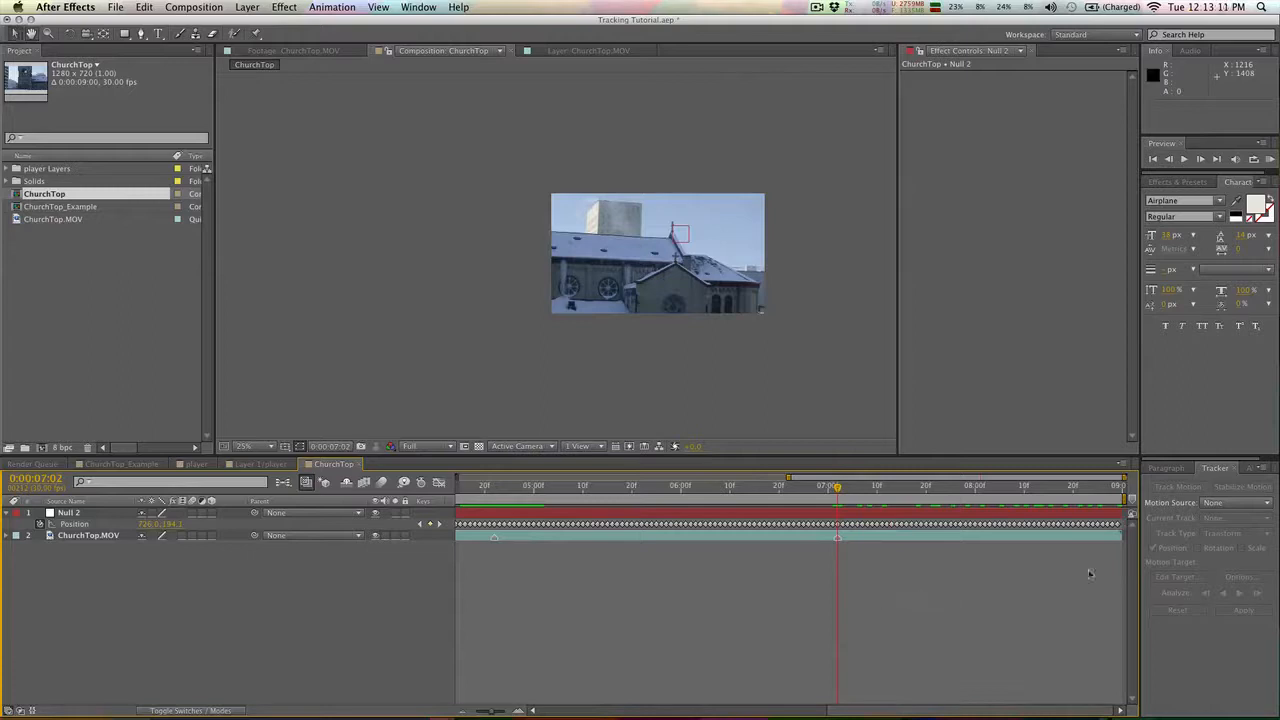
drag(1124, 568, 841, 510)
Move the last path segment about 1696 px left and 120 px down, towards the off-frame end of the second segment
key(period)
key(period)
key(period)
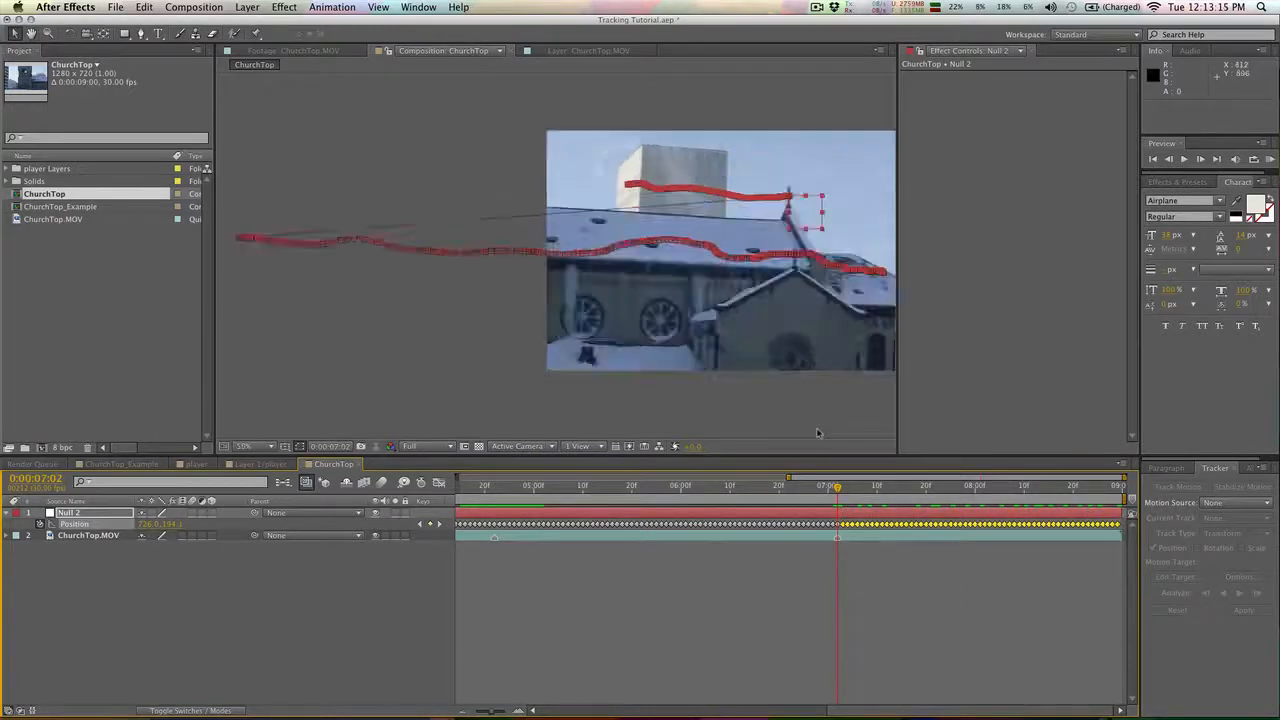
key(space)
drag(767, 142, 303, 250)
drag(742, 233, 350, 257)
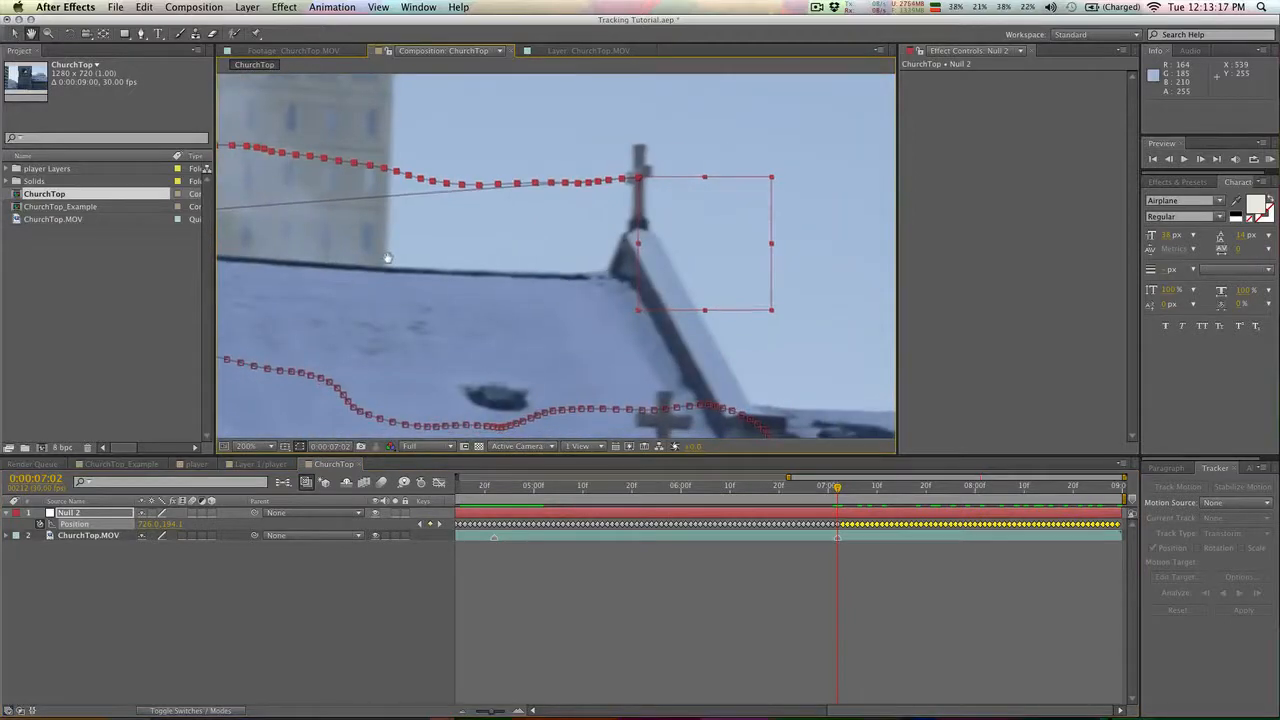
click(838, 524)
key(space)
drag(456, 401, 966, 339)
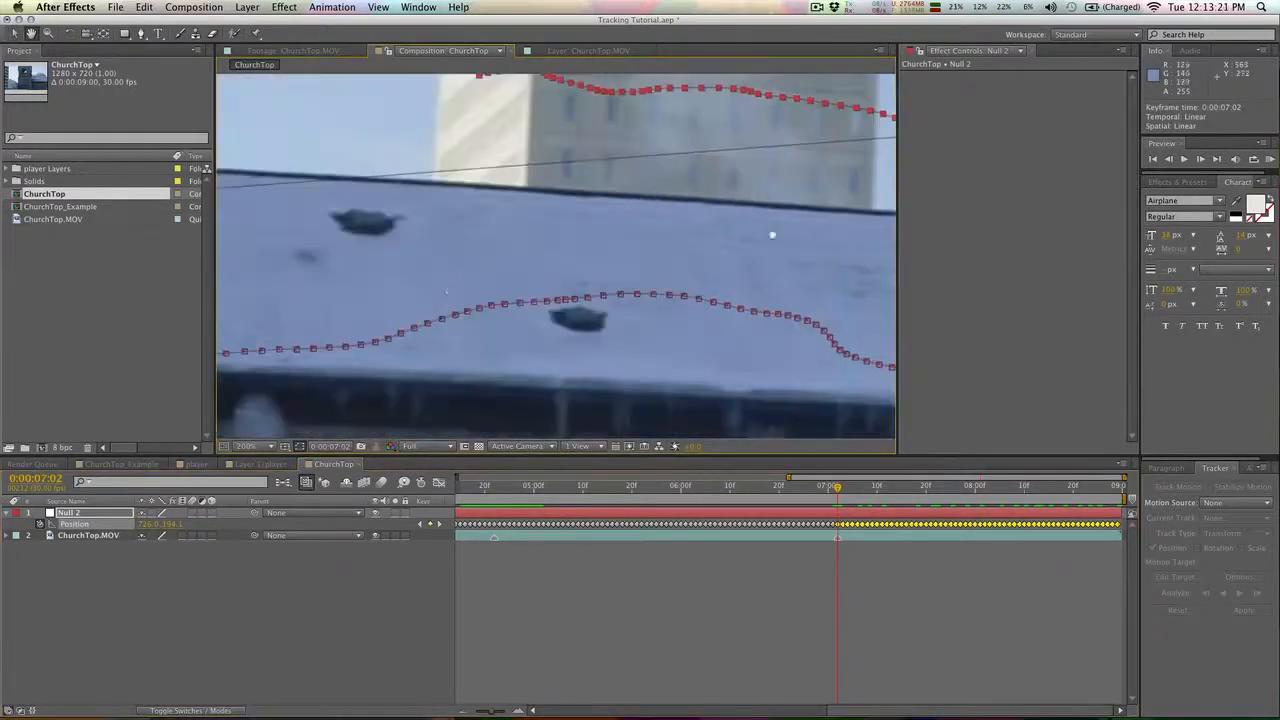
drag(460, 280, 936, 280)
drag(509, 280, 910, 298)
scroll(660, 292, down, 3)
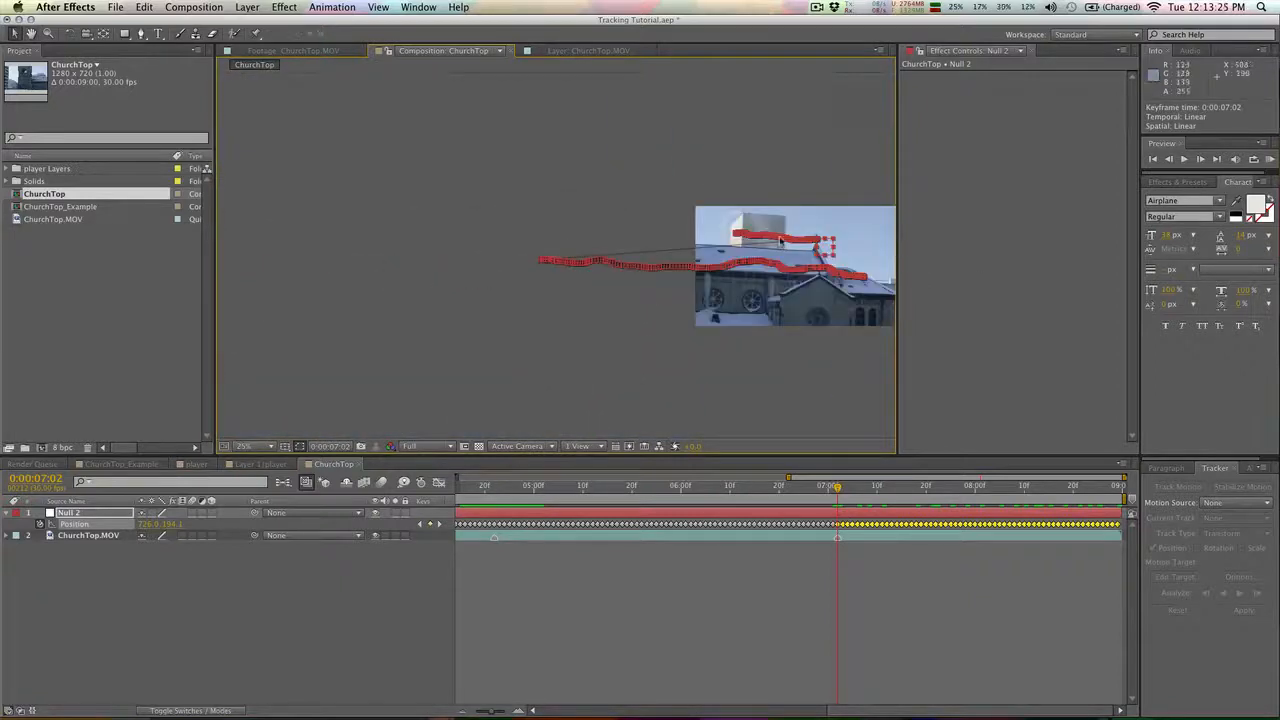
drag(788, 244, 481, 247)
Fine-align the last segment's start with the second segment's end so the path forms one continuous curve
scroll(481, 246, up, 5)
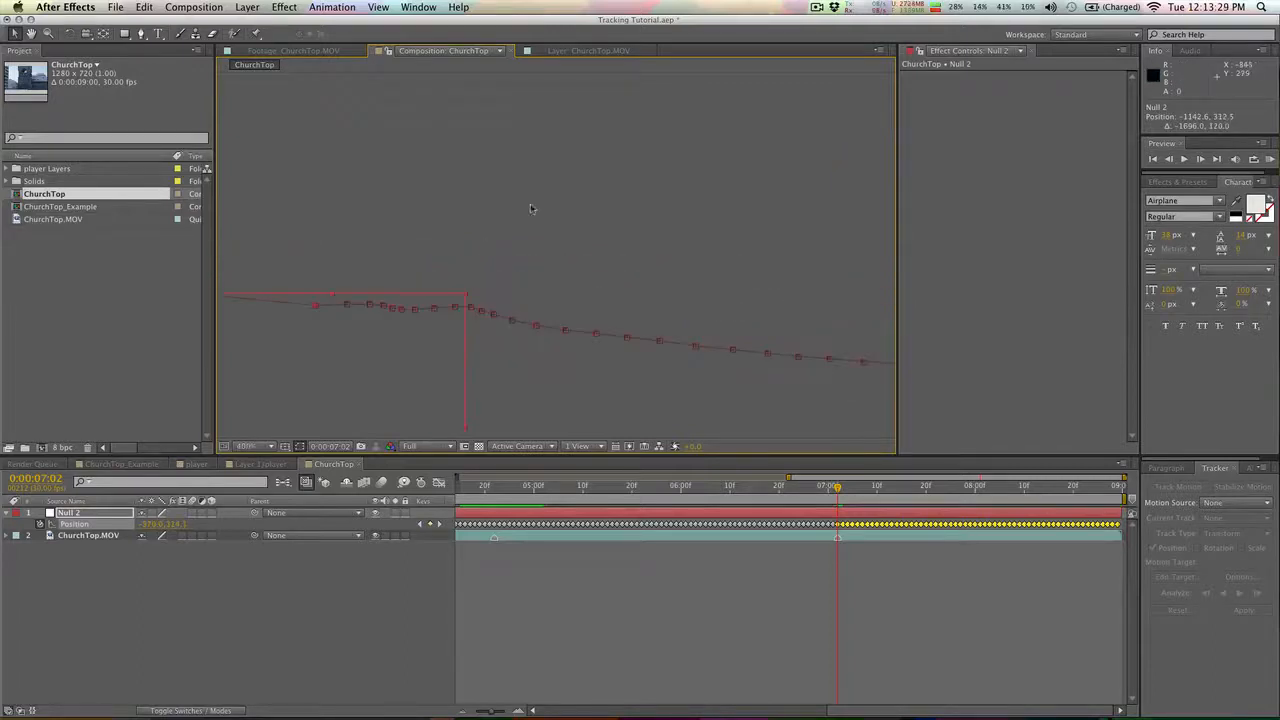
drag(410, 320, 730, 308)
drag(489, 287, 574, 194)
drag(478, 326, 569, 300)
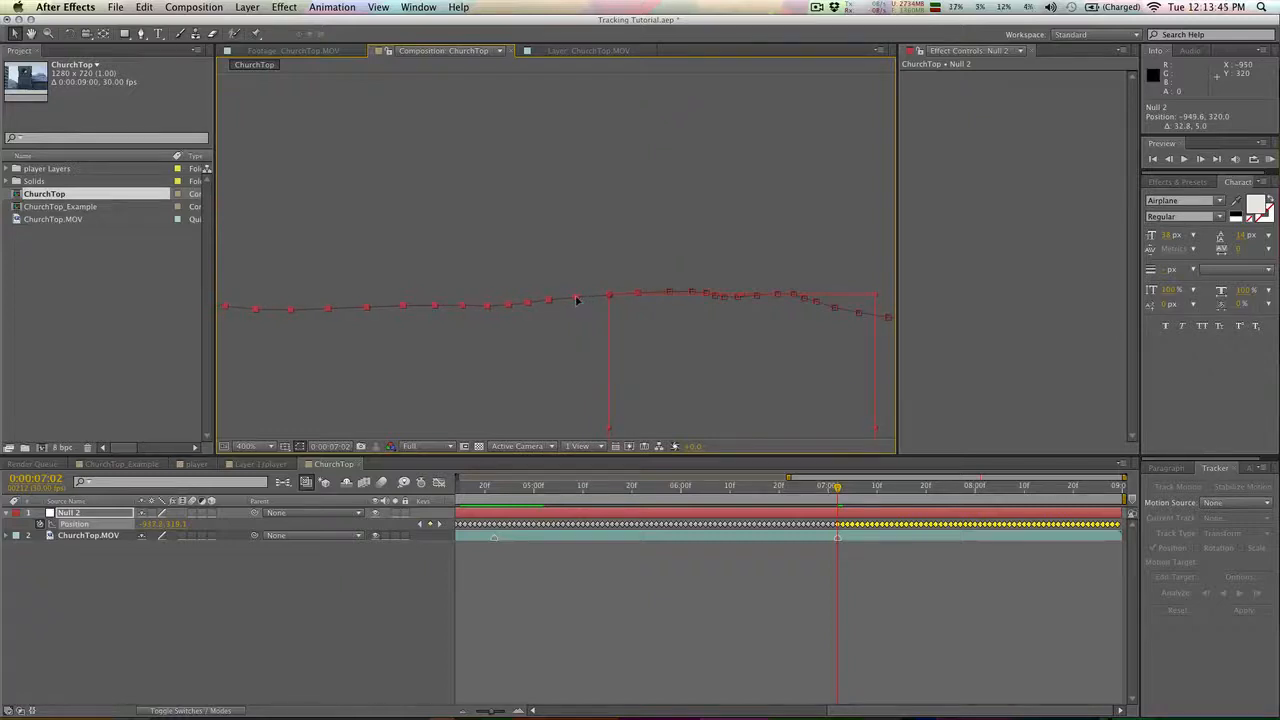
click(613, 296)
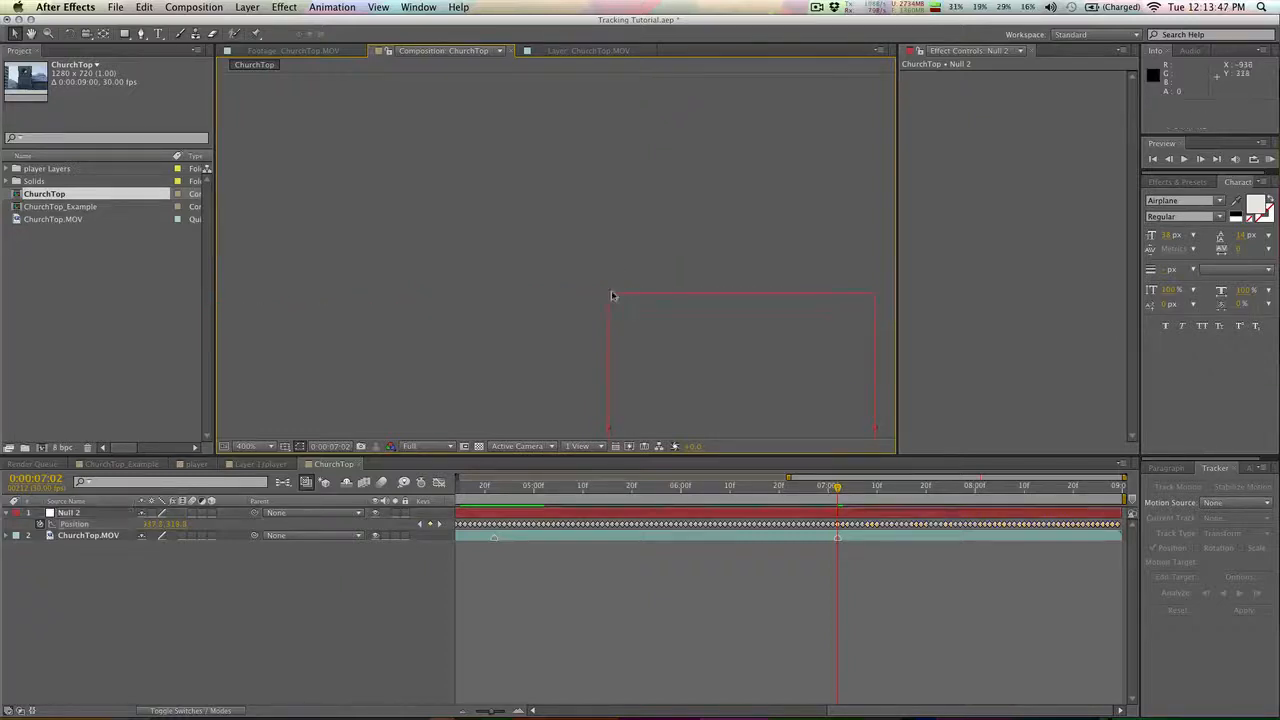
click(595, 293)
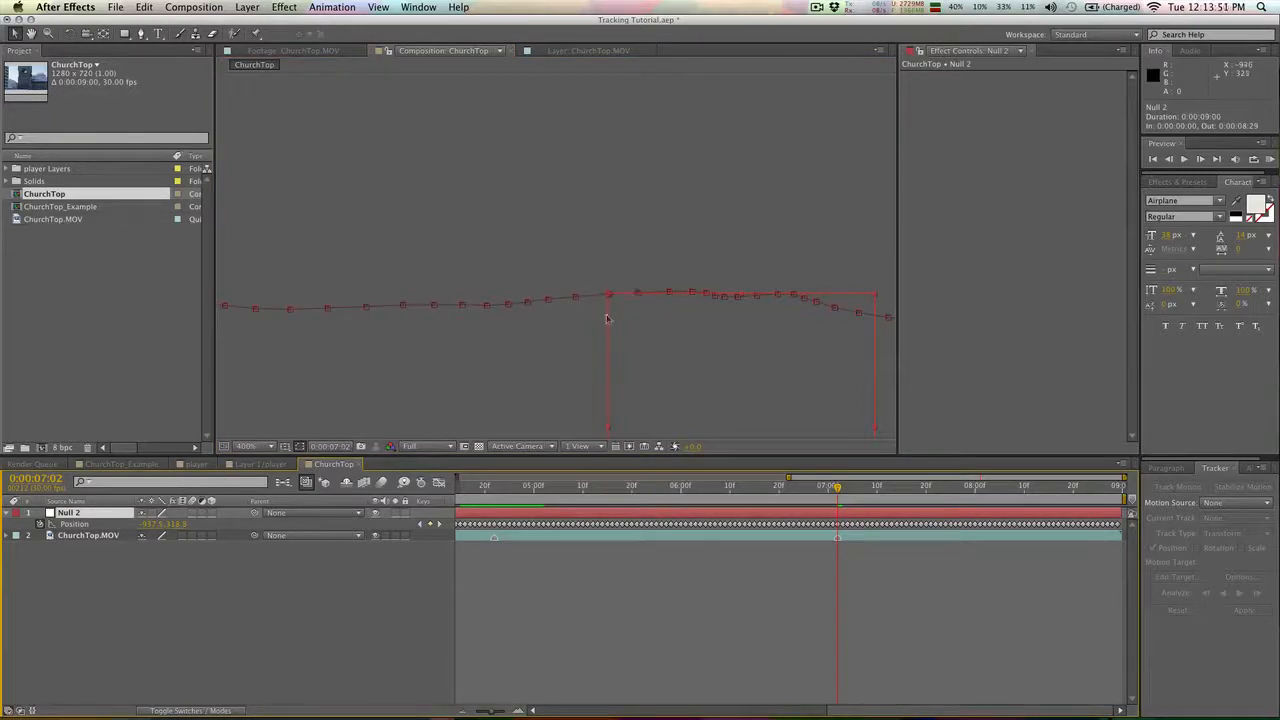
Examine the joined motion path over the whole frame and scrub from the clip's start past the 0:00:04:22 marker
key(comma)
key(comma)
key(comma)
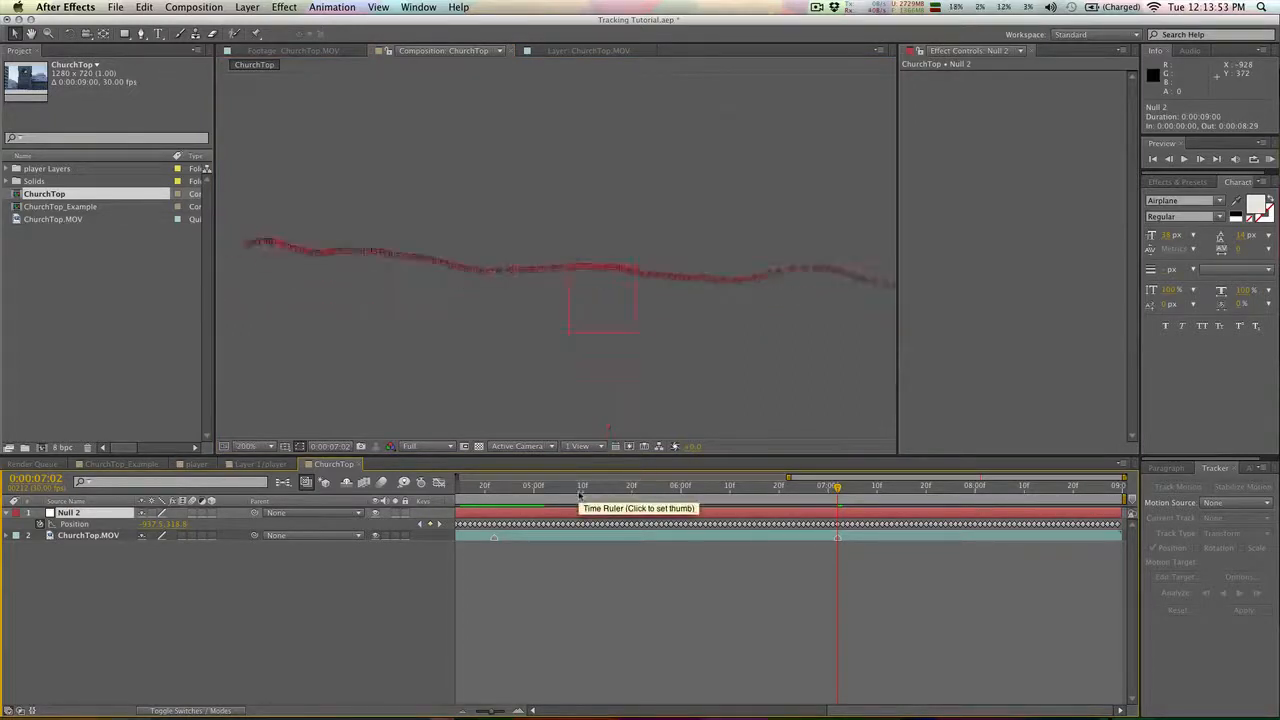
drag(782, 268, 330, 250)
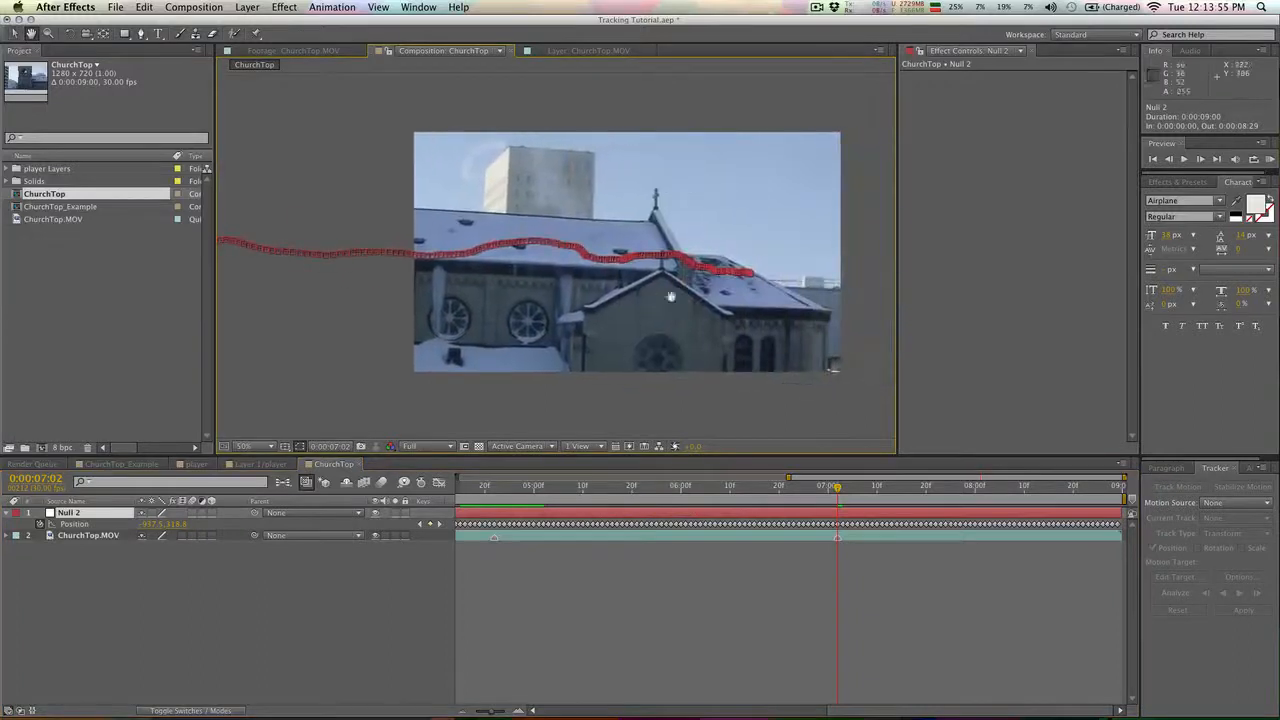
click(768, 490)
drag(768, 490, 336, 472)
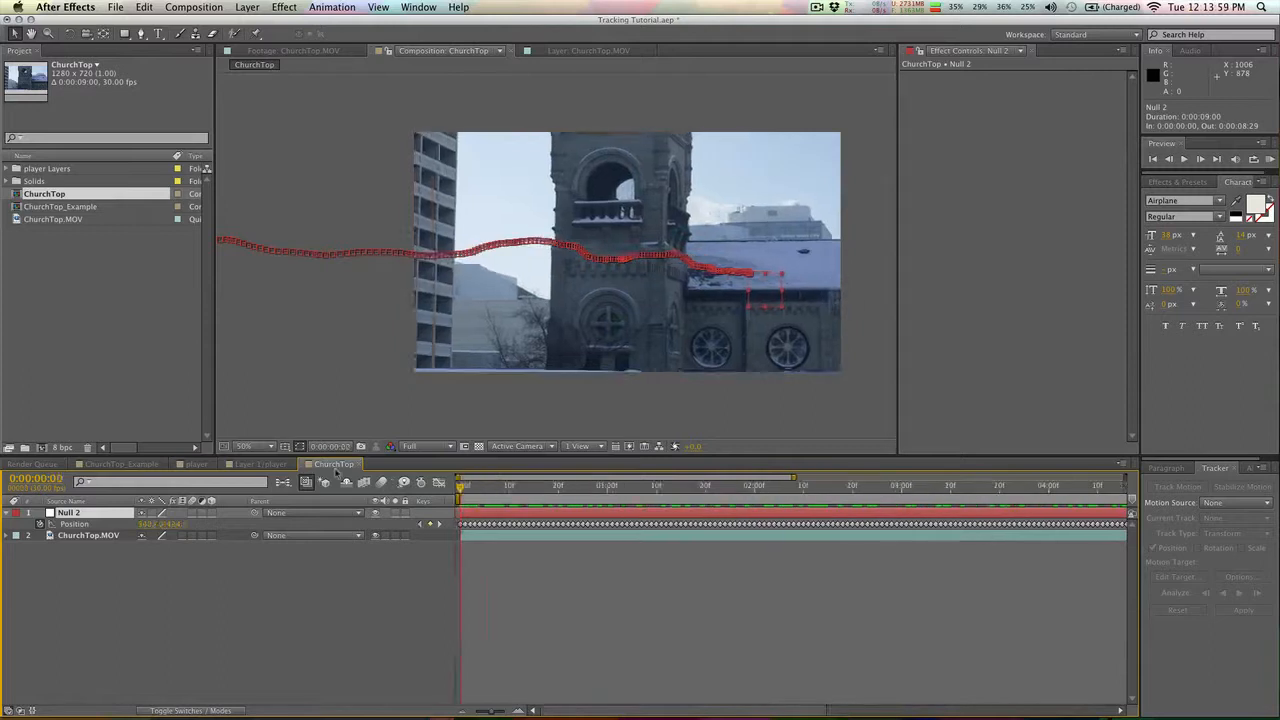
key(comma)
key(comma)
key(period)
key(period)
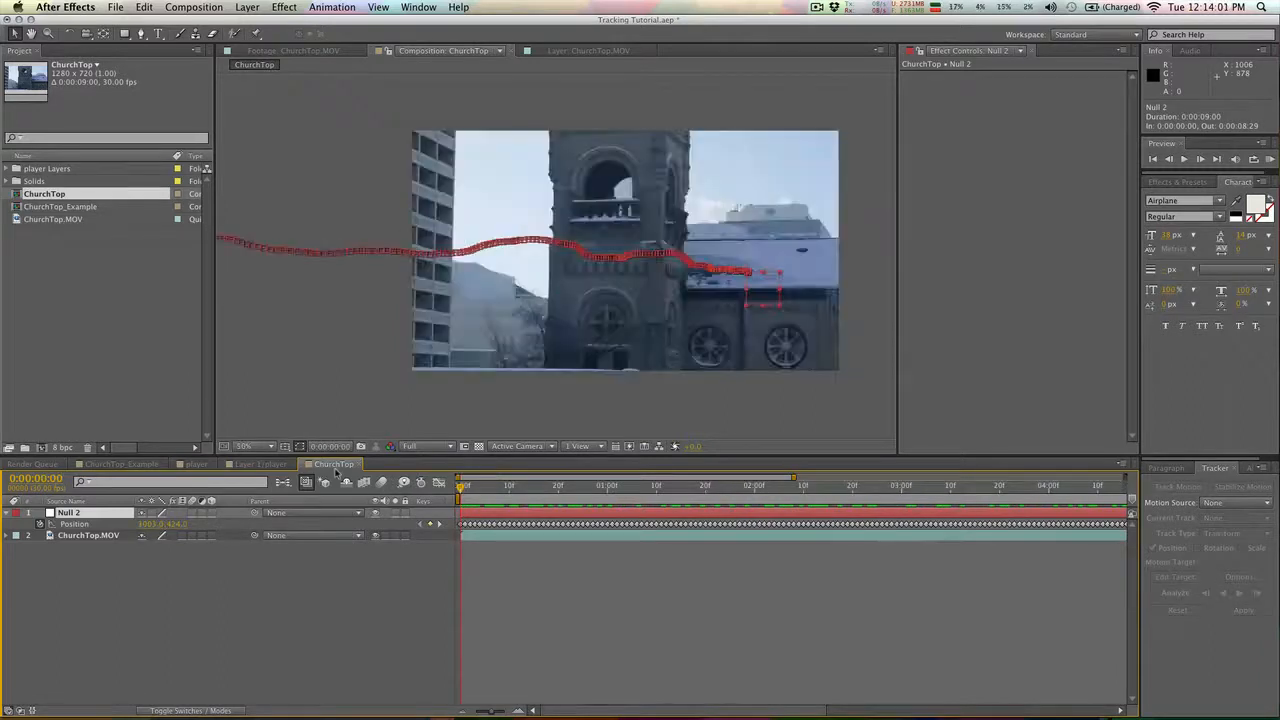
drag(698, 287, 626, 295)
drag(462, 487, 1089, 490)
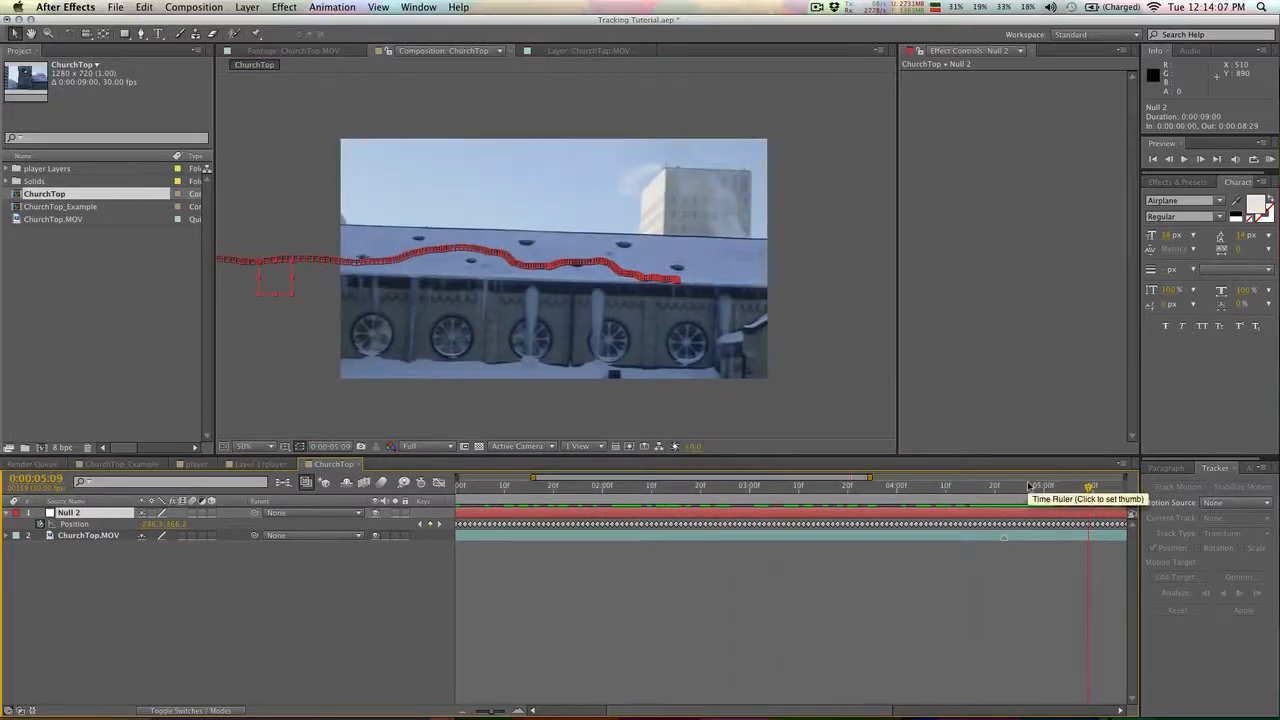
Show the comp's full duration in the timeline, scrub through the null's motion, and return to 0:00:00:00
key(minus)
key(minus)
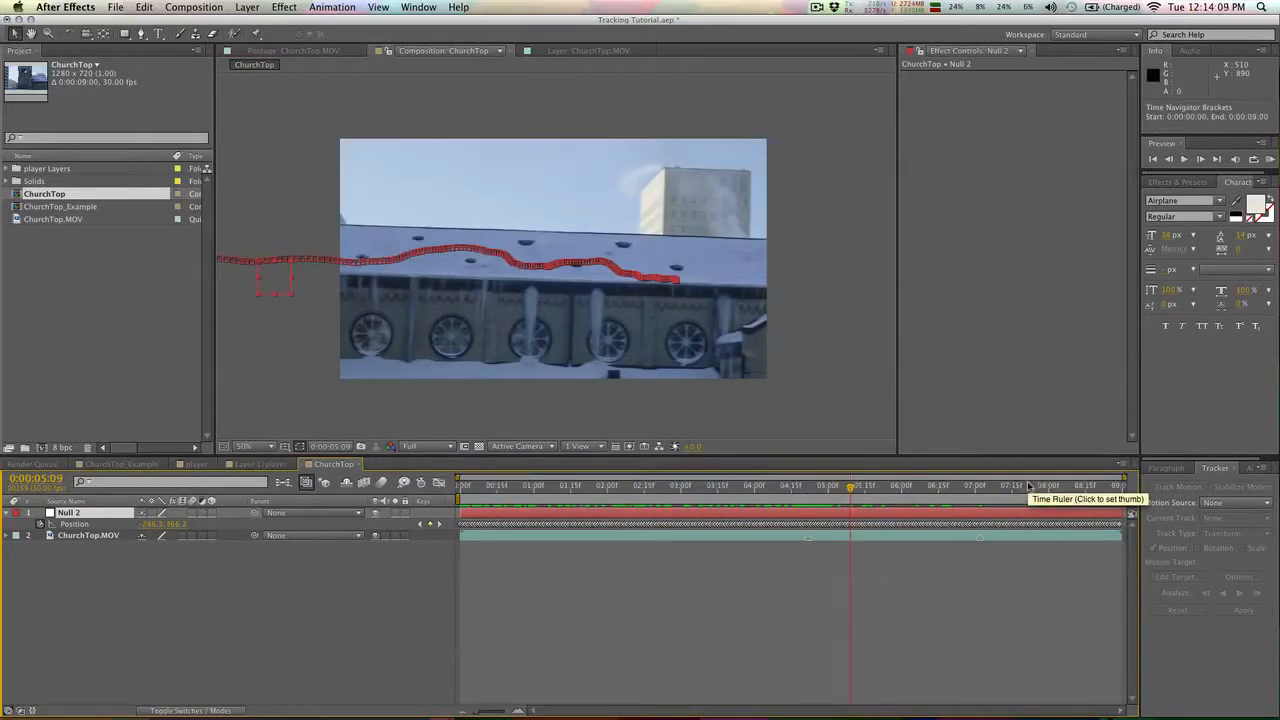
drag(1028, 486, 1007, 487)
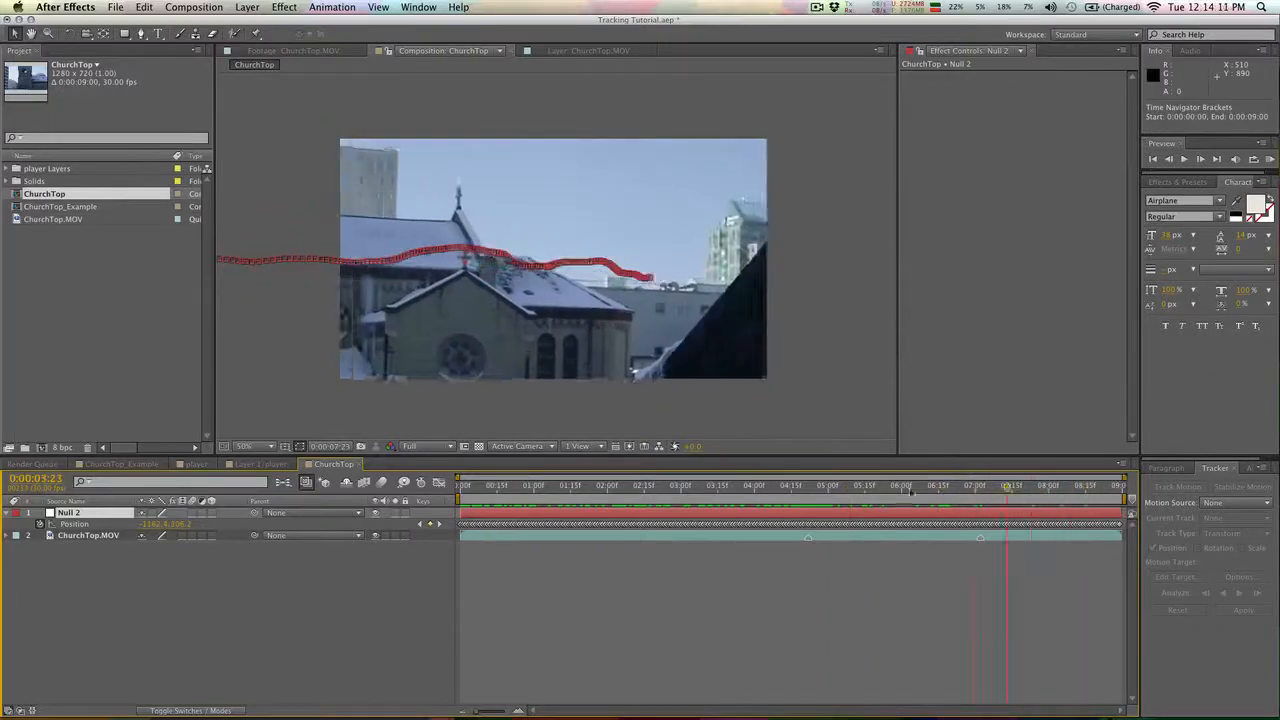
drag(910, 490, 445, 503)
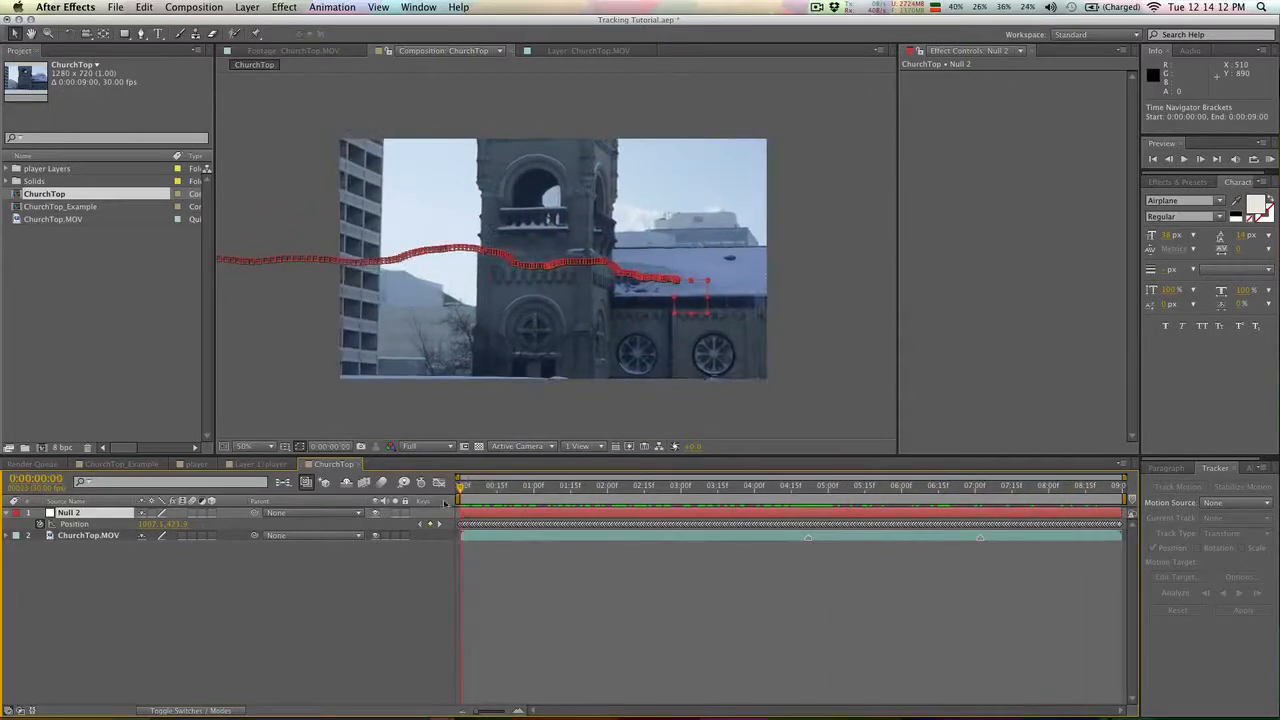
Create a black solid layer 4000 px wide and 1080 px high with square pixels
click(245, 8)
mouse_move(260, 23)
click(475, 40)
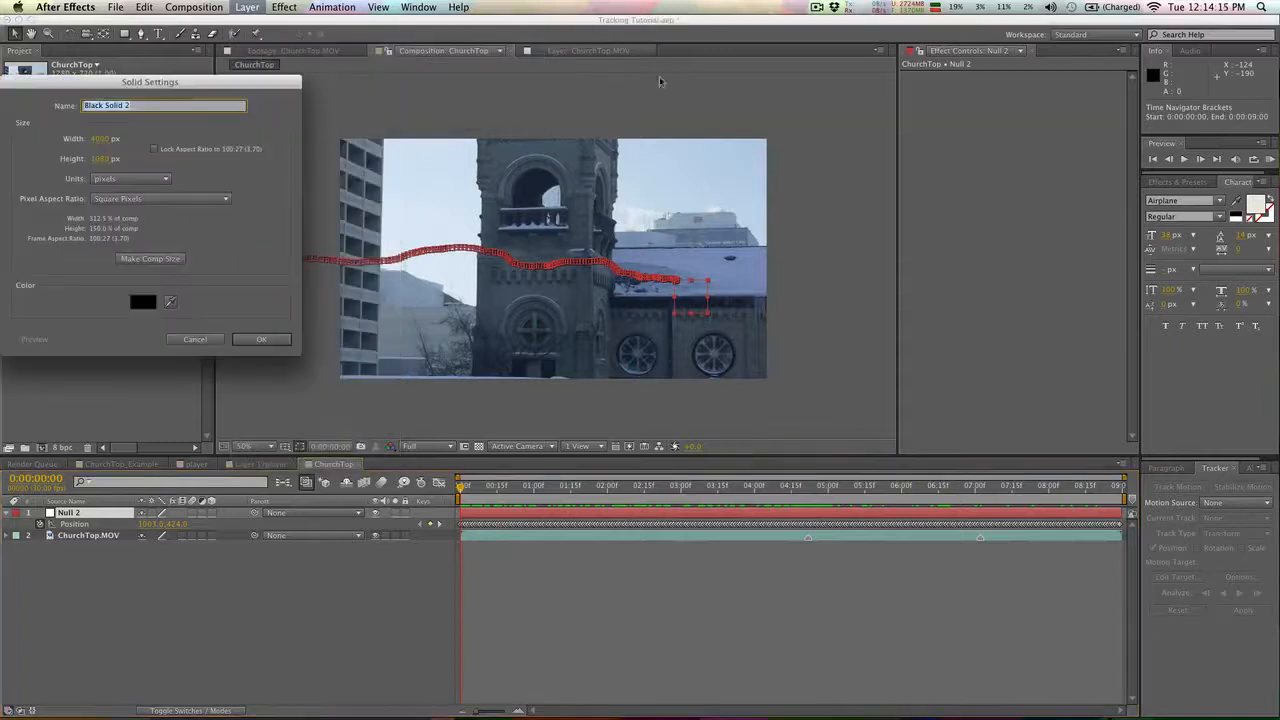
click(276, 339)
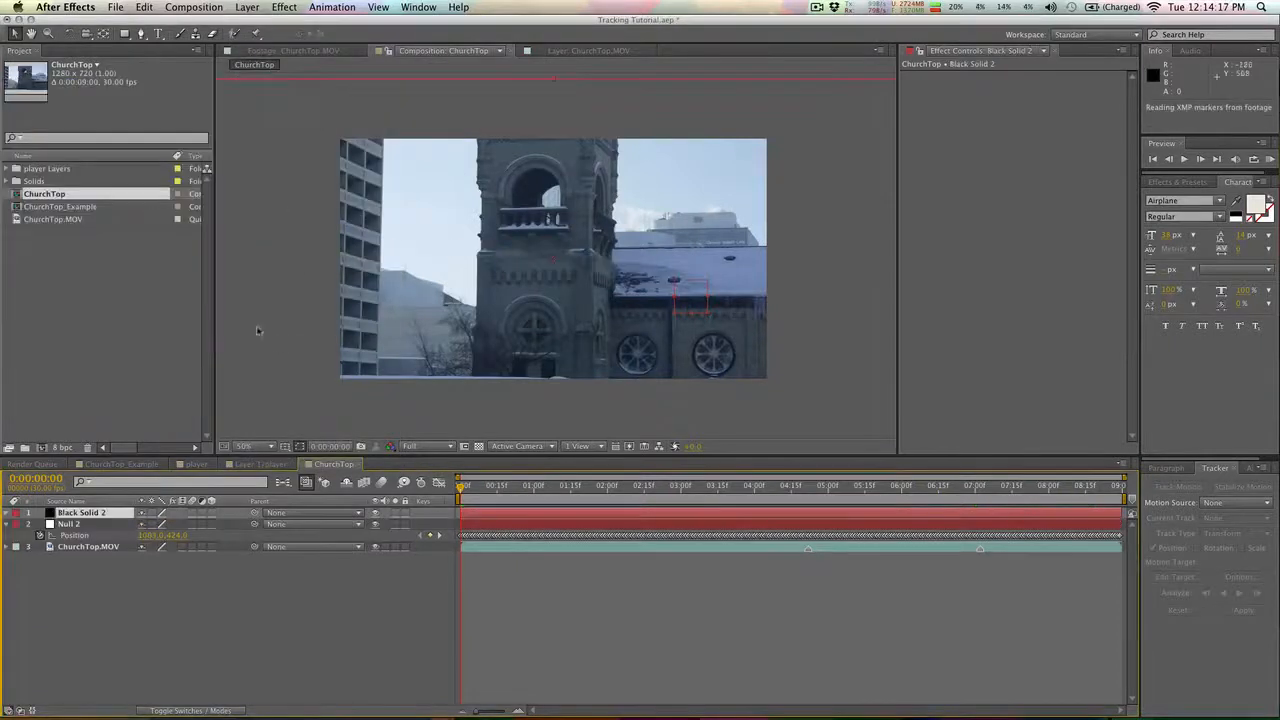
Check the wide solid's extent beyond the frame and apply the Trapcode Particular effect to it
key(comma)
key(comma)
key(comma)
key(comma)
key(comma)
key(comma)
key(period)
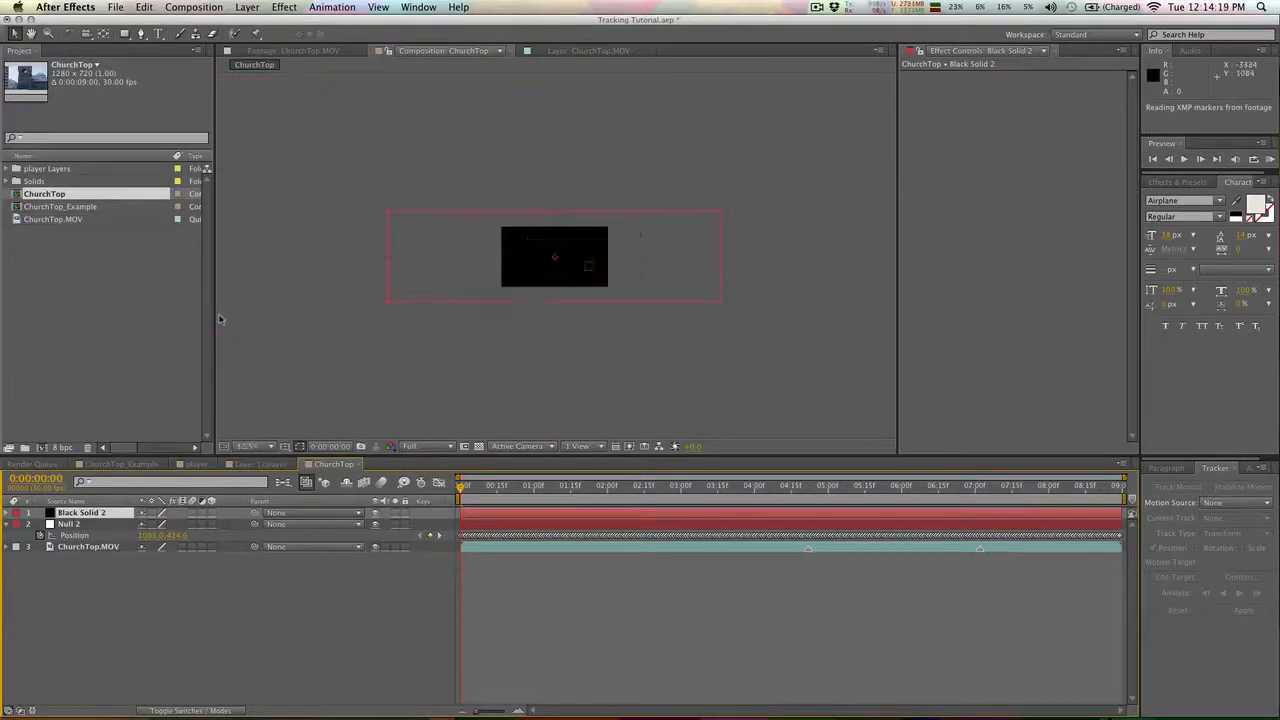
click(290, 8)
mouse_move(365, 428)
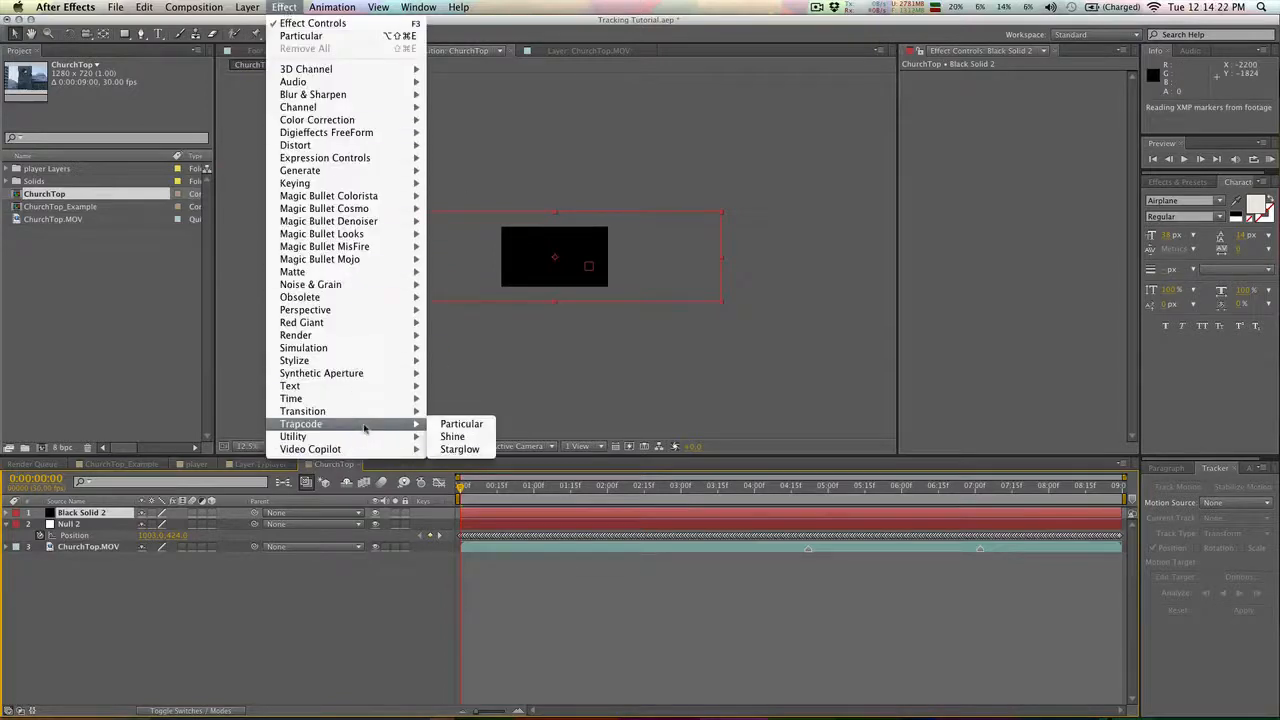
click(458, 424)
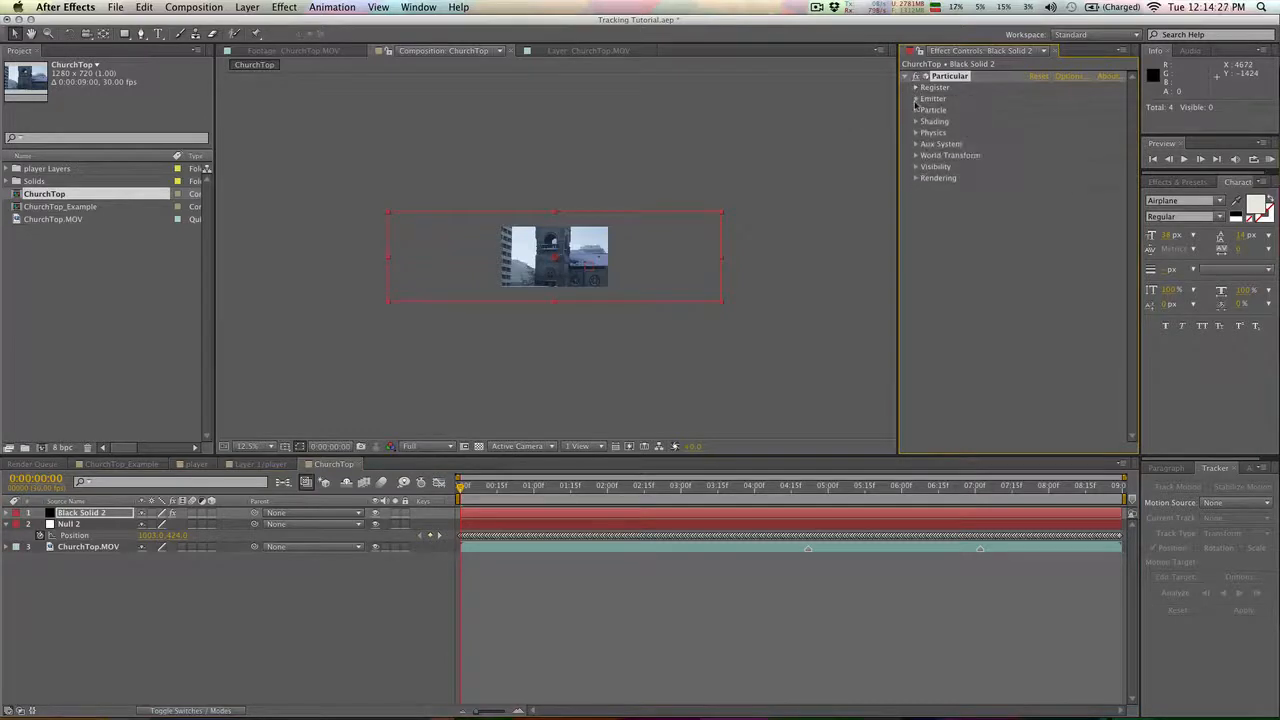
Set the Particular emitter's Particles/sec to 520 and preview the particles up to 0:00:02:17
click(915, 99)
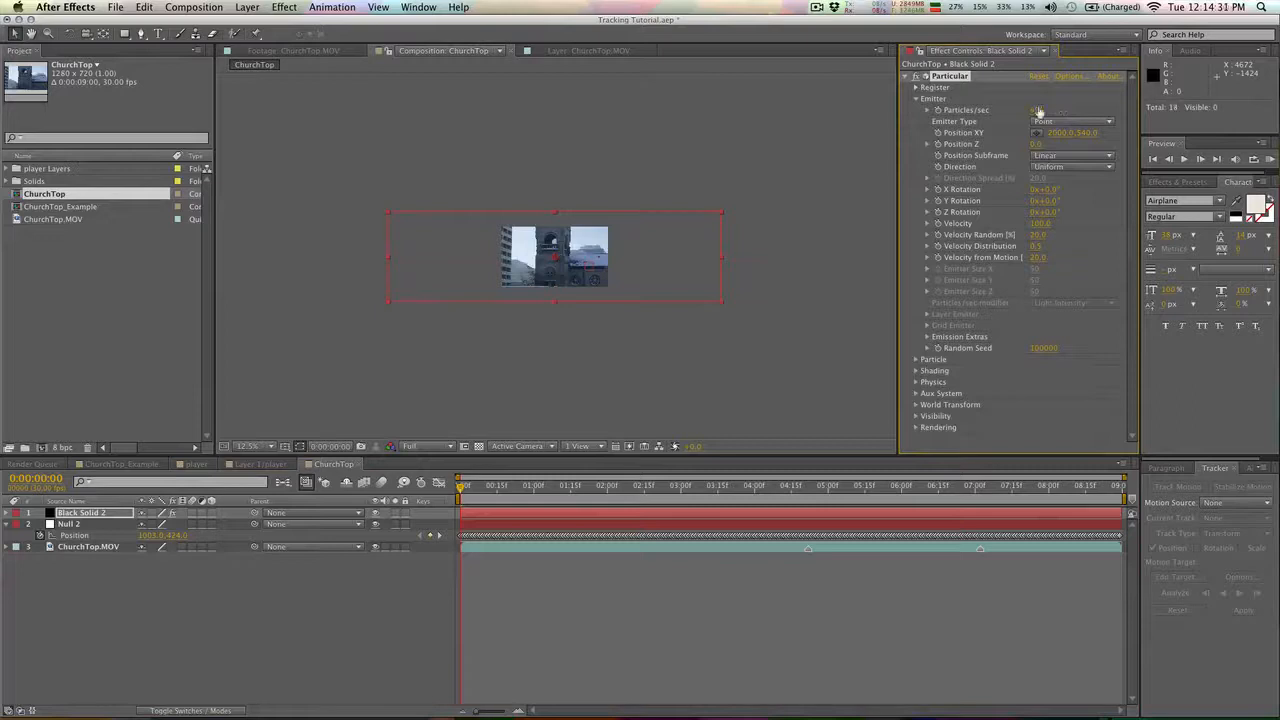
key(period)
key(period)
key(period)
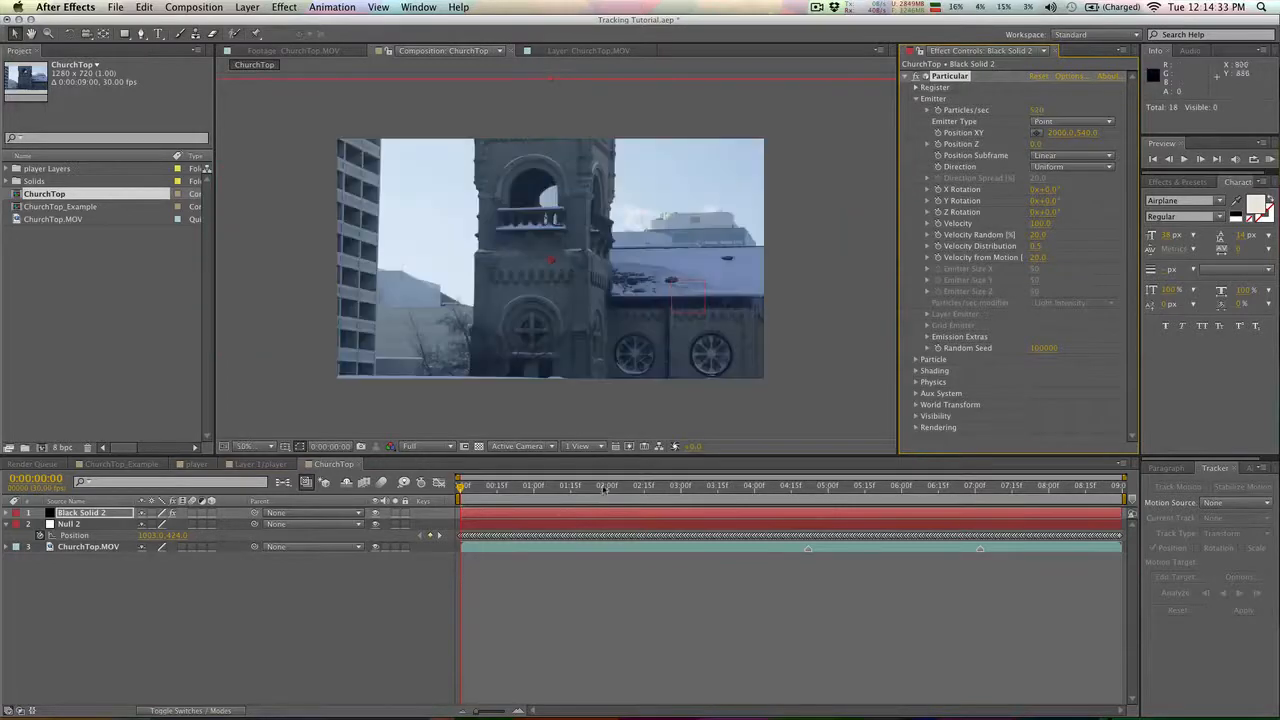
key(space)
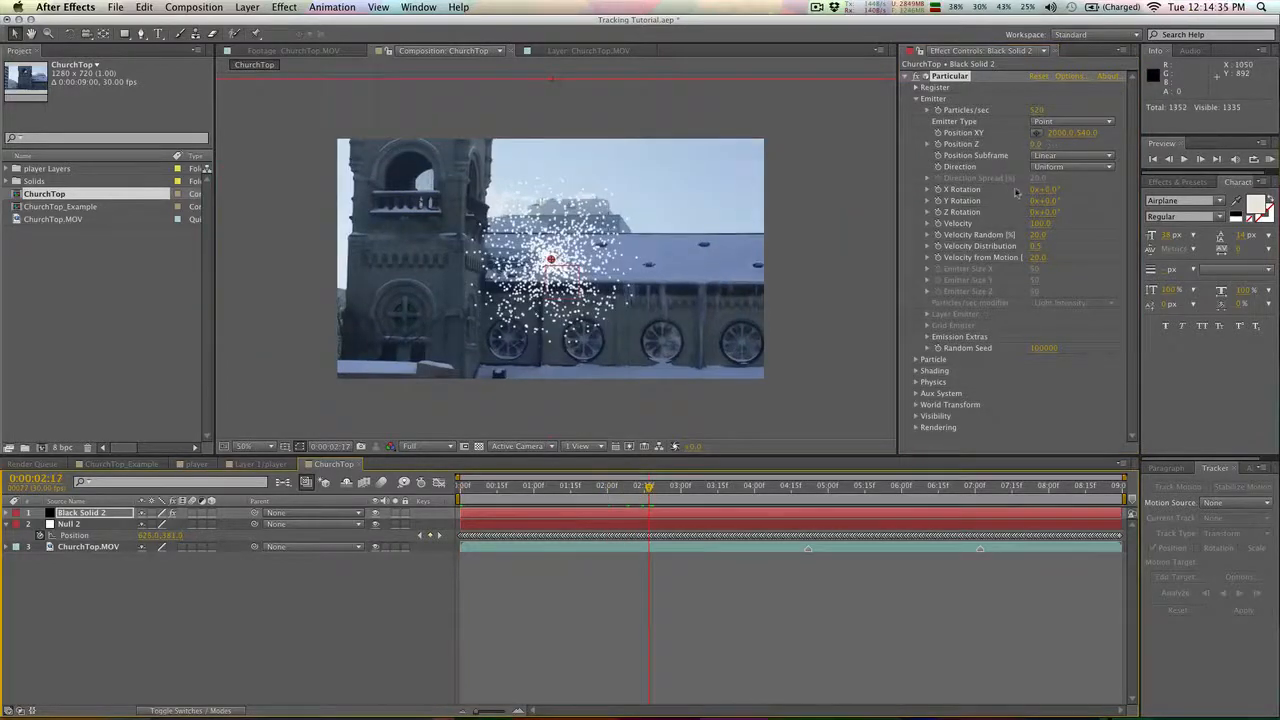
Change the emitter type to Box, with Emitter Size X 3000 and Emitter Size Y 0
click(1065, 121)
click(1060, 163)
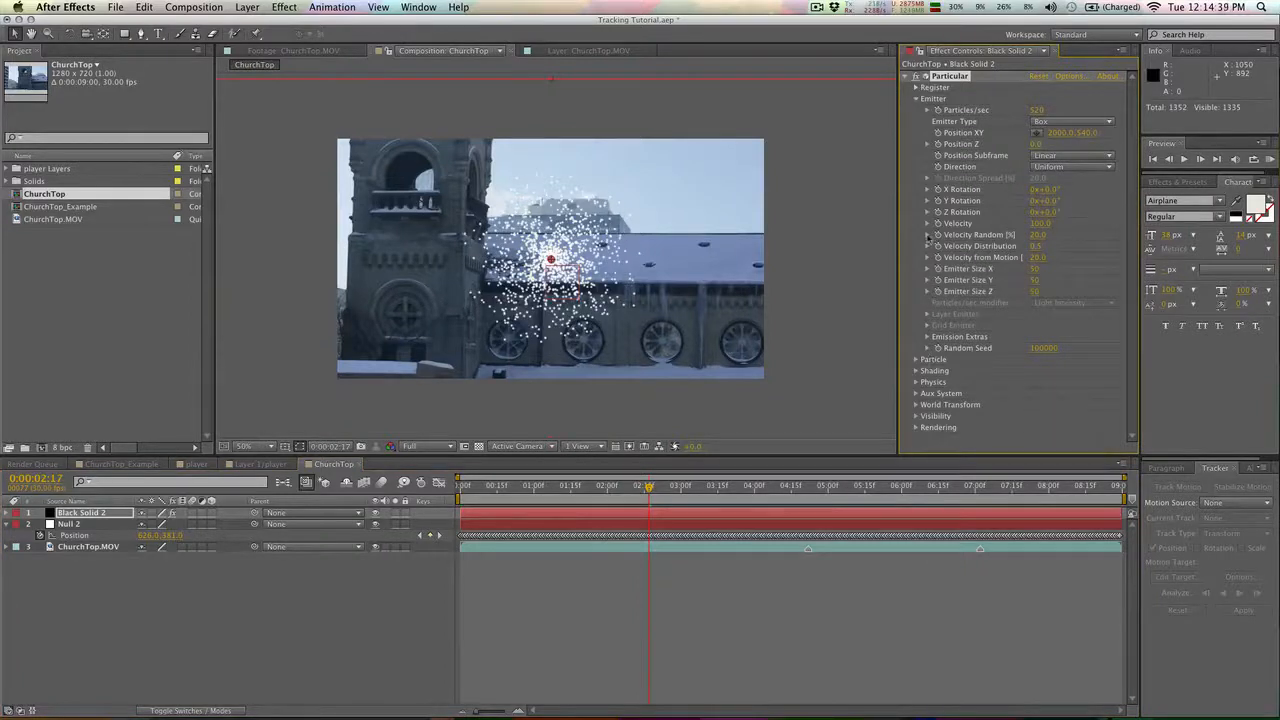
drag(1083, 266, 1250, 268)
click(1040, 258)
click(1035, 269)
click(1035, 269)
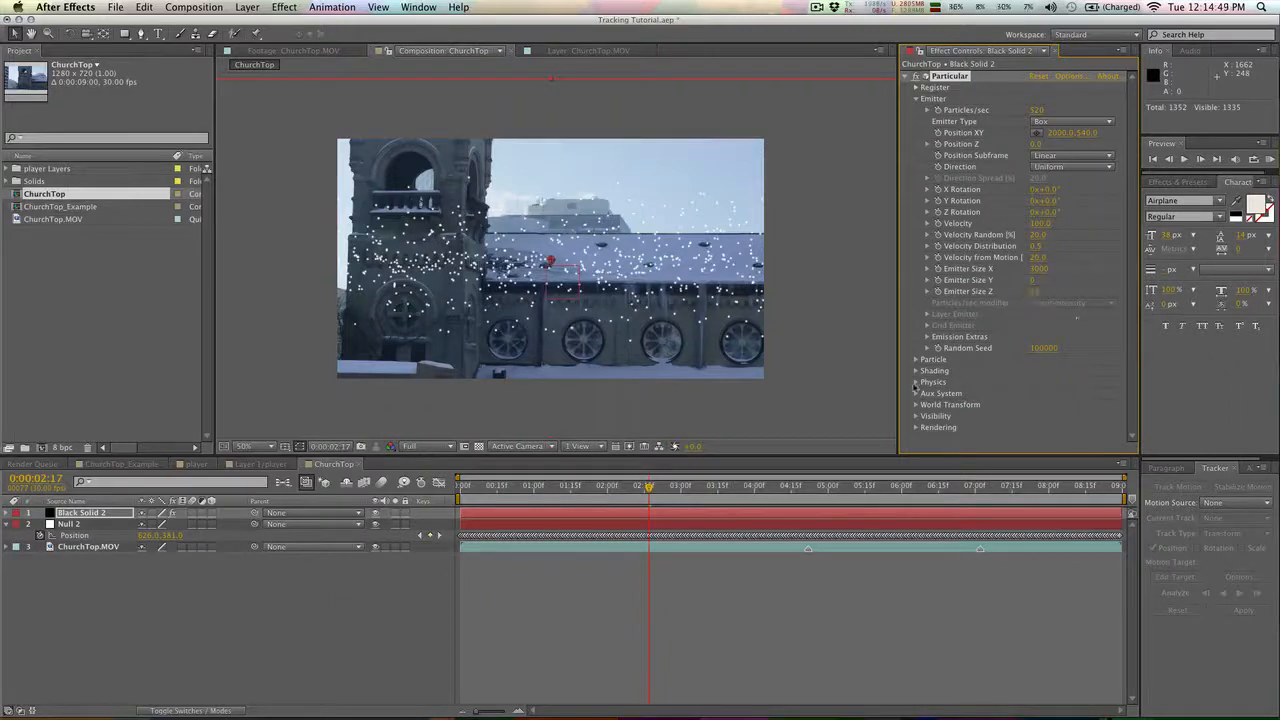
Set the particles' Gravity to 110 in the physics settings and raise Particles/sec to 590
click(915, 382)
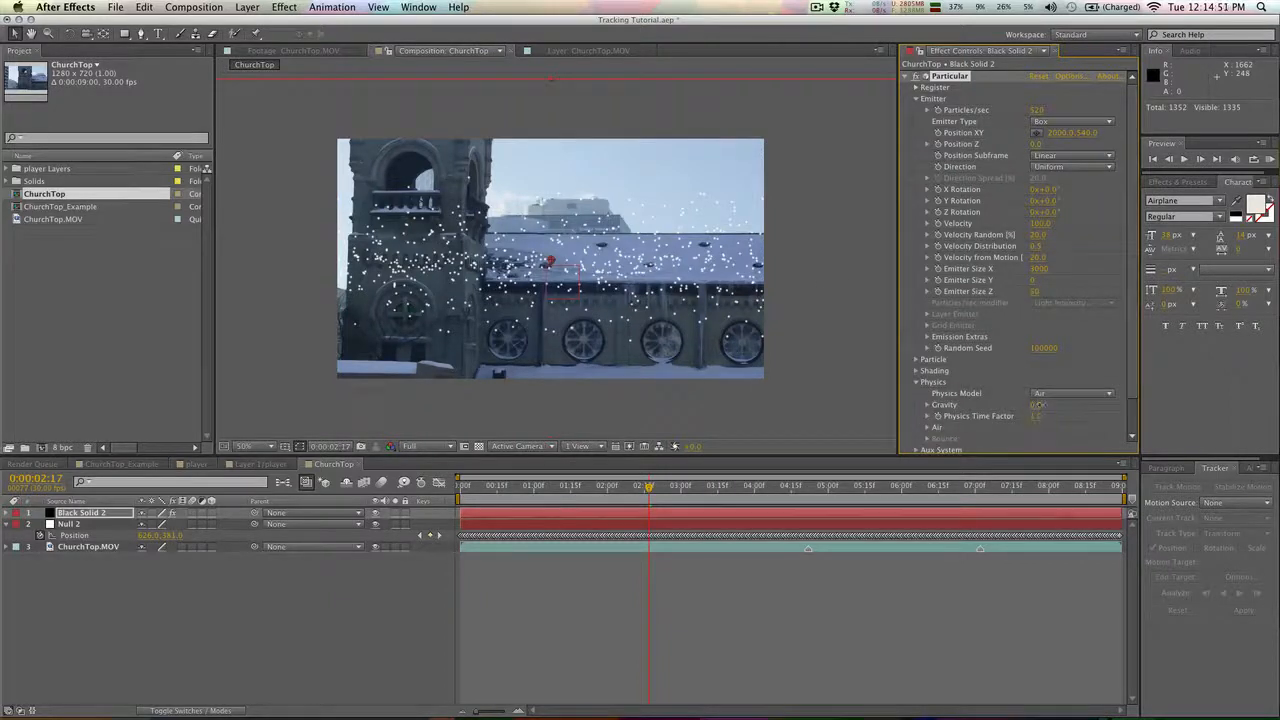
drag(1040, 405, 1054, 405)
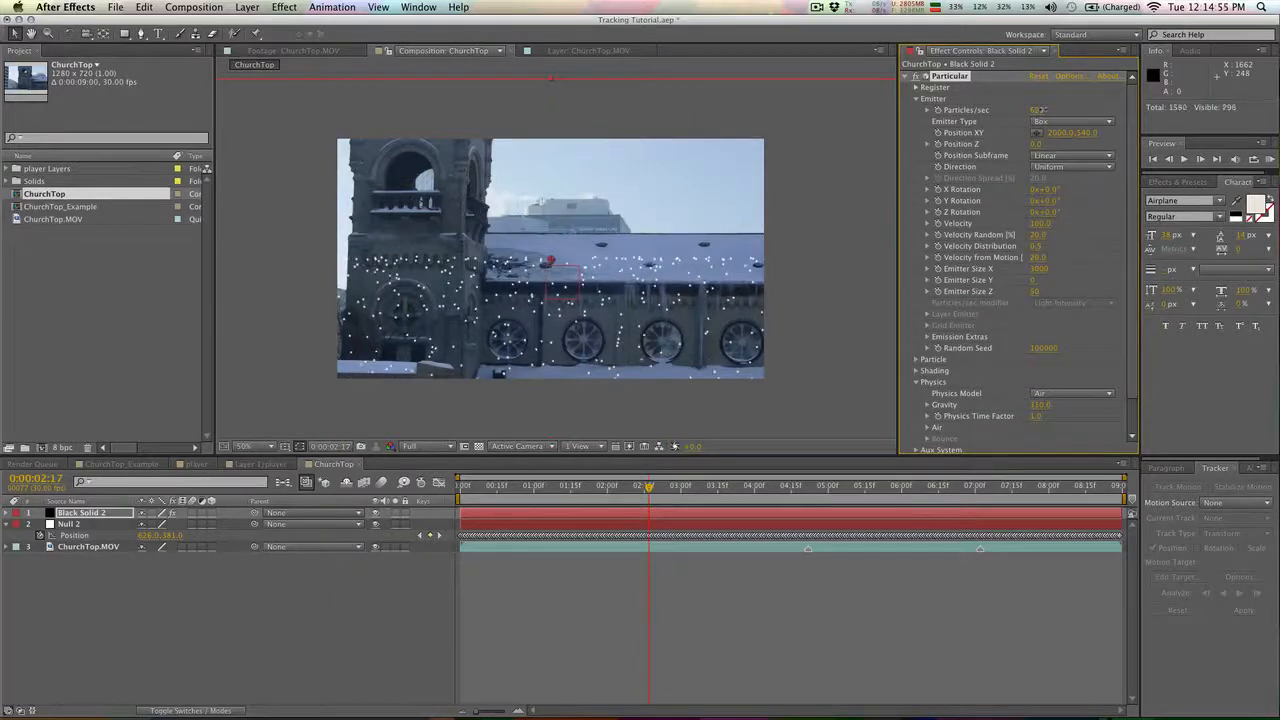
scroll(935, 345, down, 2)
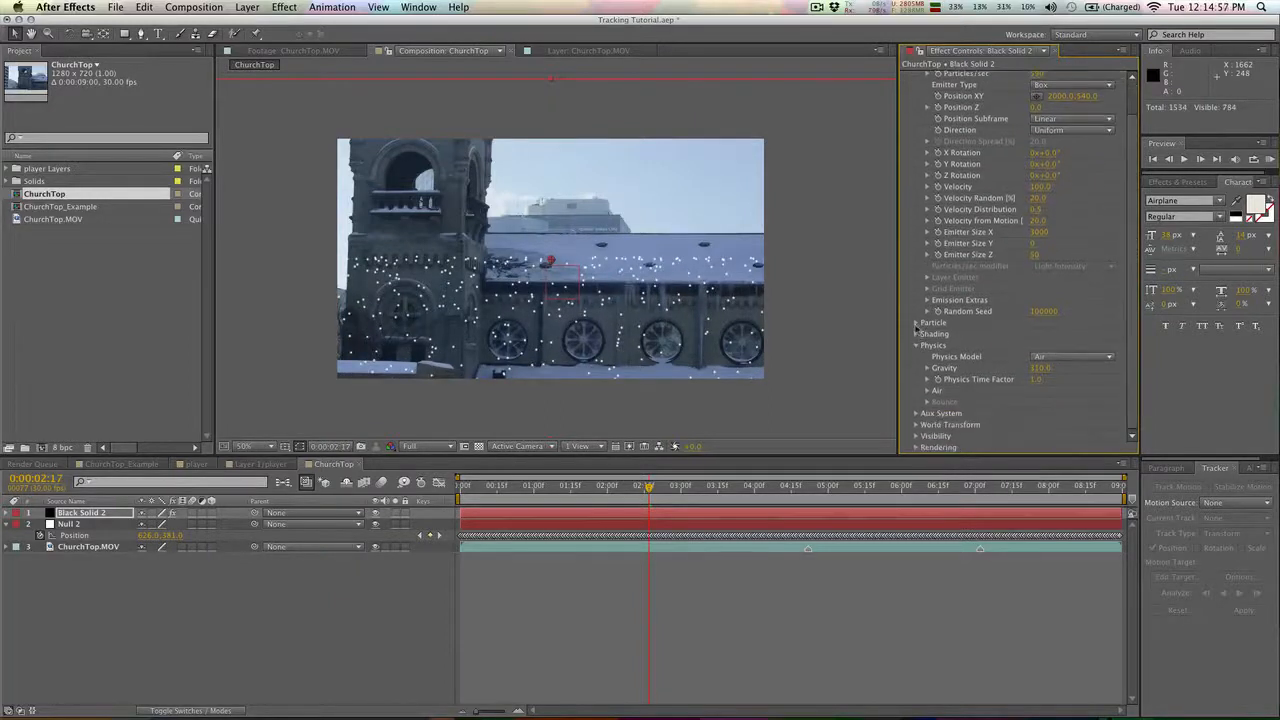
Change the particle type to Cloudlet, with Size 4.0 and Size Random about 13%
click(916, 323)
scroll(1000, 350, down, 5)
click(1072, 255)
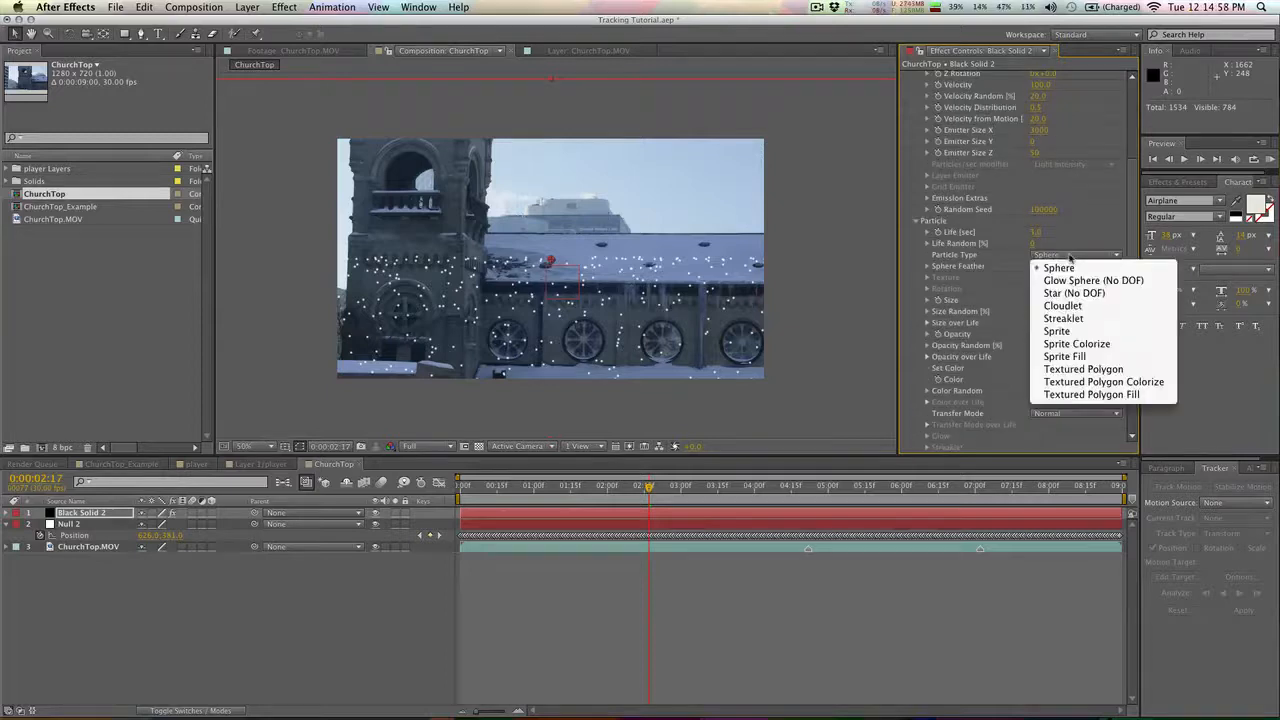
click(1086, 316)
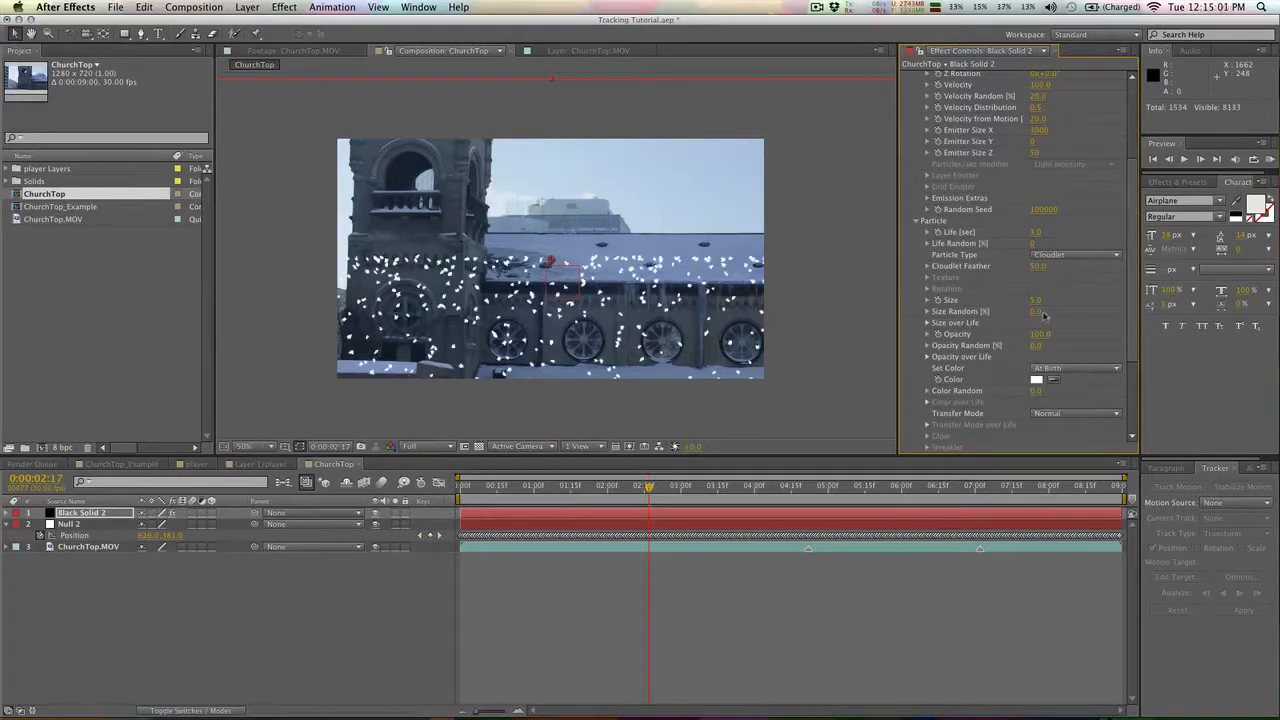
drag(1043, 314, 1079, 304)
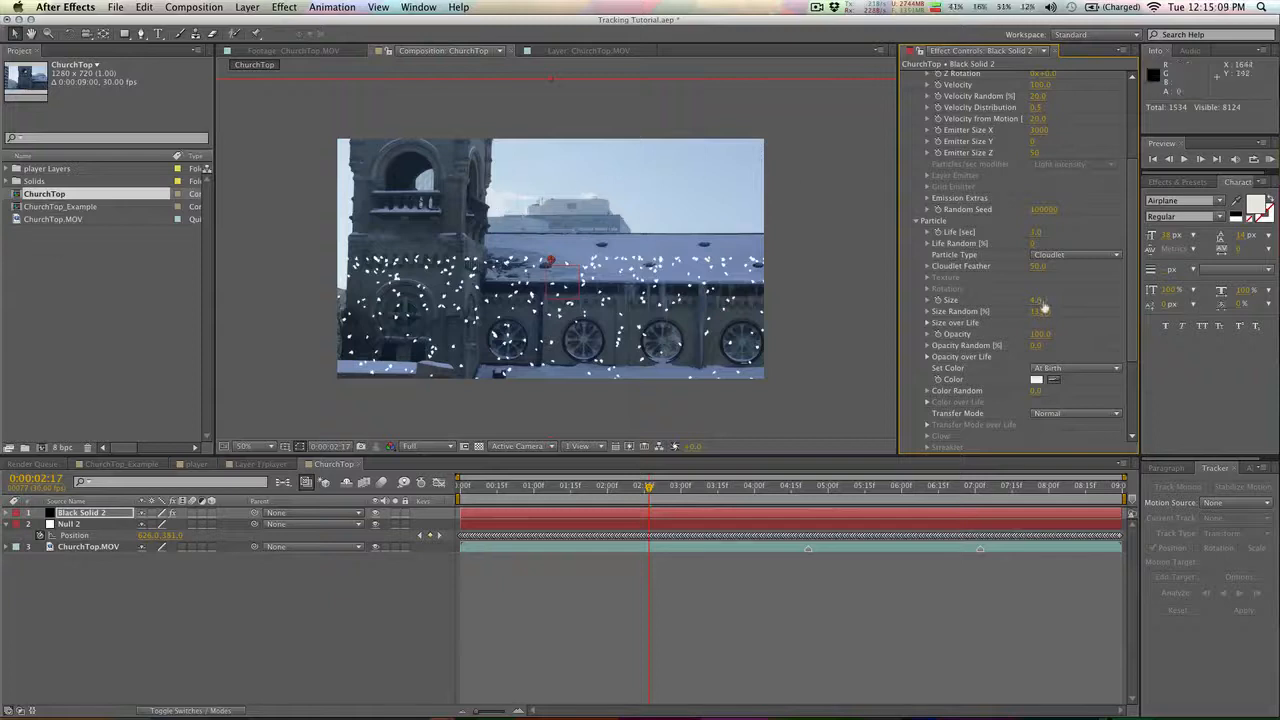
Raise the emitter above the frame by setting its Position XY to 2000, 118
drag(1131, 183, 1133, 144)
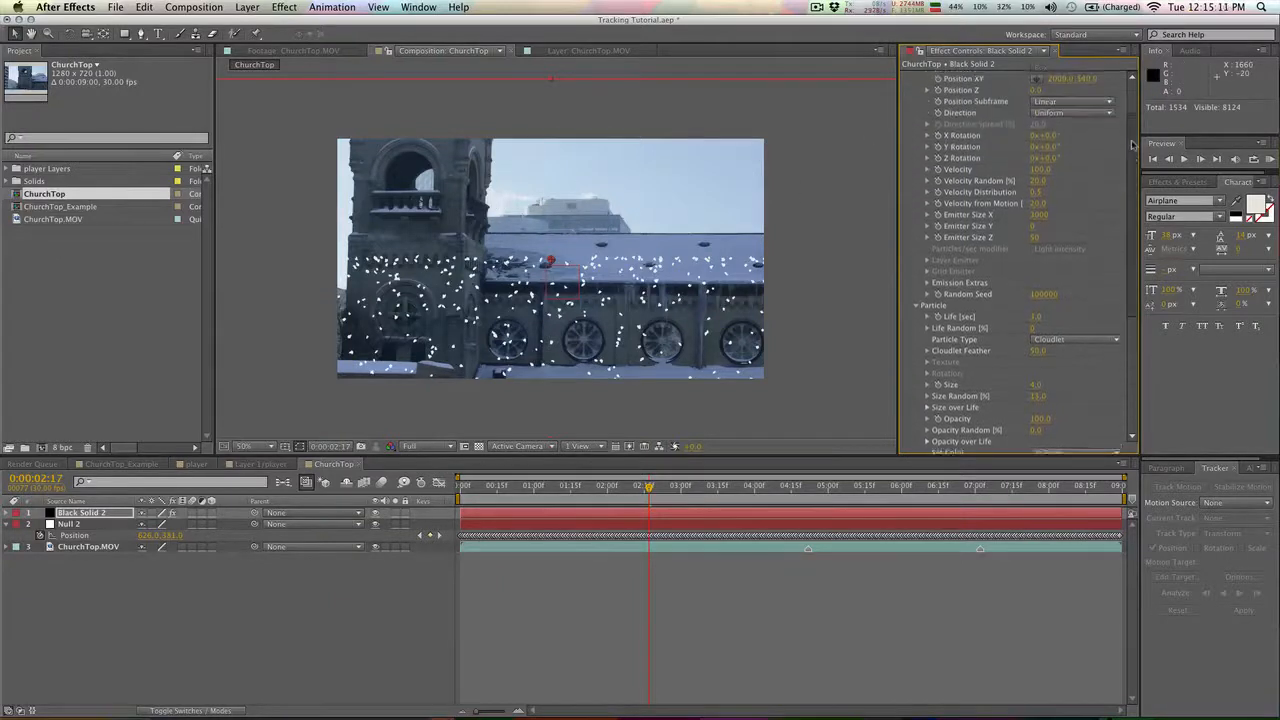
scroll(1076, 158, up, 1)
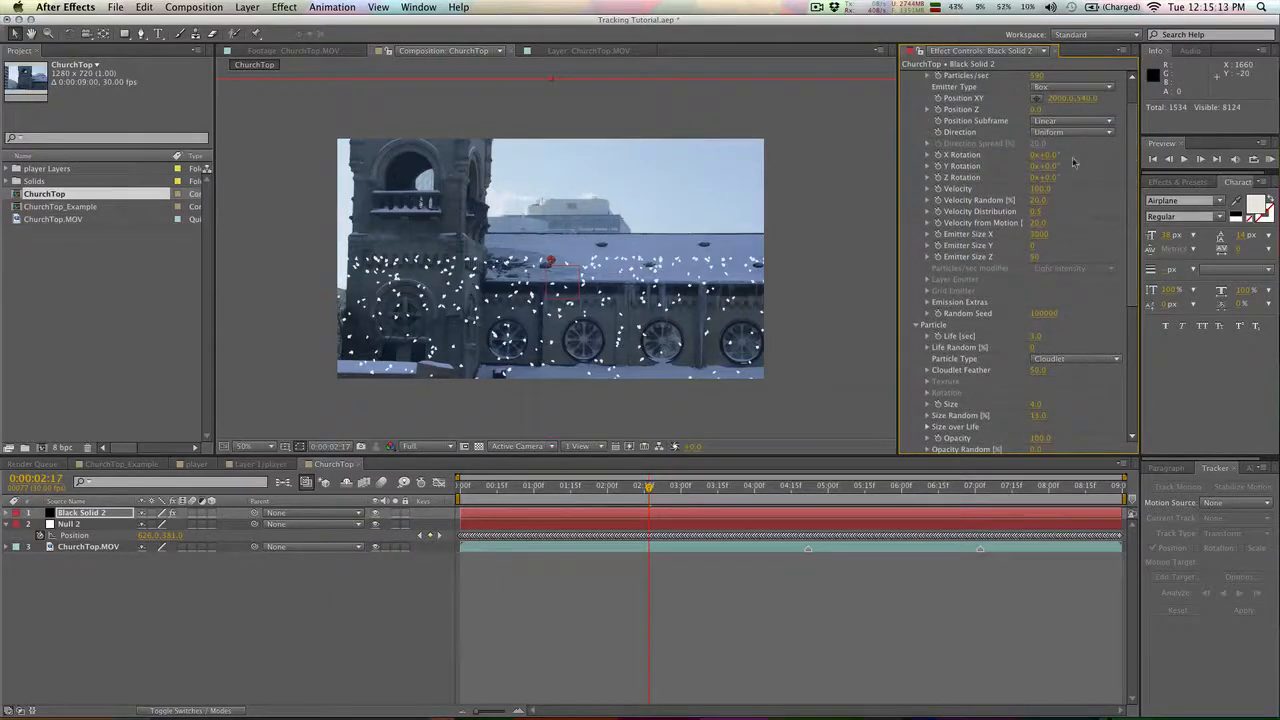
drag(1080, 98, 746, 119)
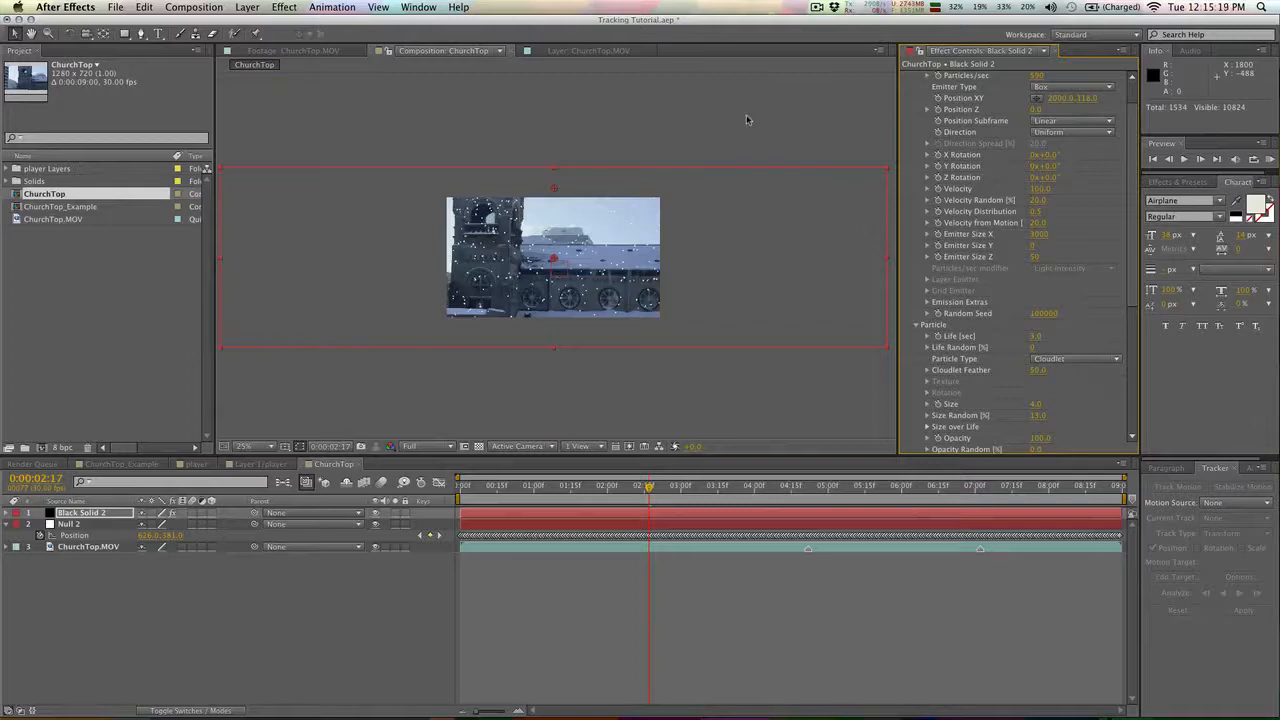
Shift the snow solid to start at -0:00:03:16 and extend its out point to 0:00:09:12, then preview the snowfall
click(494, 488)
key(space)
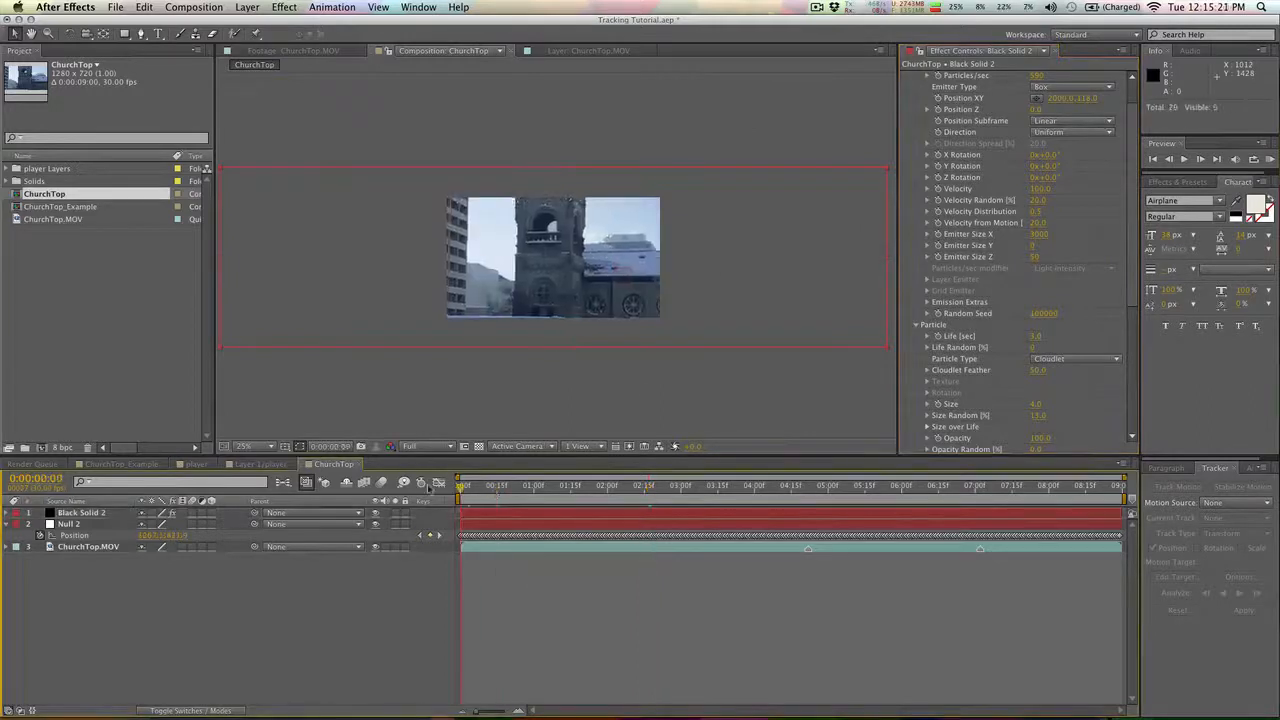
click(643, 515)
drag(643, 515, 427, 516)
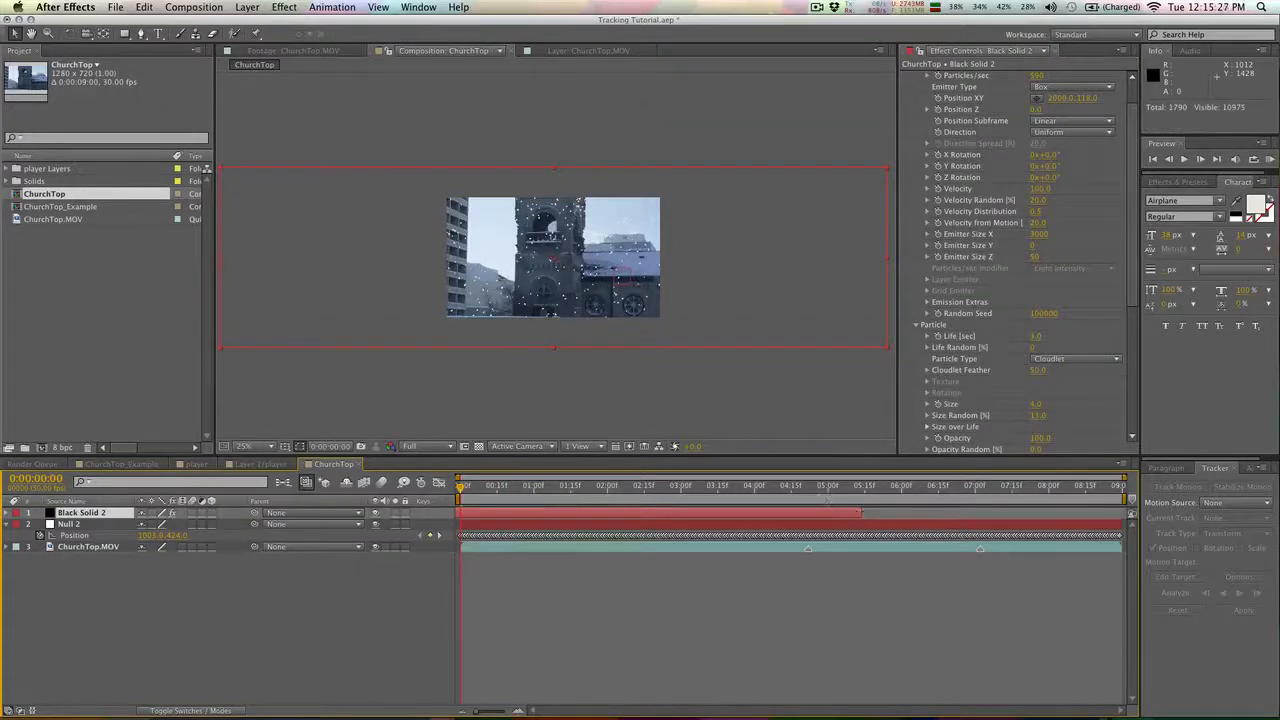
drag(861, 513, 1128, 513)
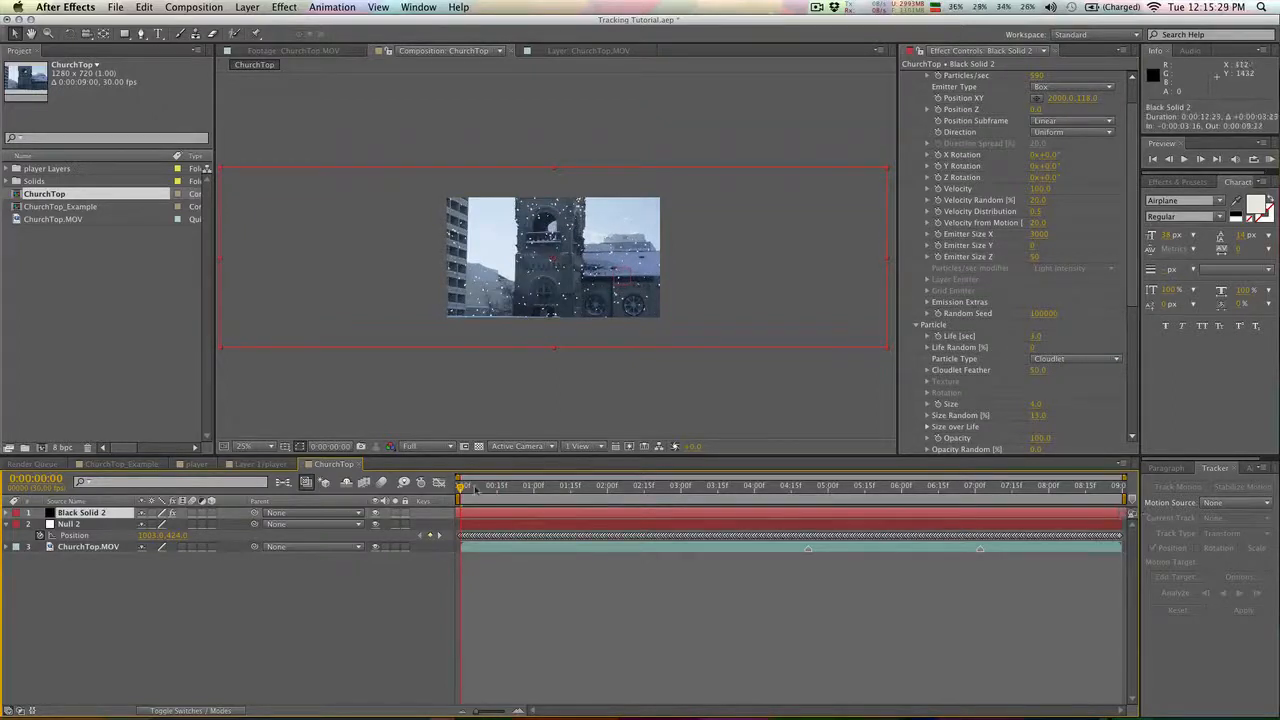
drag(476, 489, 418, 510)
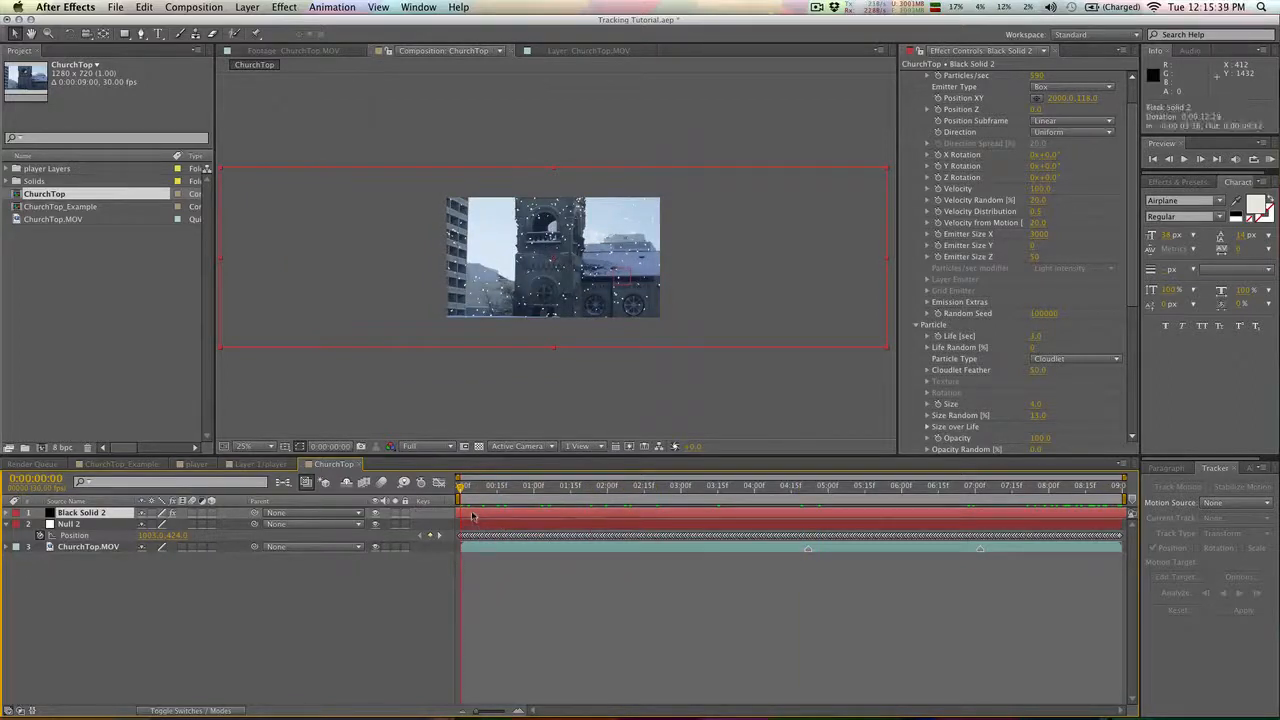
Parent Black Solid 2 to Null 2 and scrub to 0:00:06:10 to check the tracked snow
click(316, 513)
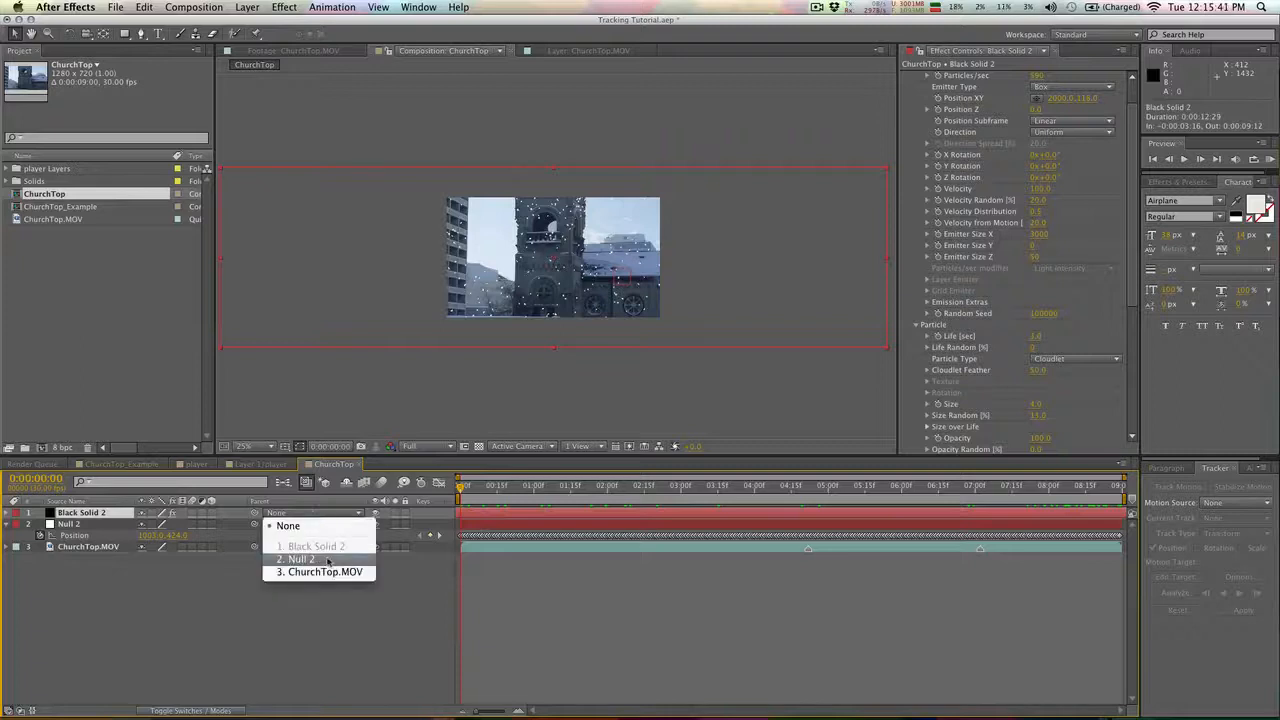
click(333, 560)
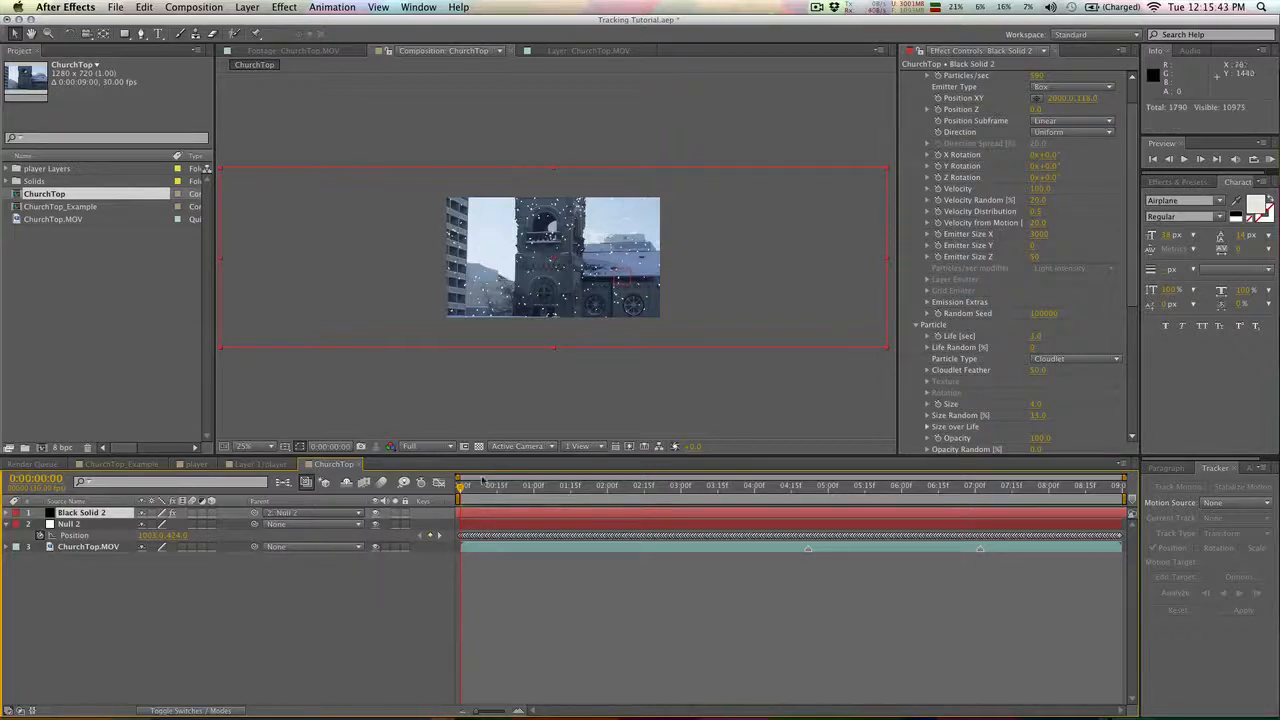
drag(463, 490, 614, 490)
key(period)
key(period)
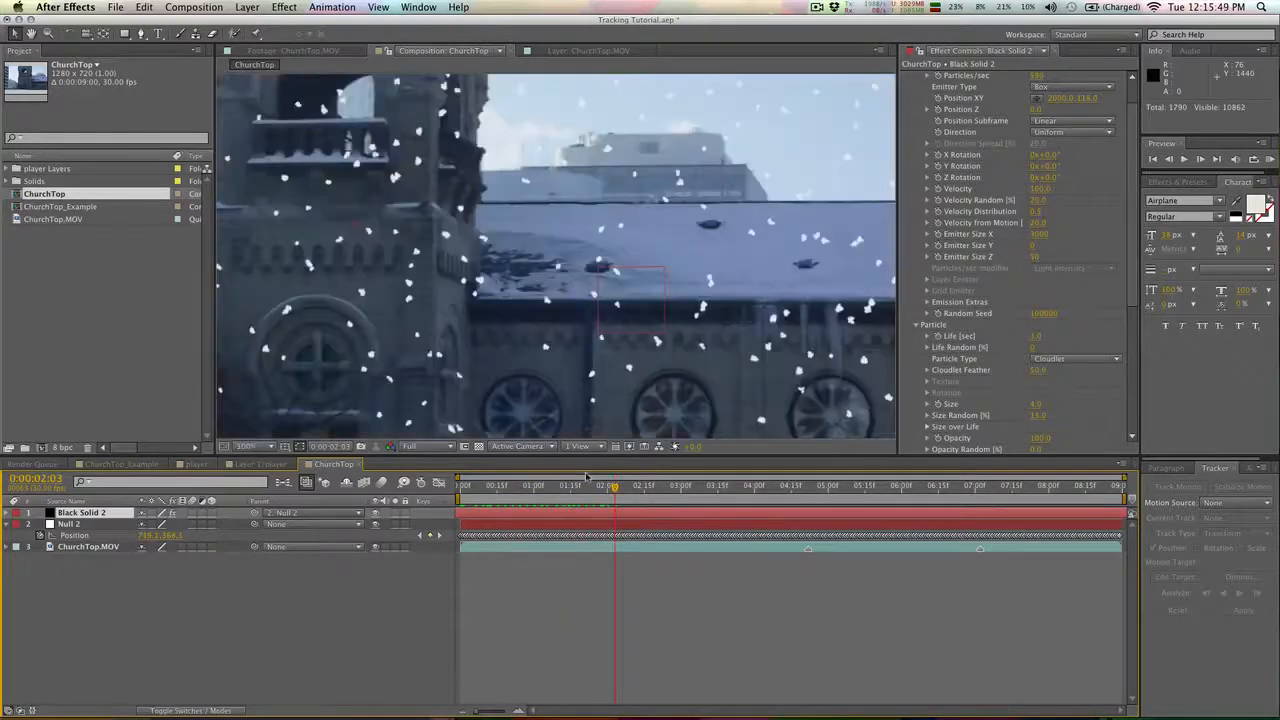
key(comma)
drag(497, 490, 883, 490)
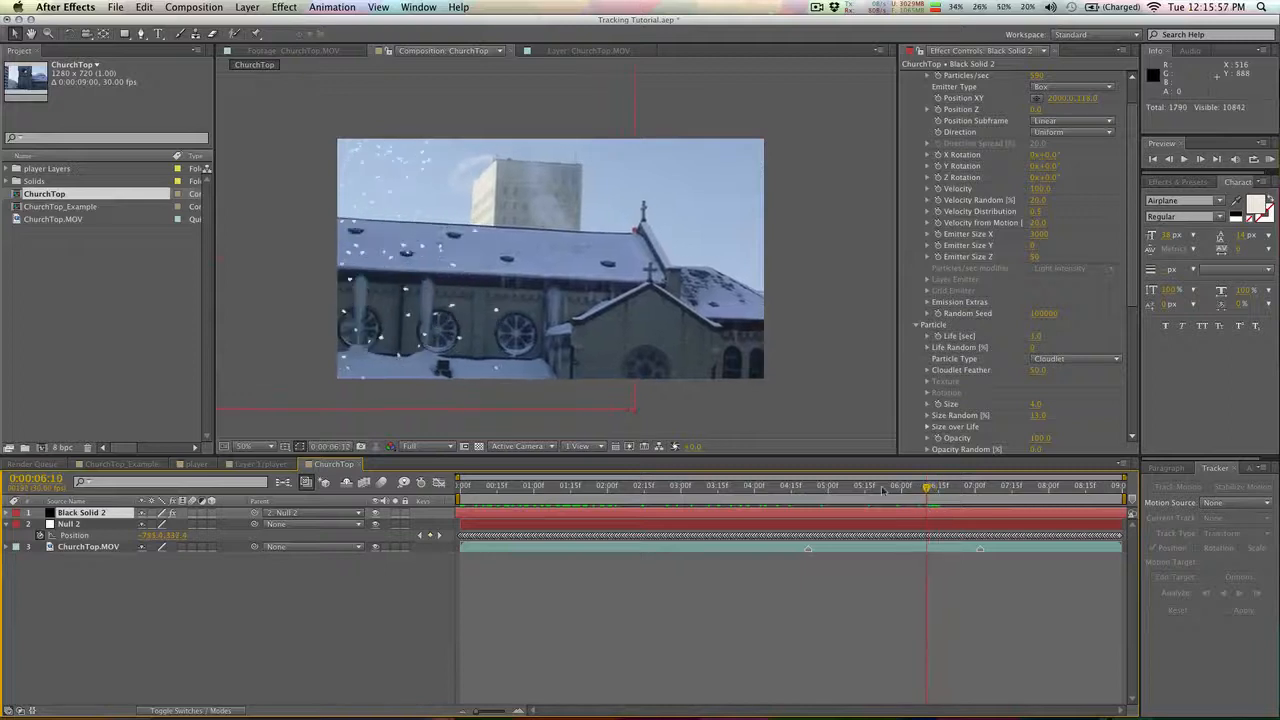
Widen the snow emitter by setting Emitter Size X to 4000
key(comma)
key(comma)
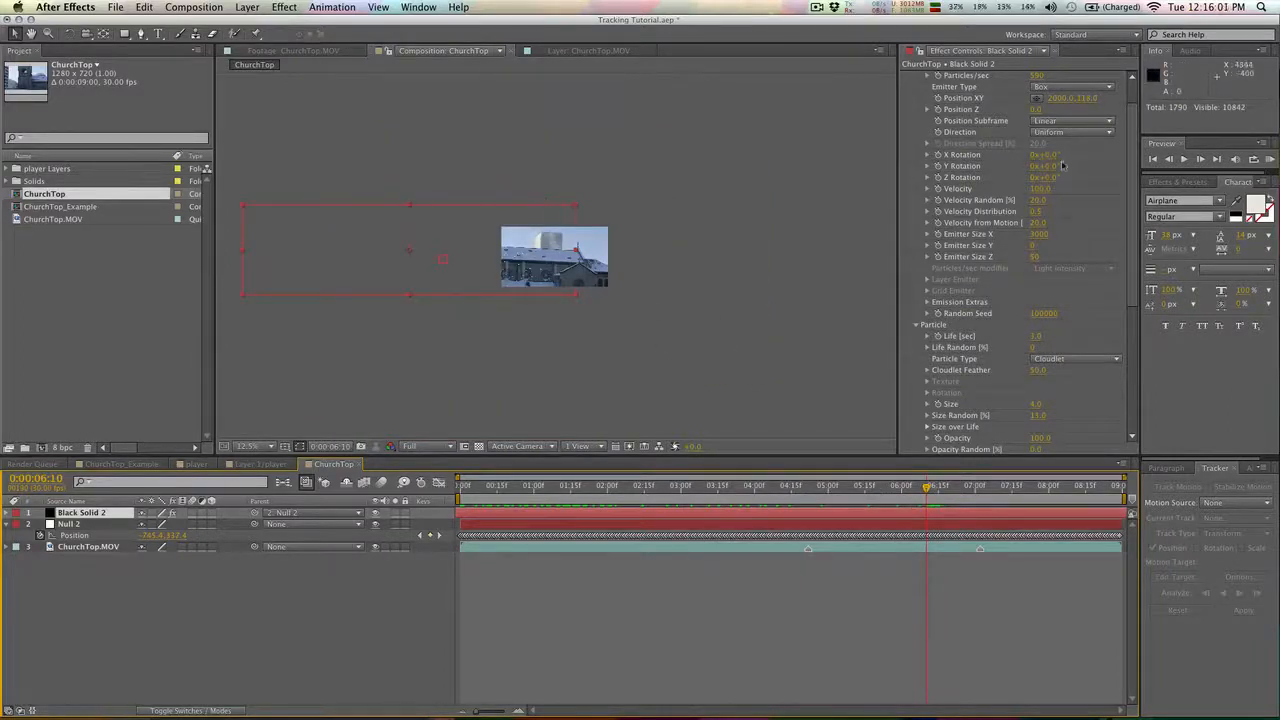
drag(1131, 175, 1136, 113)
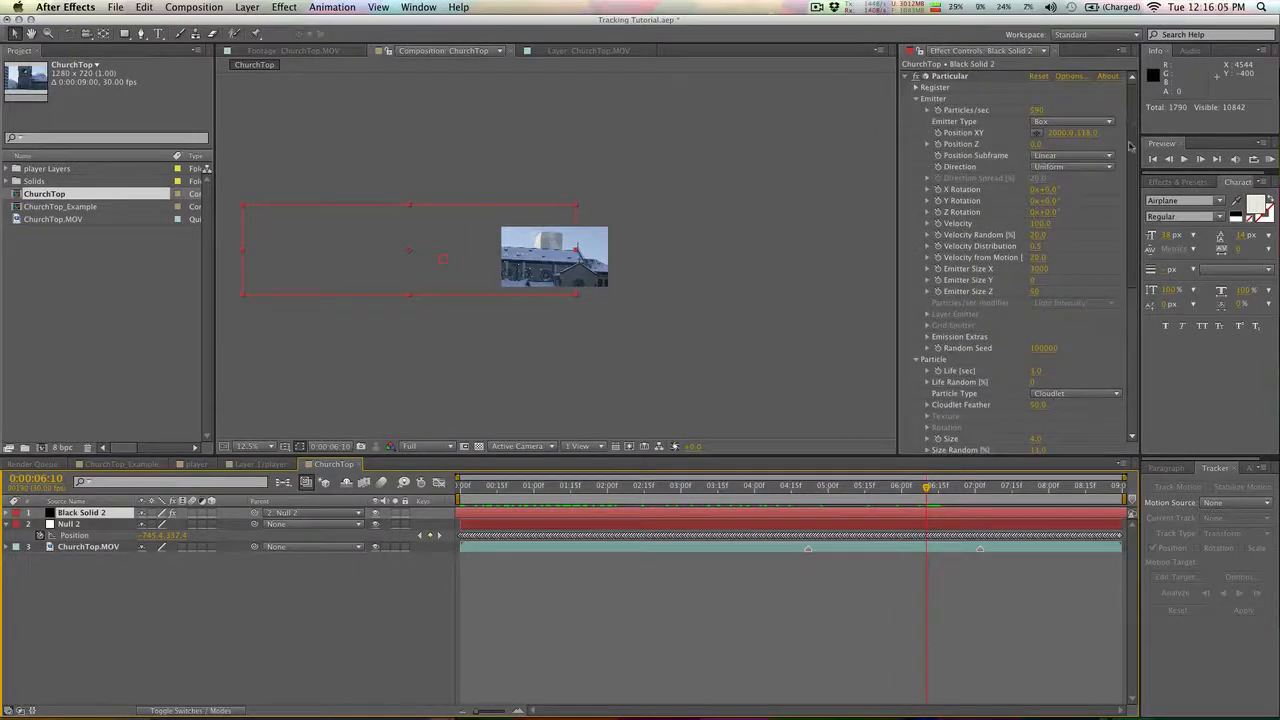
drag(1040, 269, 1112, 268)
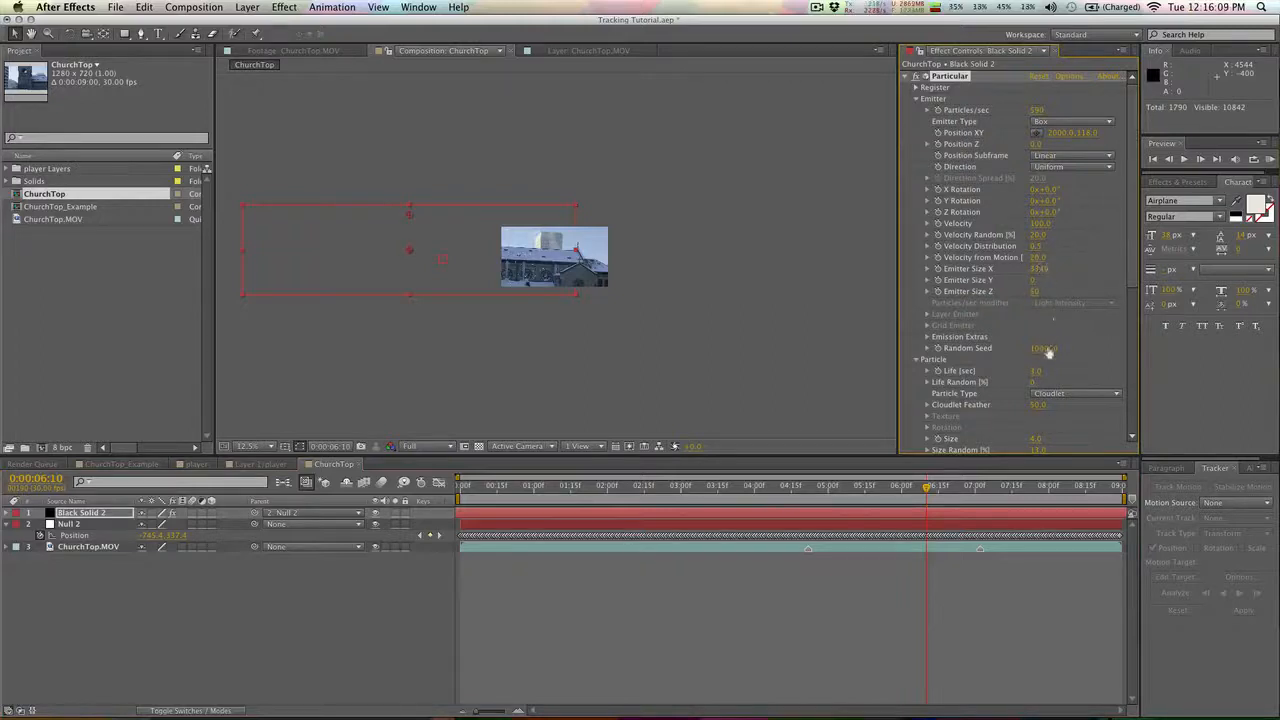
click(1042, 269)
text(2000)
key(Return)
click(1040, 270)
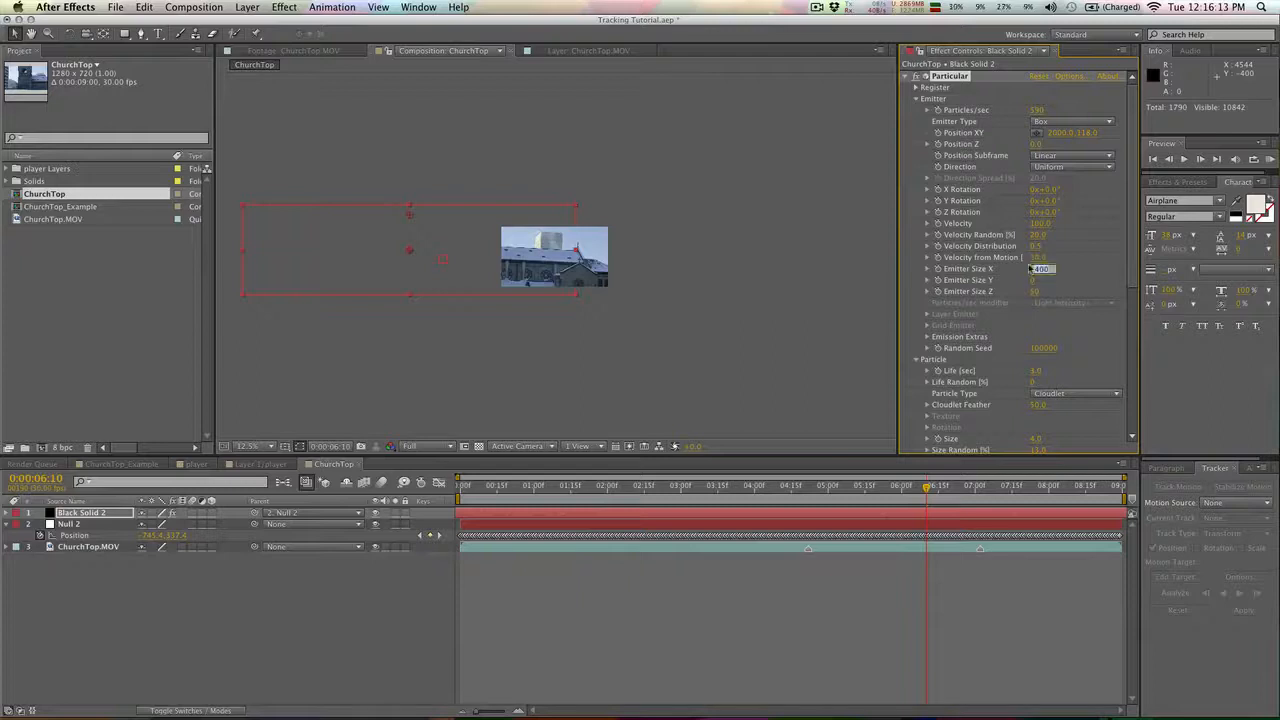
text(20)
key(Return)
Return to 0:00:00:00 and move the snow solid right to position 885, -64, keeping its left edge just outside the frame
drag(888, 490, 407, 490)
drag(423, 283, 562, 301)
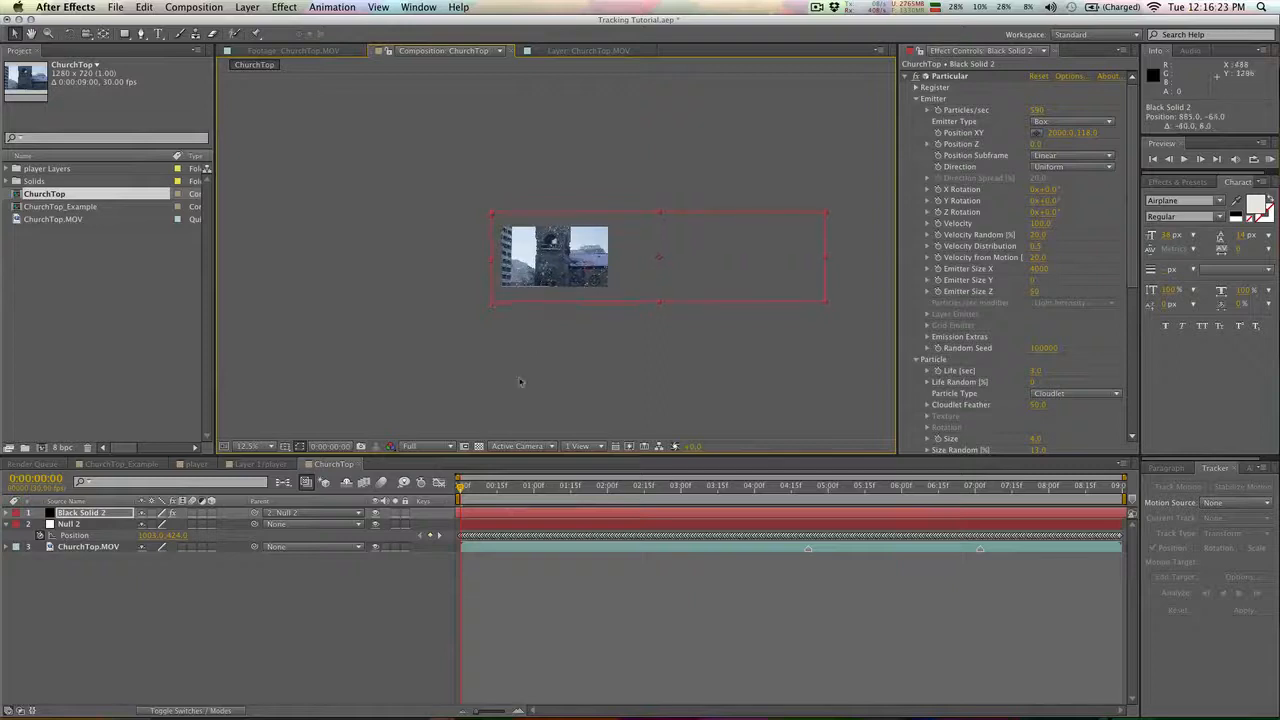
Check the snow at 0:00:05:13 up close, then enable motion blur for Black Solid 2 and the composition
drag(462, 492, 873, 503)
key(period)
key(period)
key(period)
key(period)
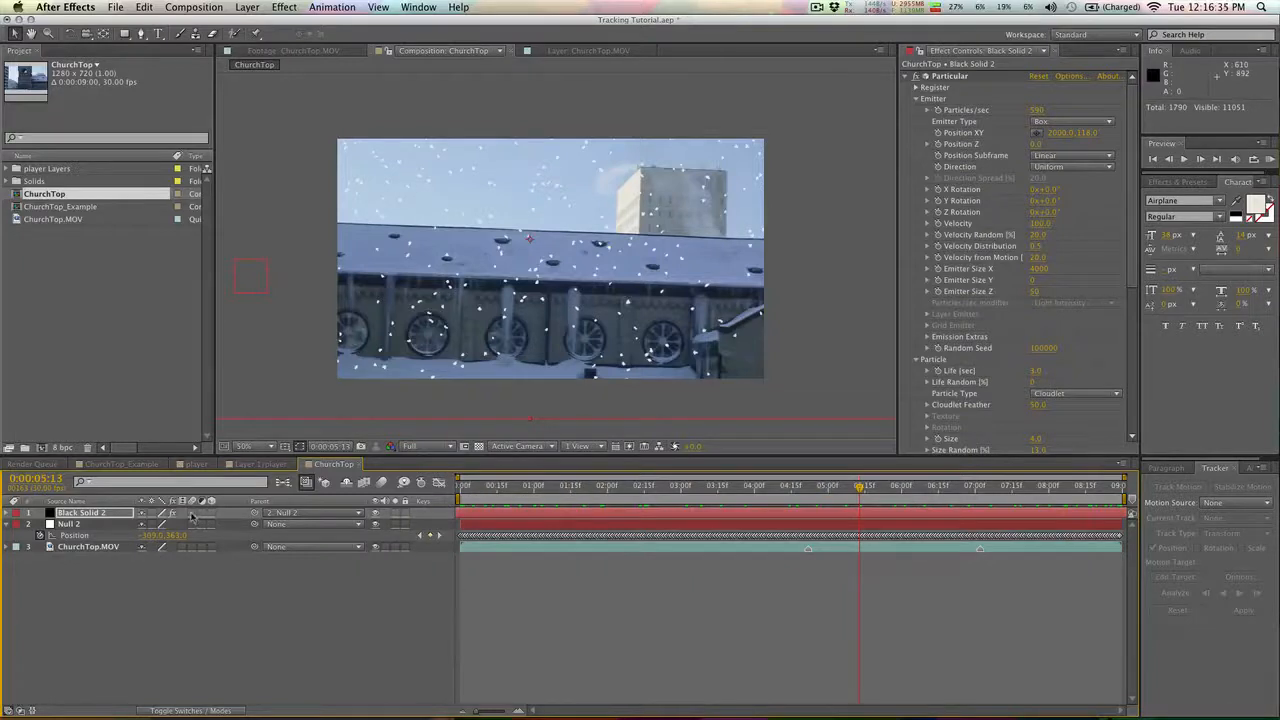
click(381, 482)
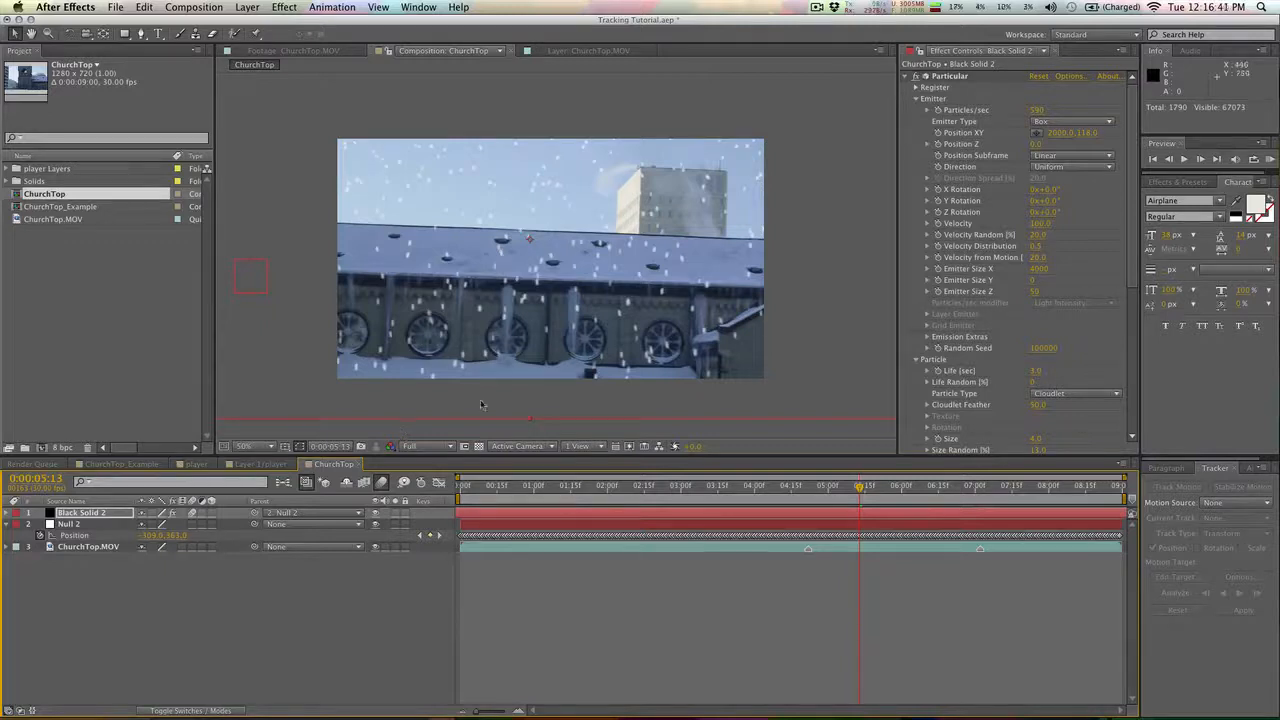
Set the preview resolution to Half and preview the motion-blurred snowfall from 0:00:00:04
click(425, 446)
click(416, 491)
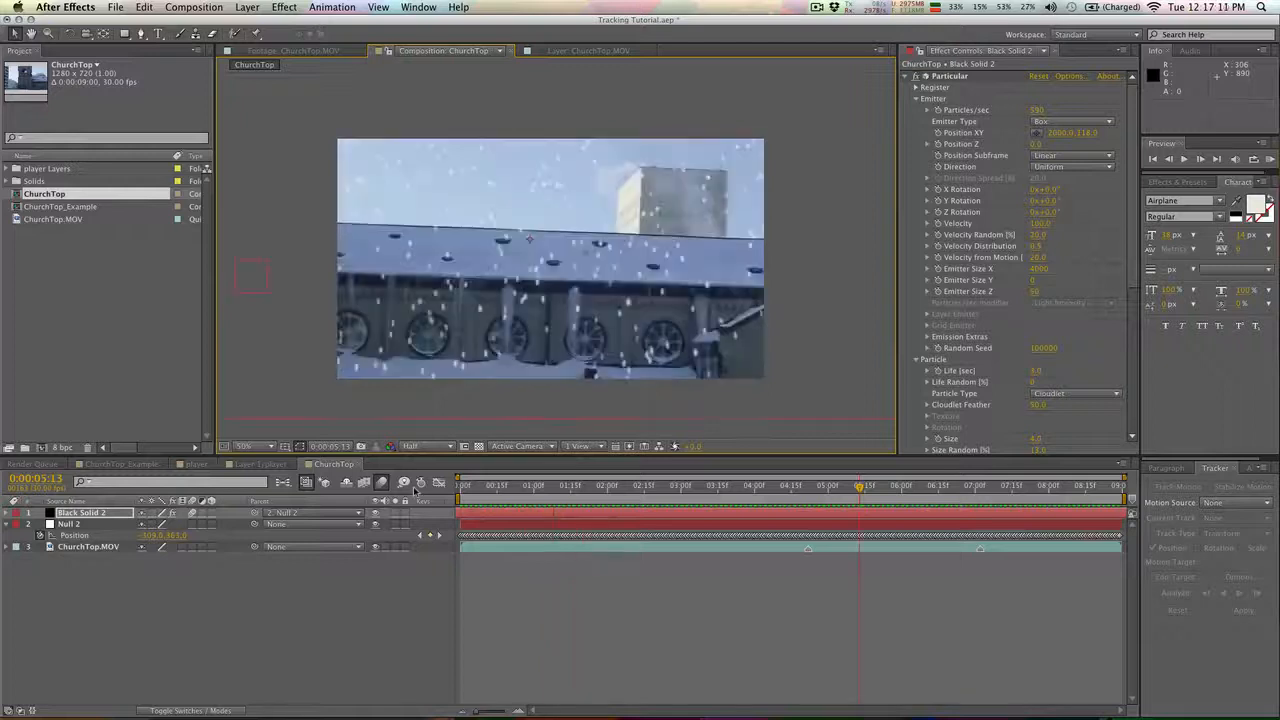
mouse_move(476, 487)
mouse_down()
mouse_move(451, 490)
mouse_move(467, 497)
mouse_up()
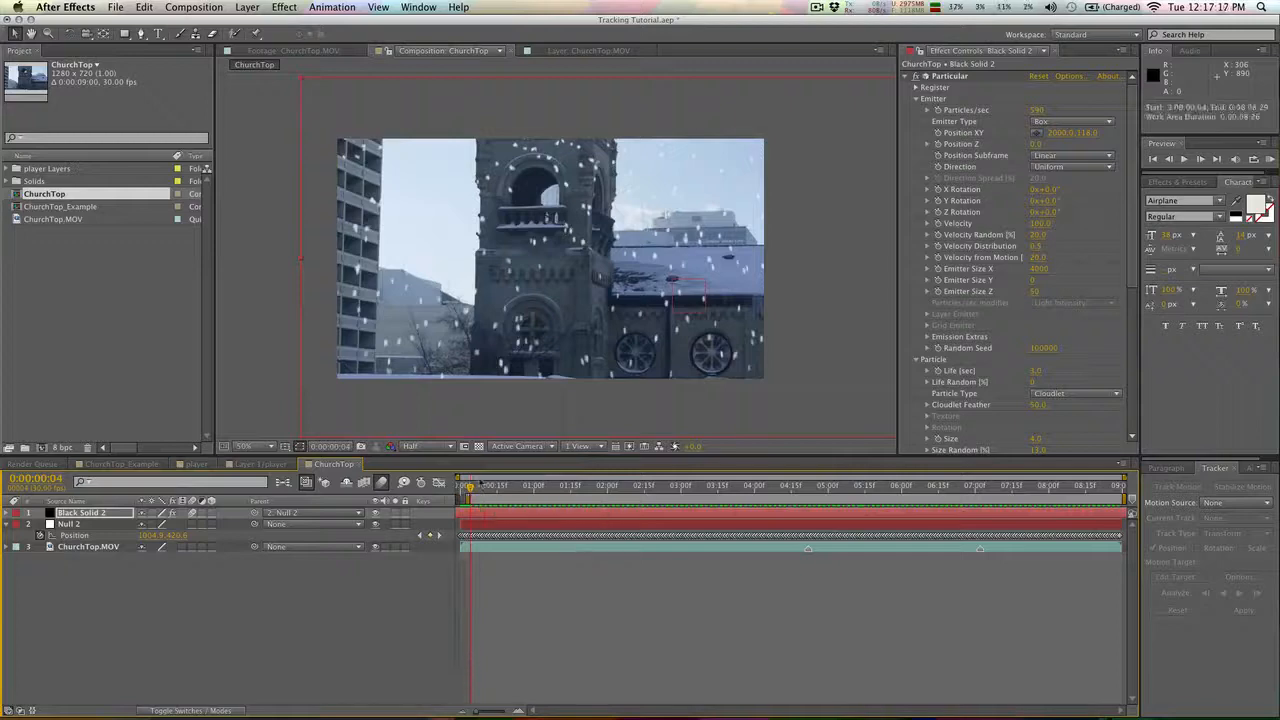
key(space)
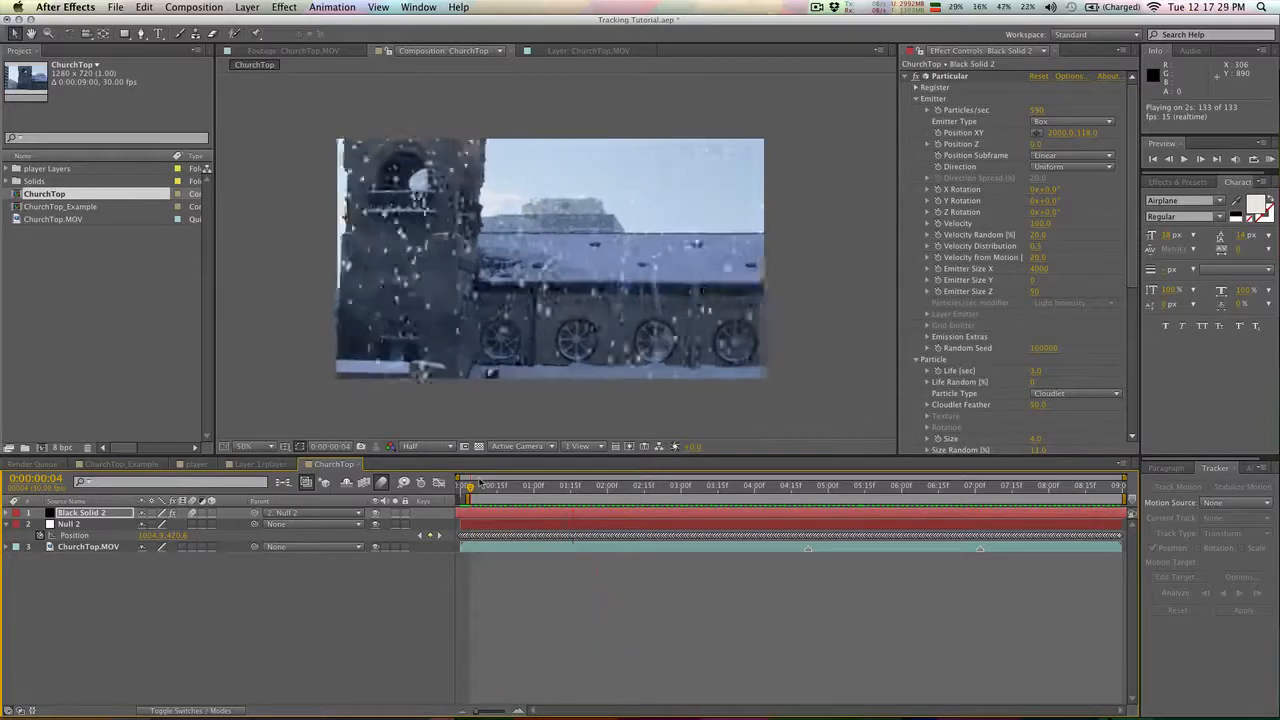
key(space)
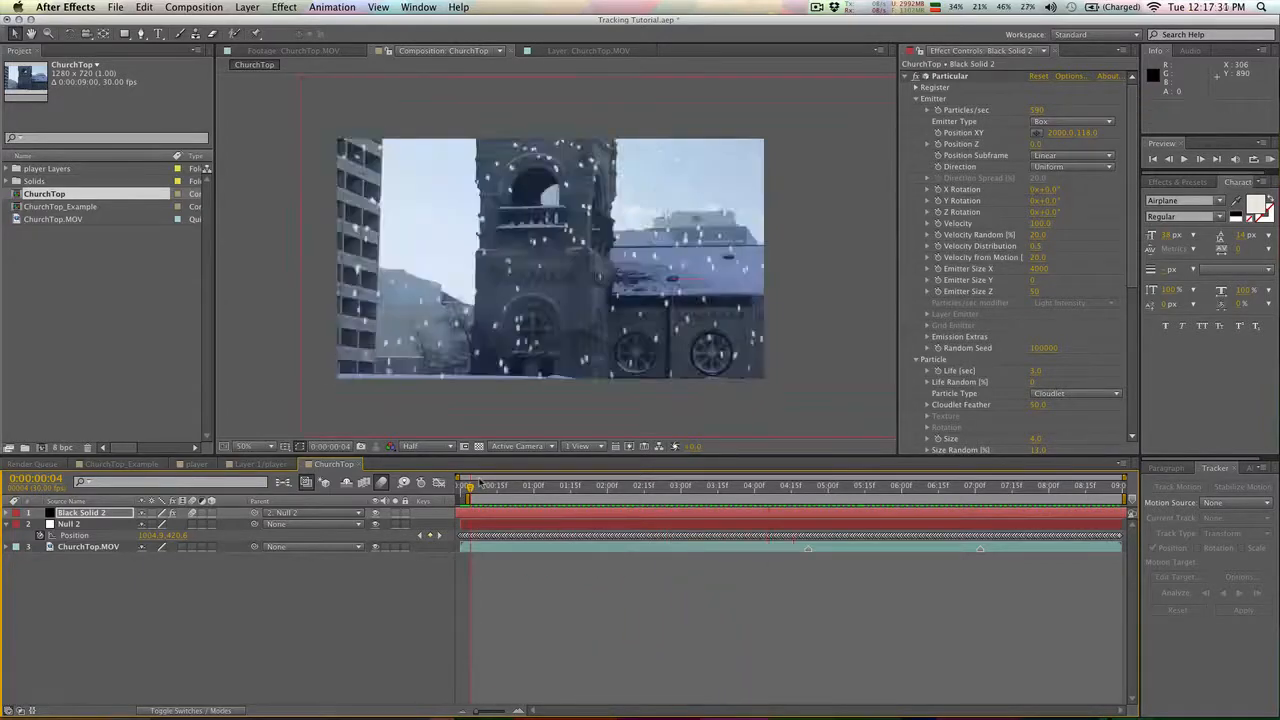
At 0:00:04:24, add a text layer reading "it snows a lot in winnipeg" in the sky above the church roof
drag(480, 484, 819, 490)
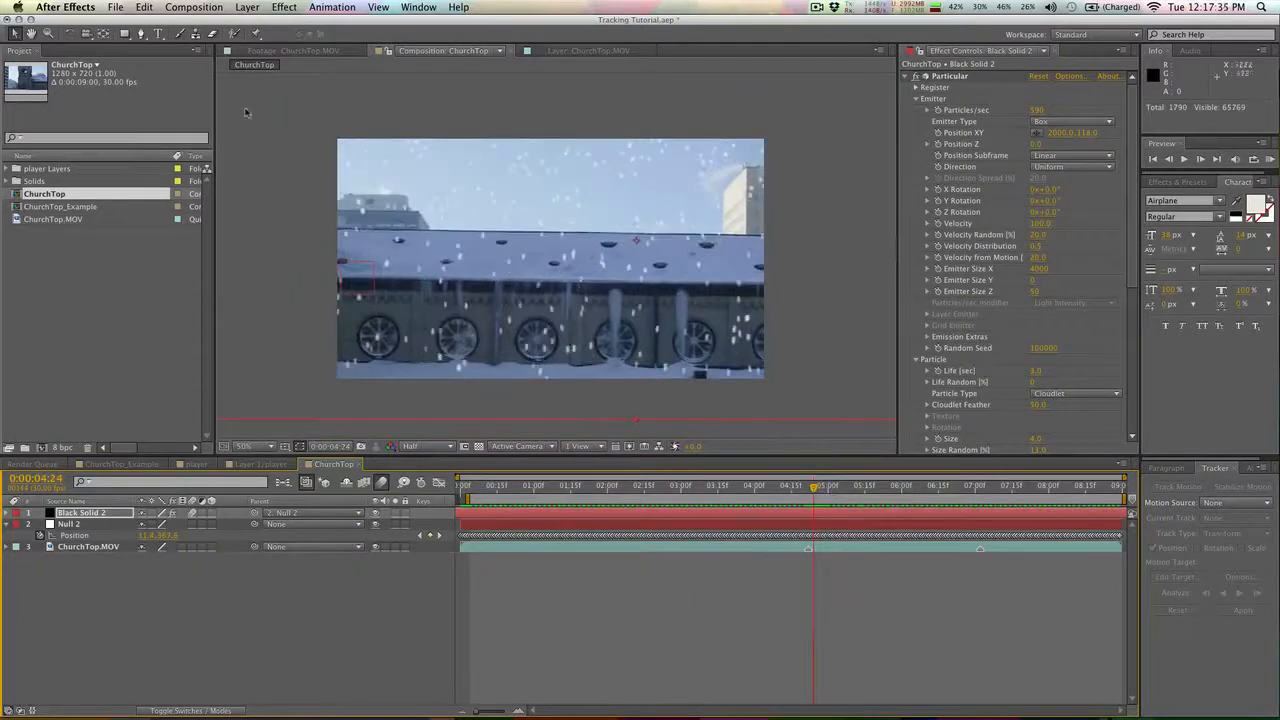
click(157, 33)
click(449, 206)
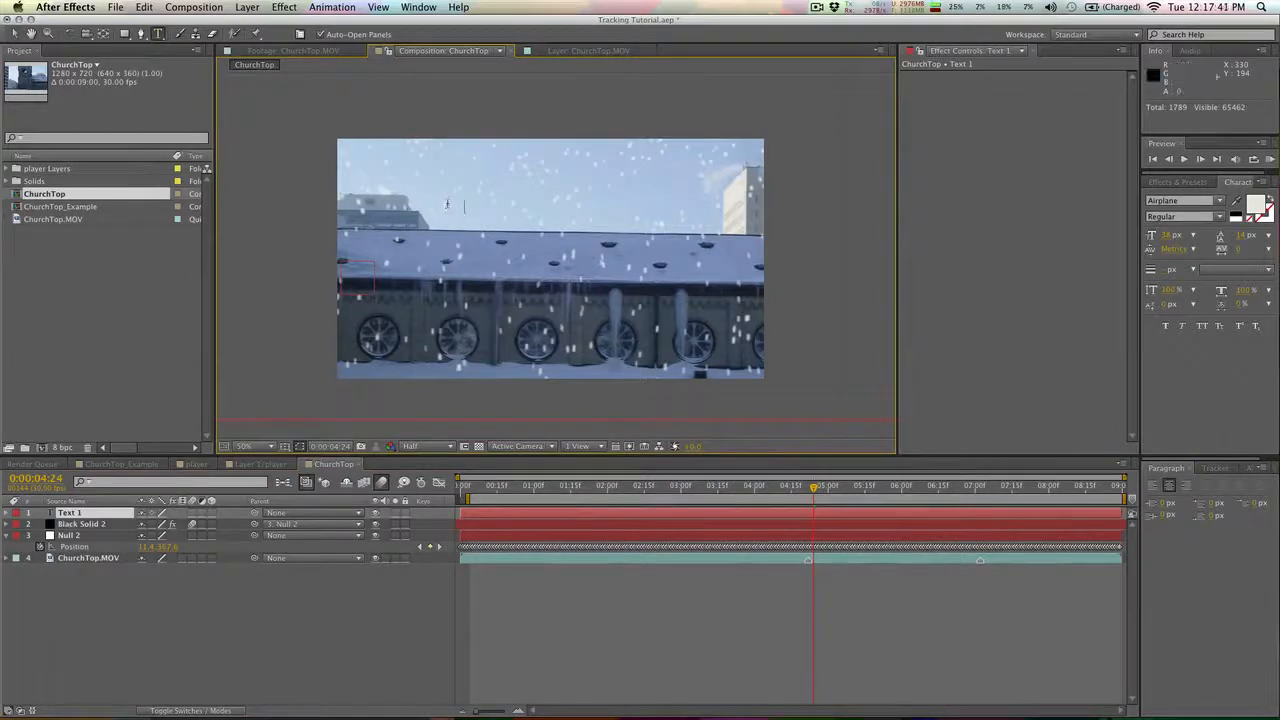
text(Snow Falling)
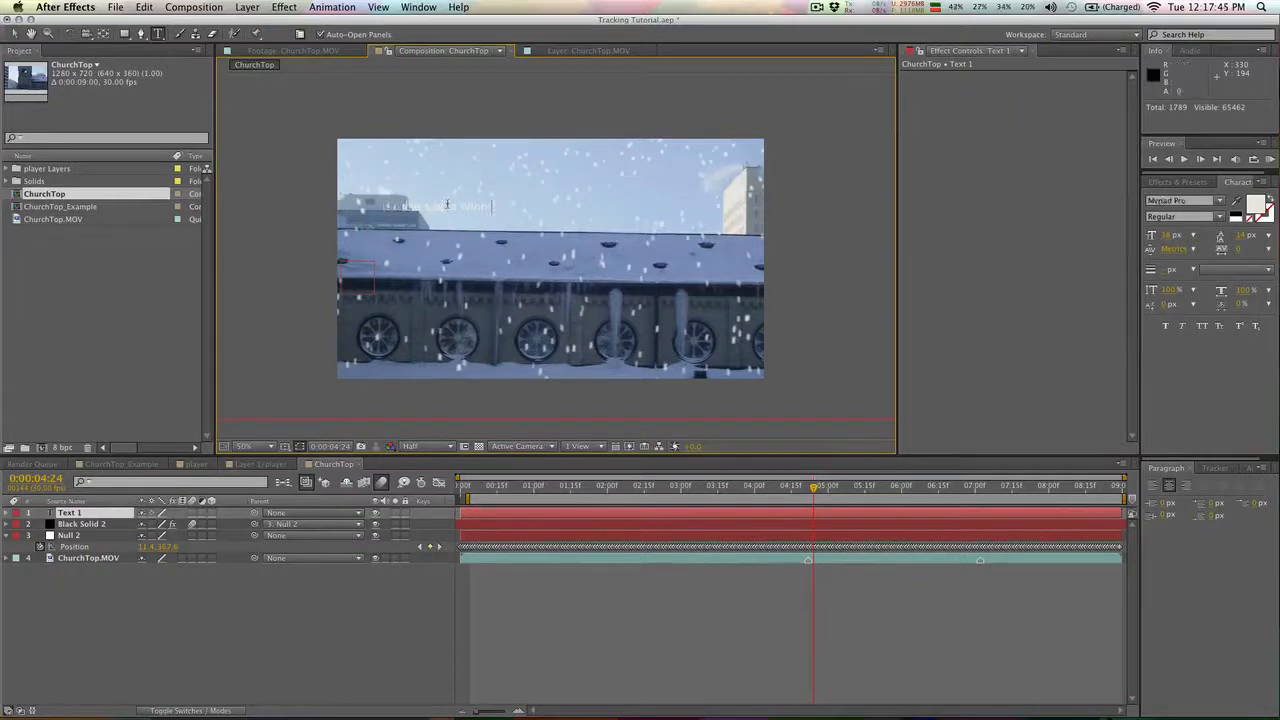
text(am)
key(KP_Enter)
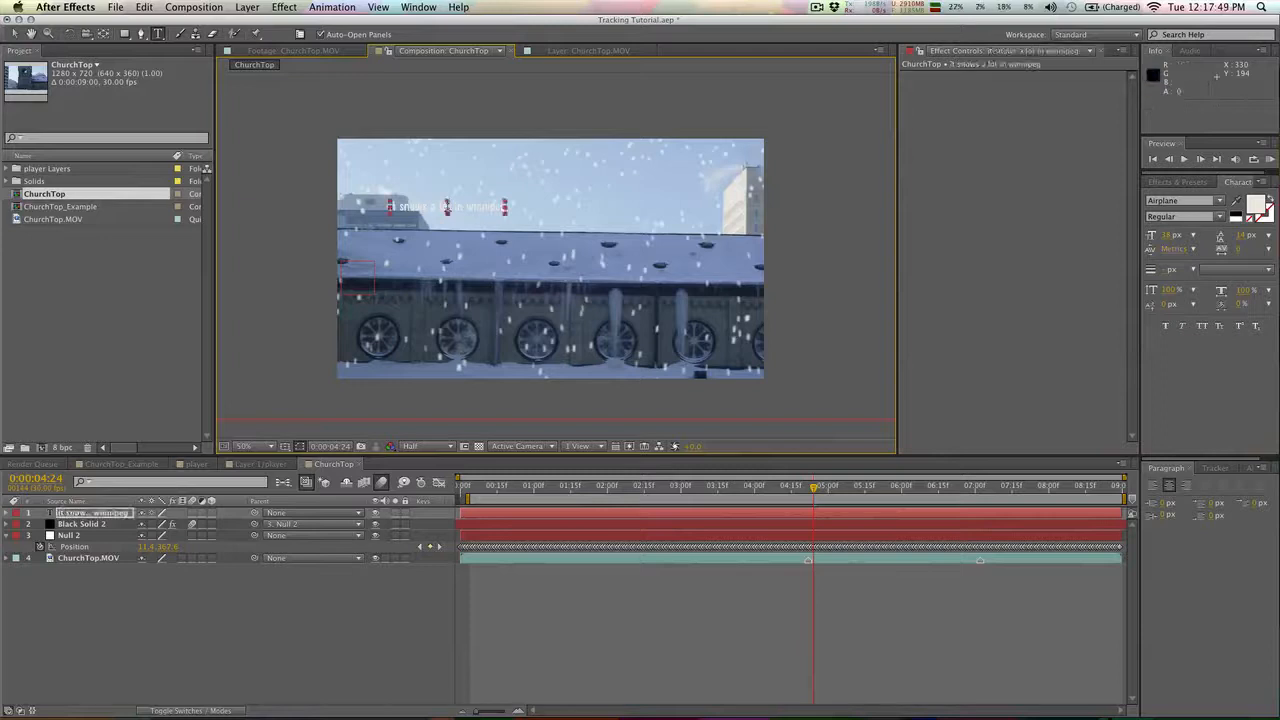
Scale the text to 338%, move it to position 670, 242 and rotate it 0.9° to match the roofline
key(s)
drag(186, 531, 435, 531)
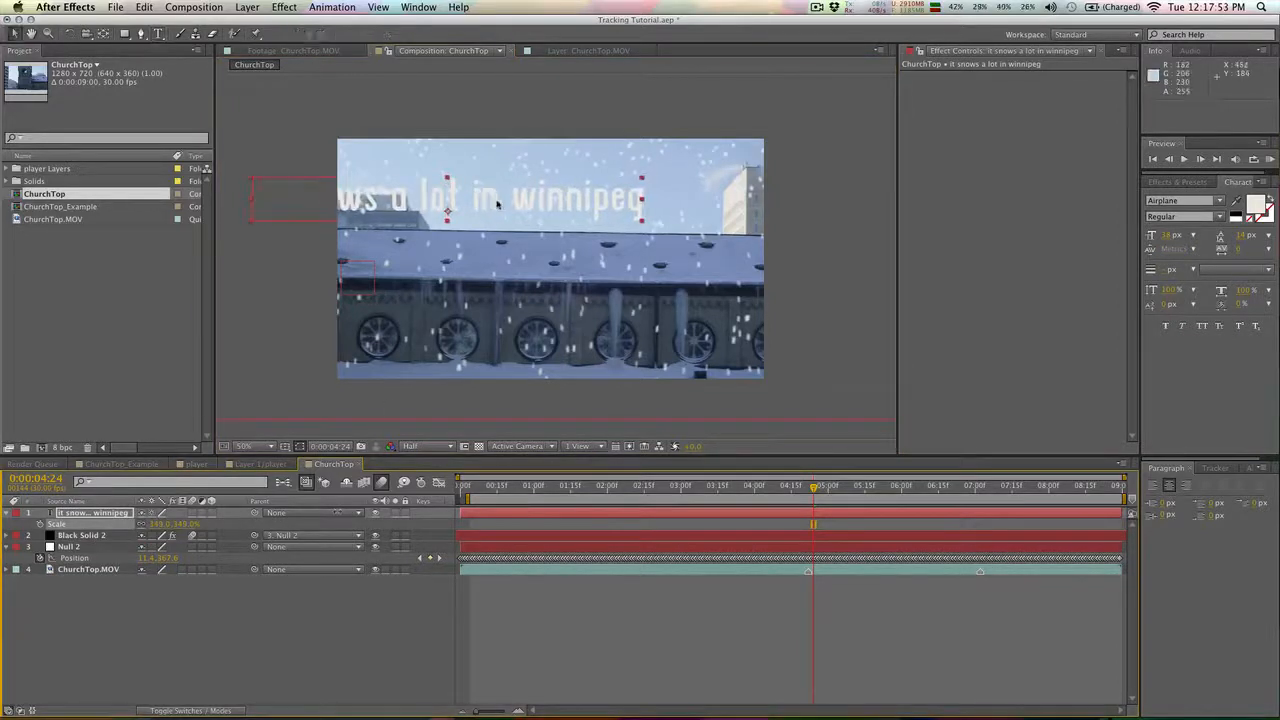
drag(493, 203, 601, 212)
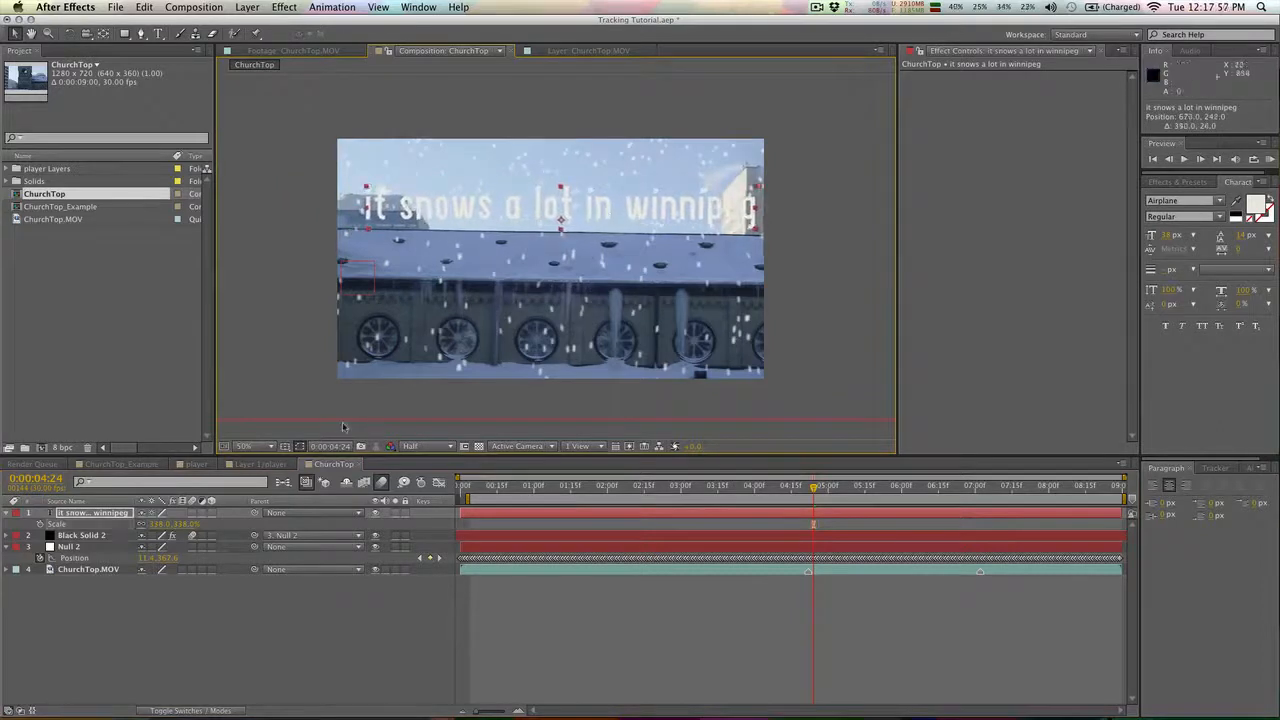
key(shift+r)
click(165, 536)
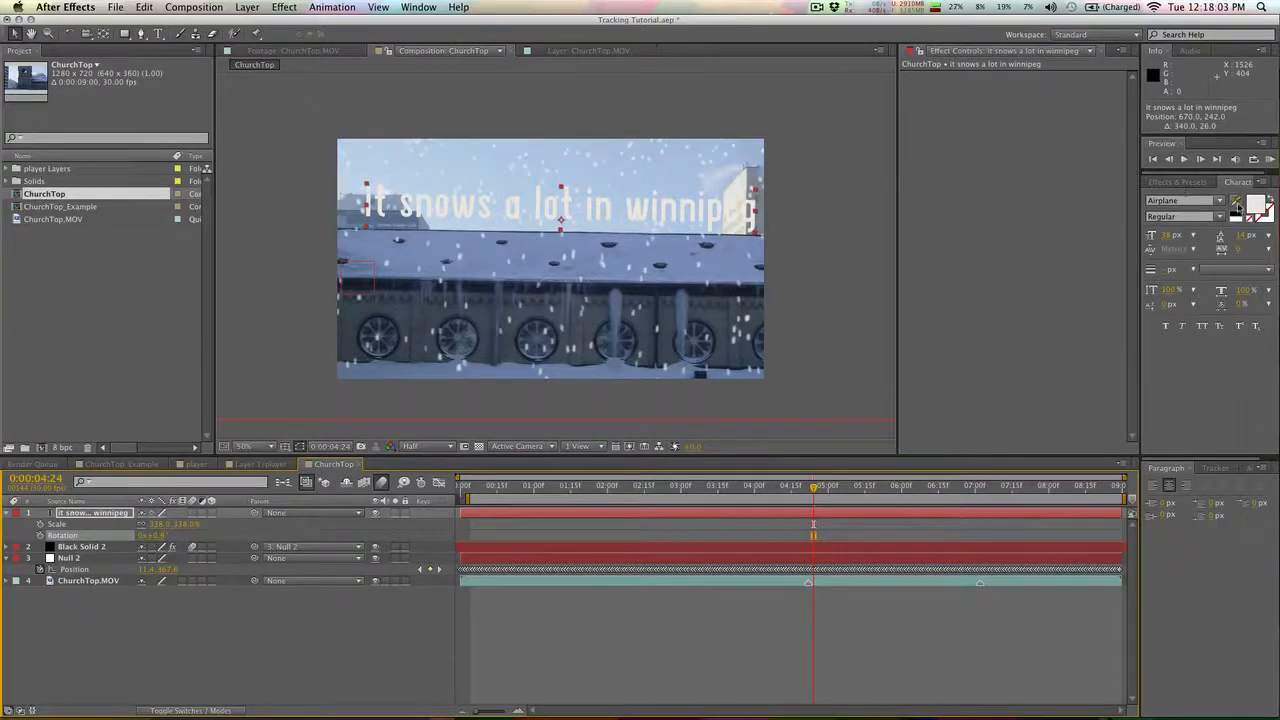
Sample a dark blue-grey from the church in the footage as the text's fill color
click(1237, 204)
click(498, 252)
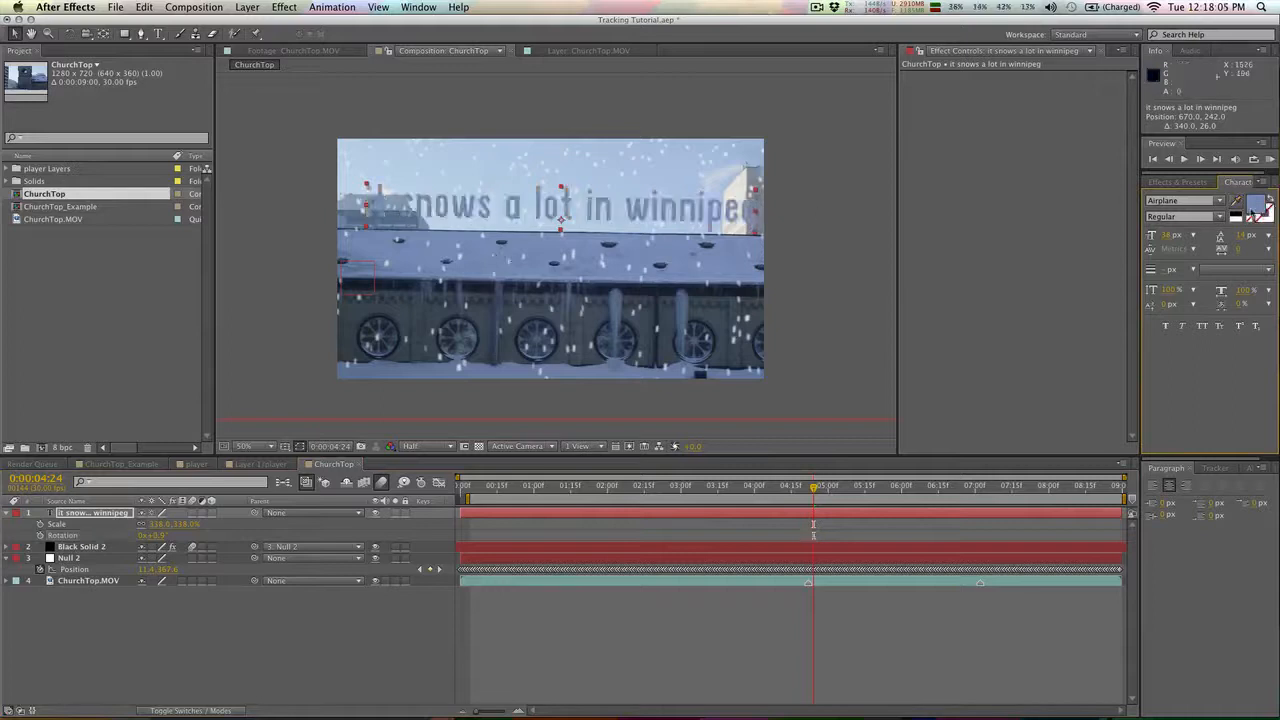
click(1237, 204)
click(564, 358)
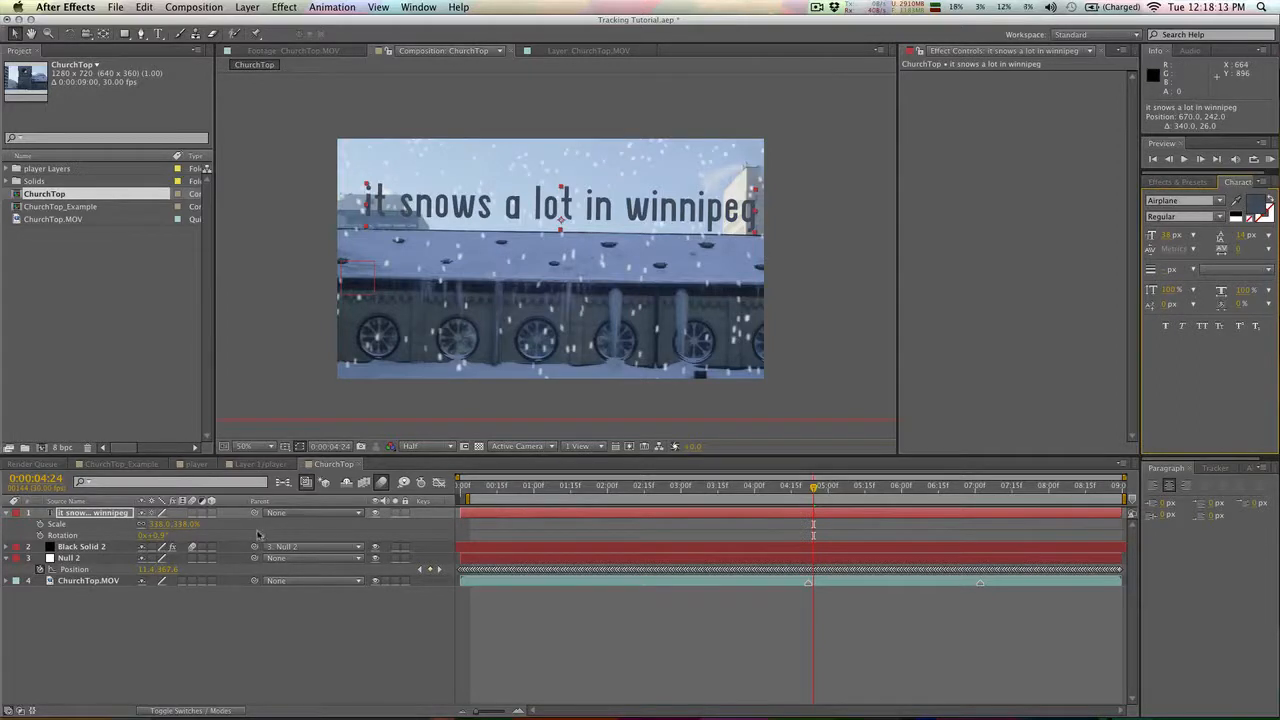
Parent the text layer to Null 2 and scrub through the pan to check how it follows the roof
click(312, 516)
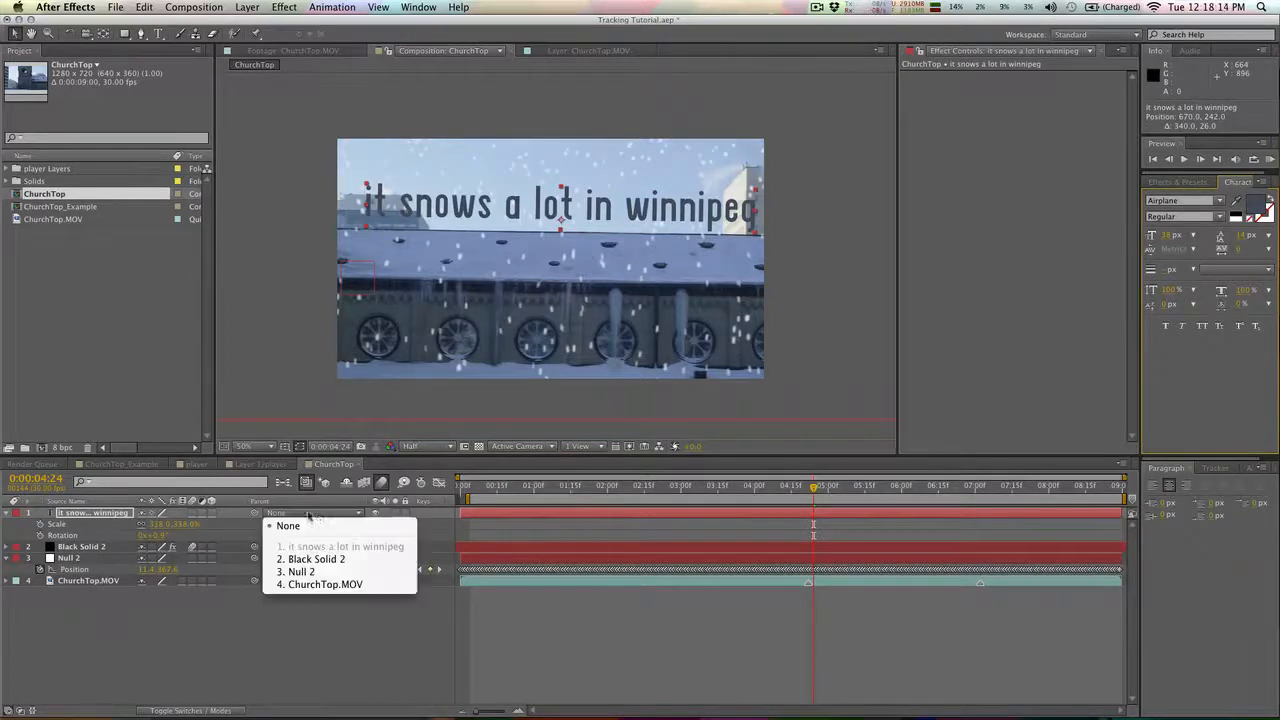
click(318, 571)
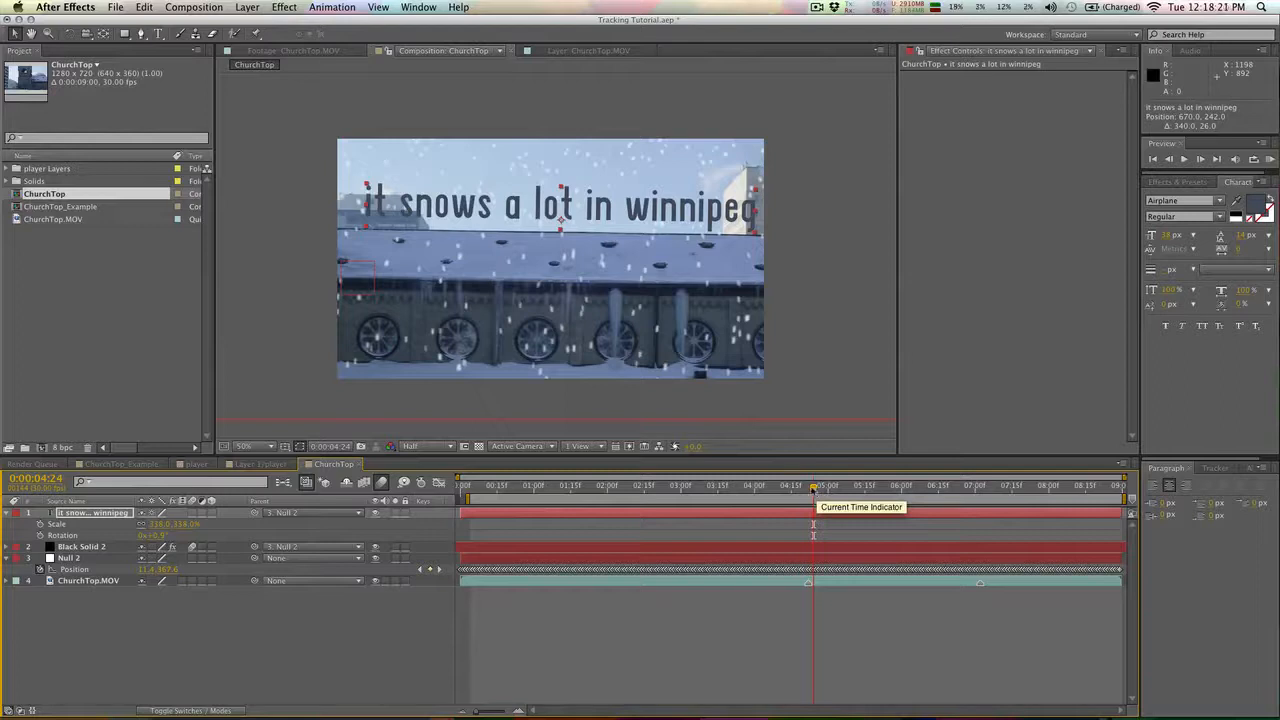
drag(813, 487, 810, 538)
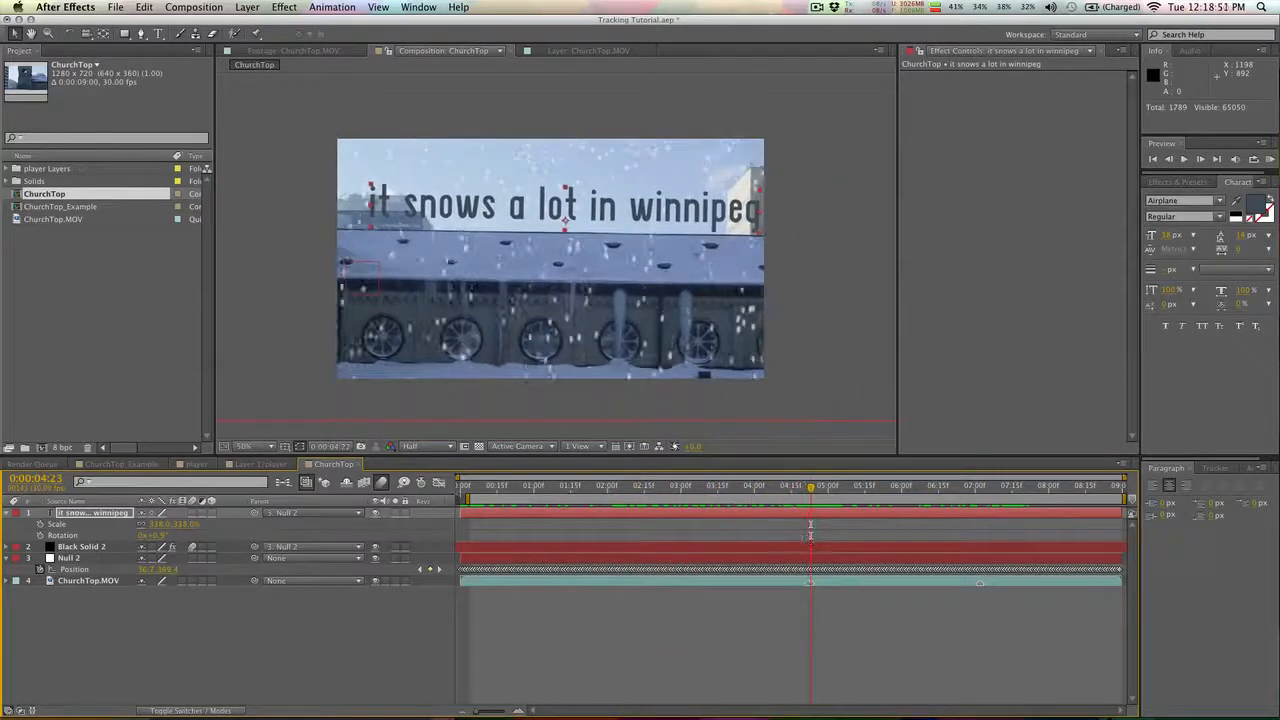
Keyframe the text's Rotation at 0:00:04:23, 0:00:03:02 and 0:00:06:02 to follow the roofline, using 2.7° at 0:00:06:02
click(41, 535)
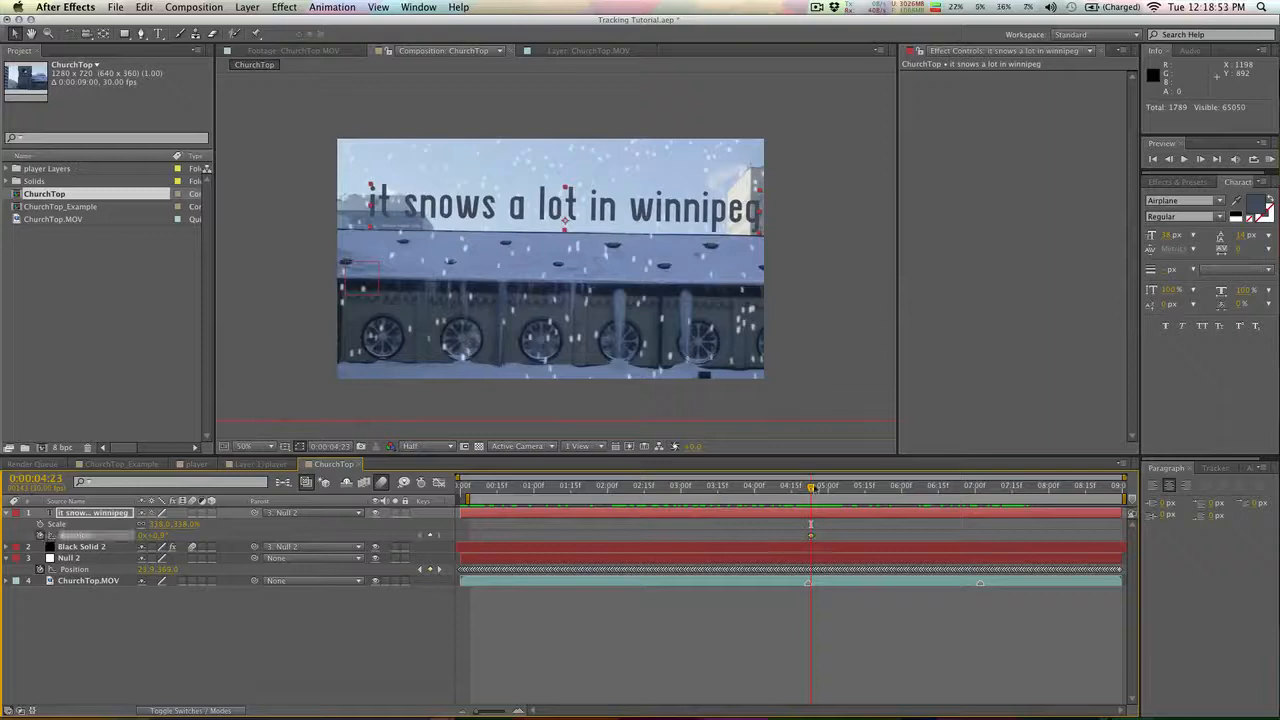
drag(811, 488, 684, 490)
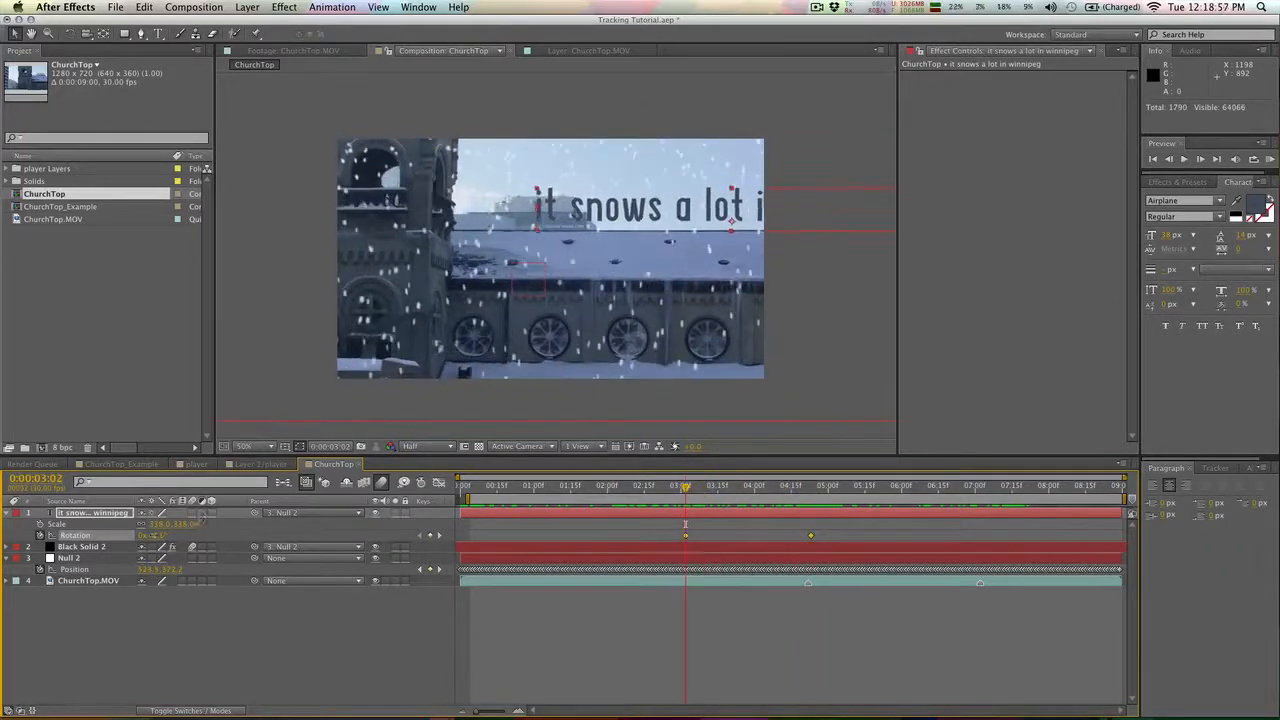
drag(686, 488, 906, 490)
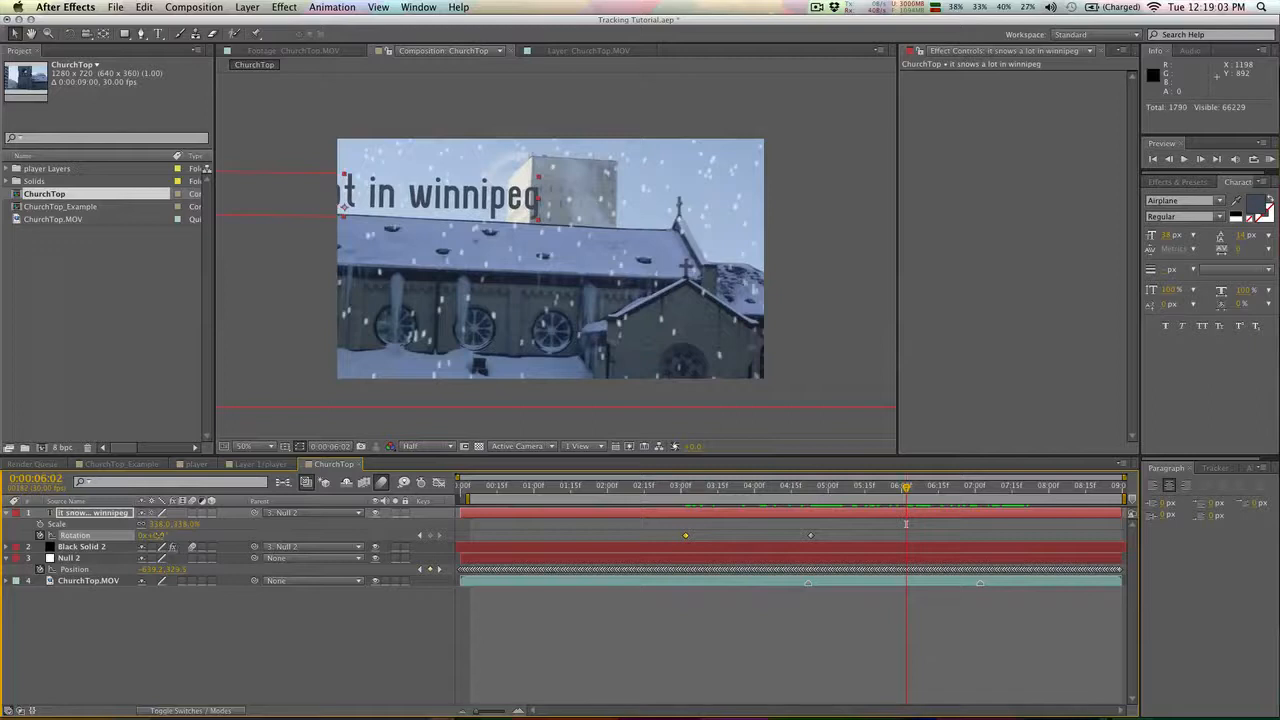
drag(158, 535, 164, 535)
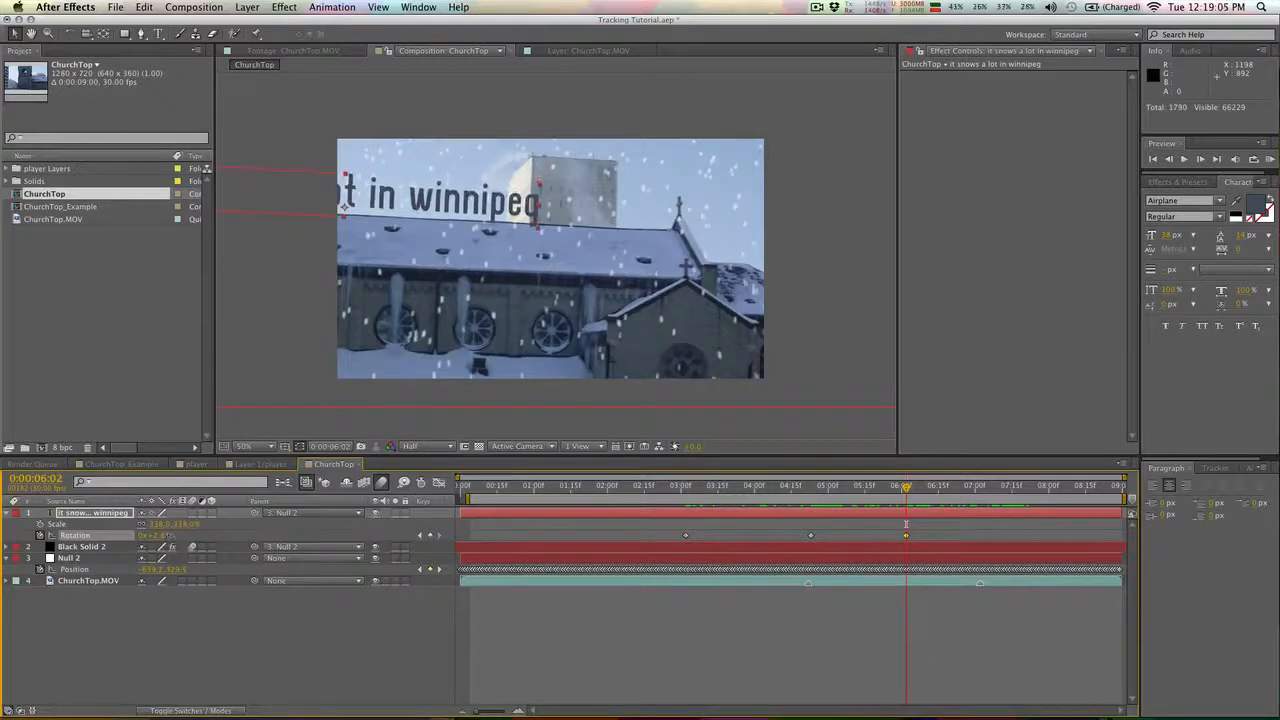
drag(164, 535, 173, 534)
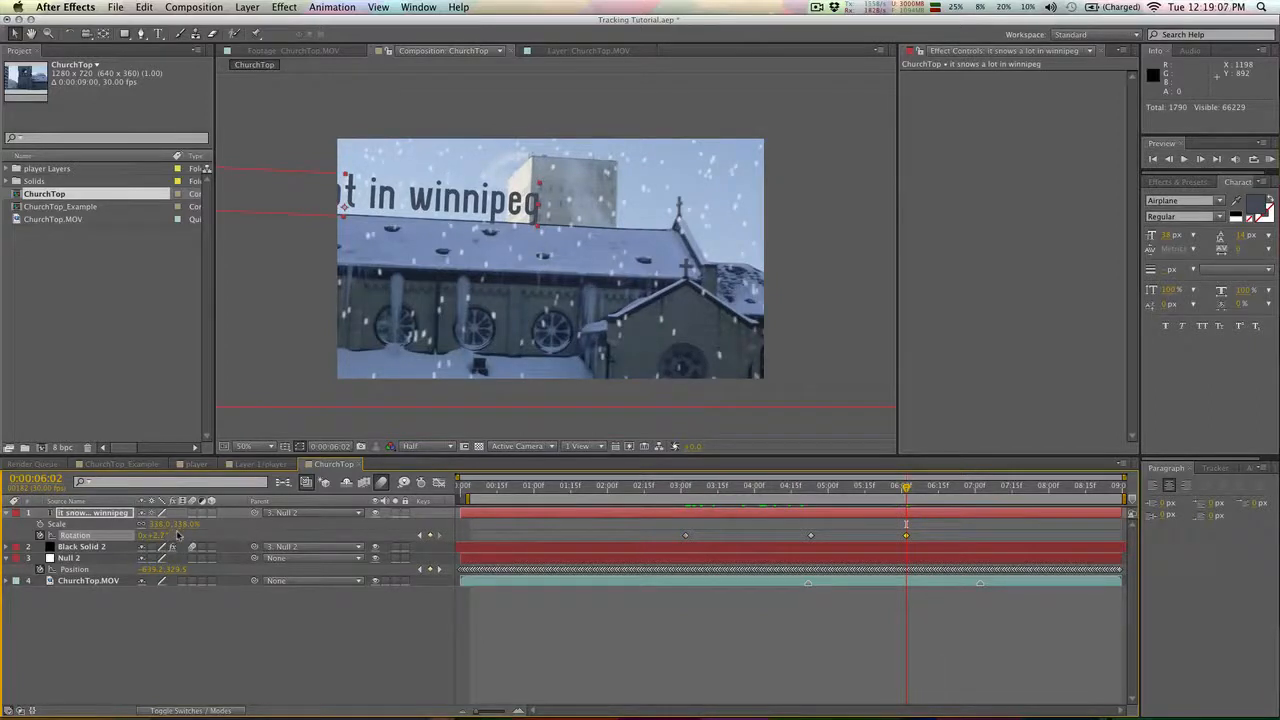
Raise the text layer to position 658.6, -136.6 and scrub through the pan to check its clearance above the roof
key(shift+p)
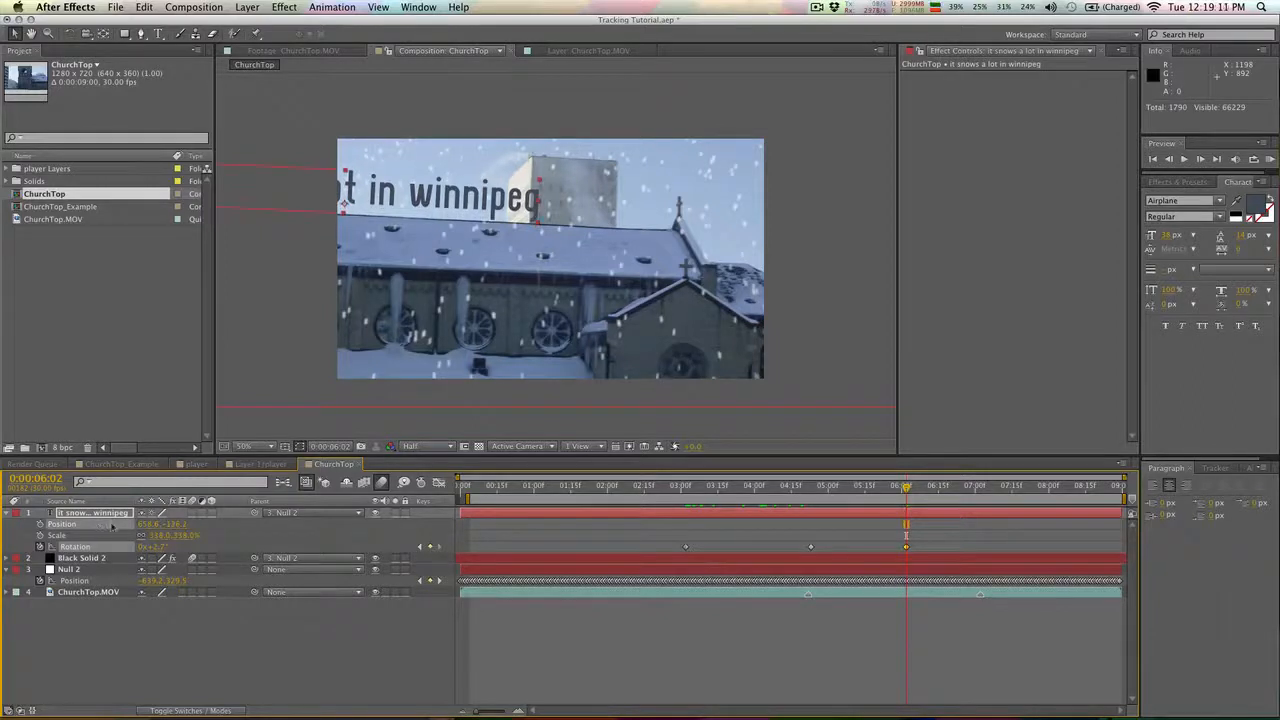
drag(874, 487, 975, 500)
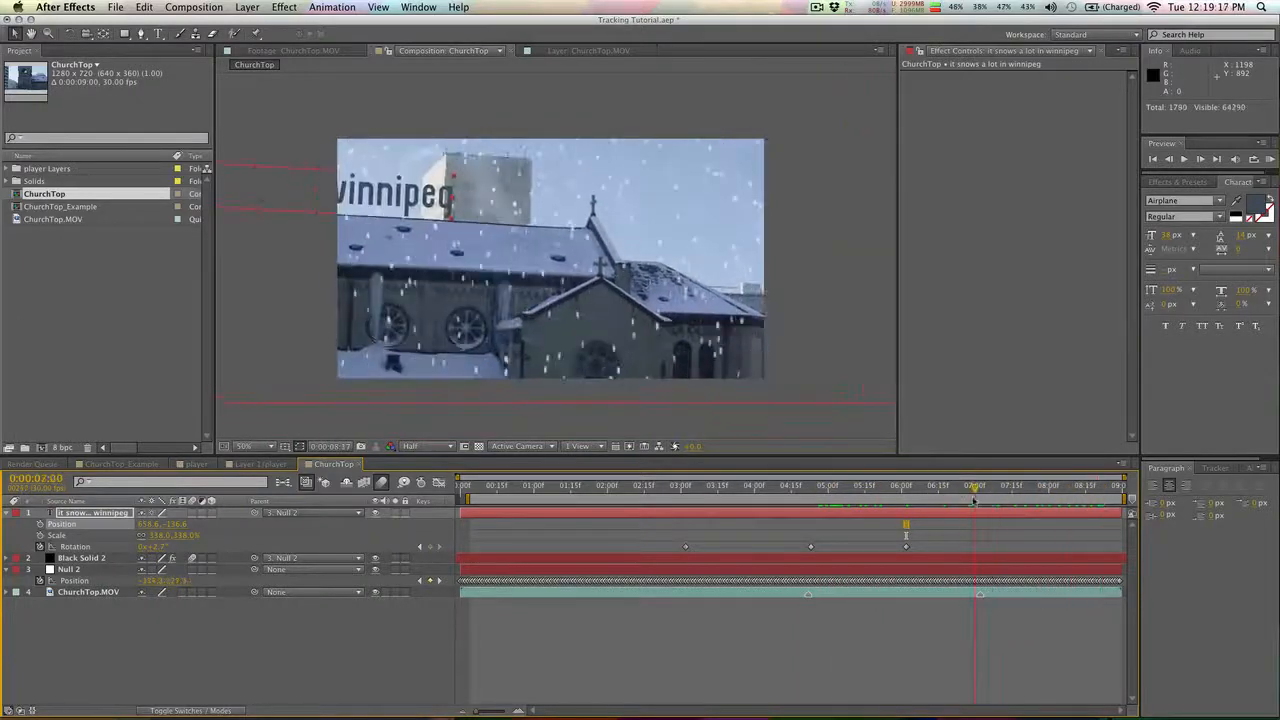
click(784, 488)
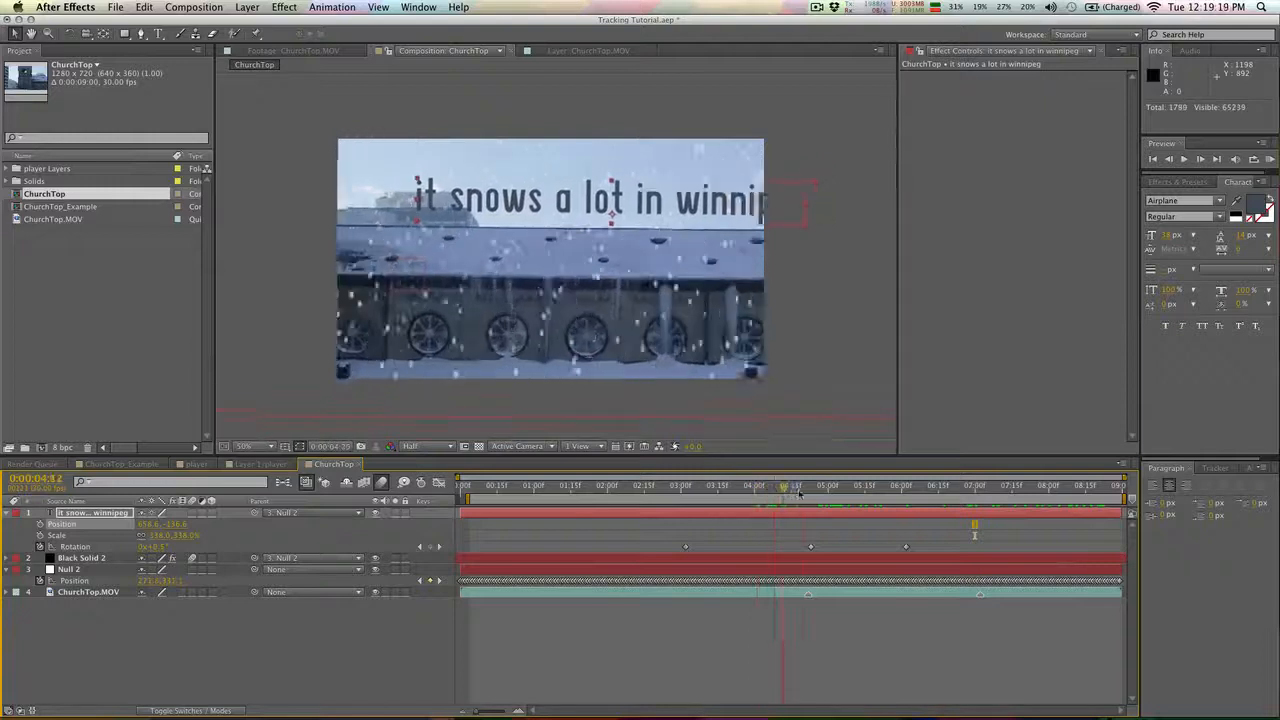
Enable motion blur on the text layer and move it below Black Solid 2 so the snow falls in front
drag(799, 493, 821, 490)
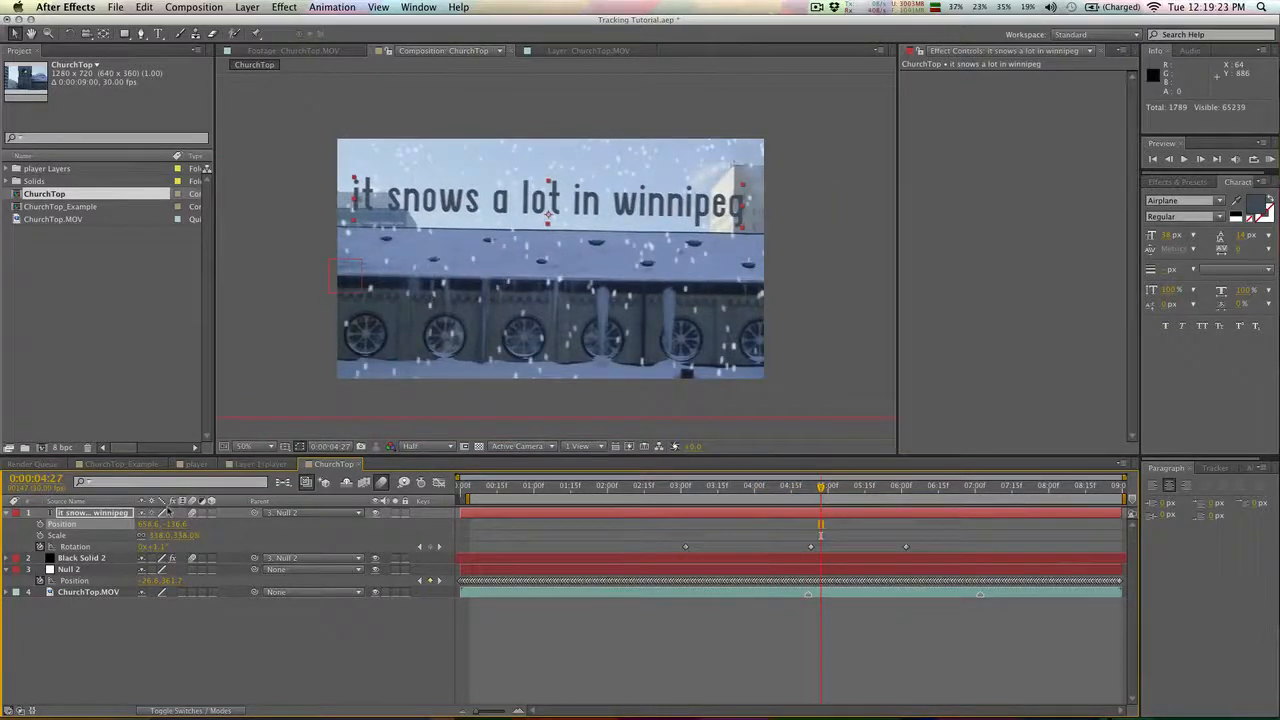
key(KP_0)
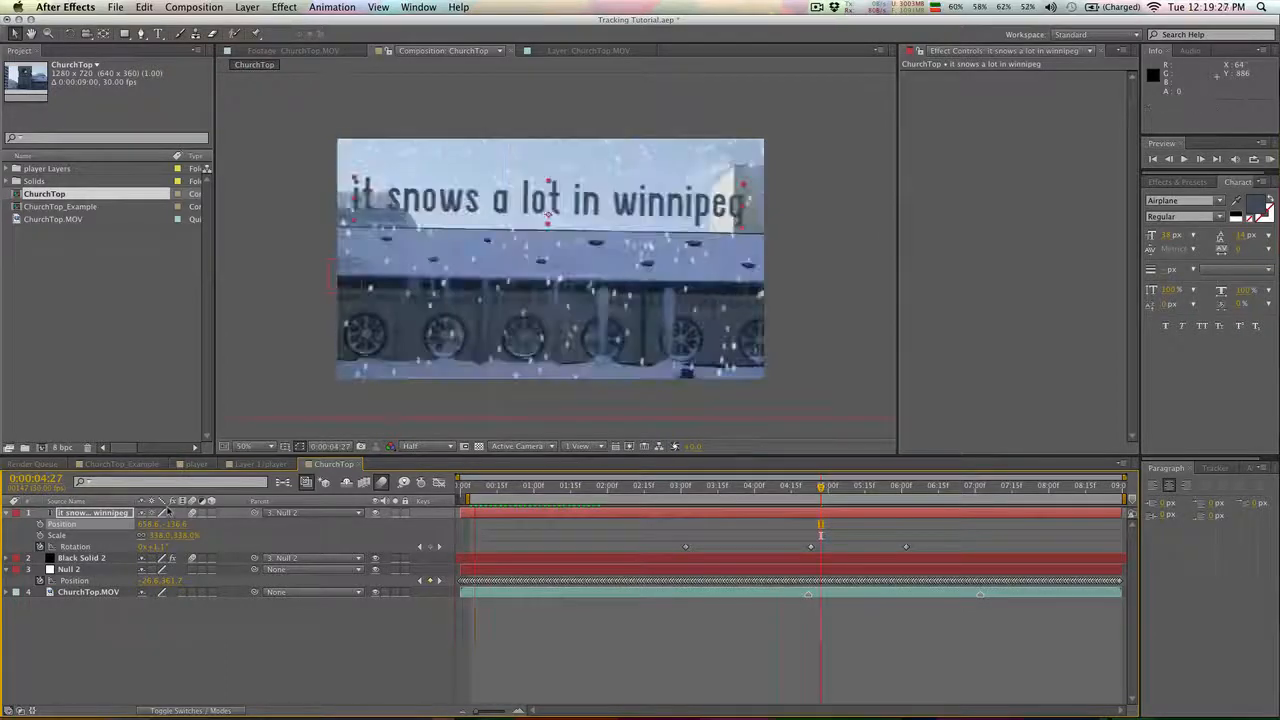
key(super+bracketleft)
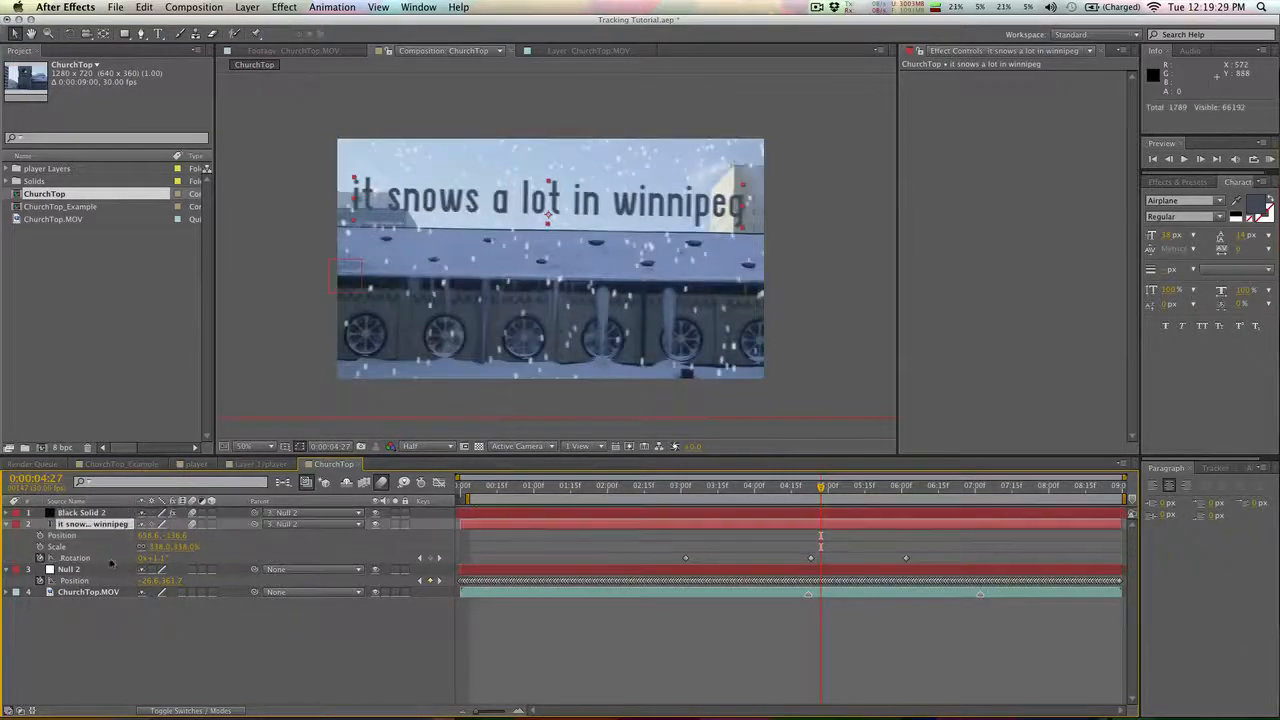